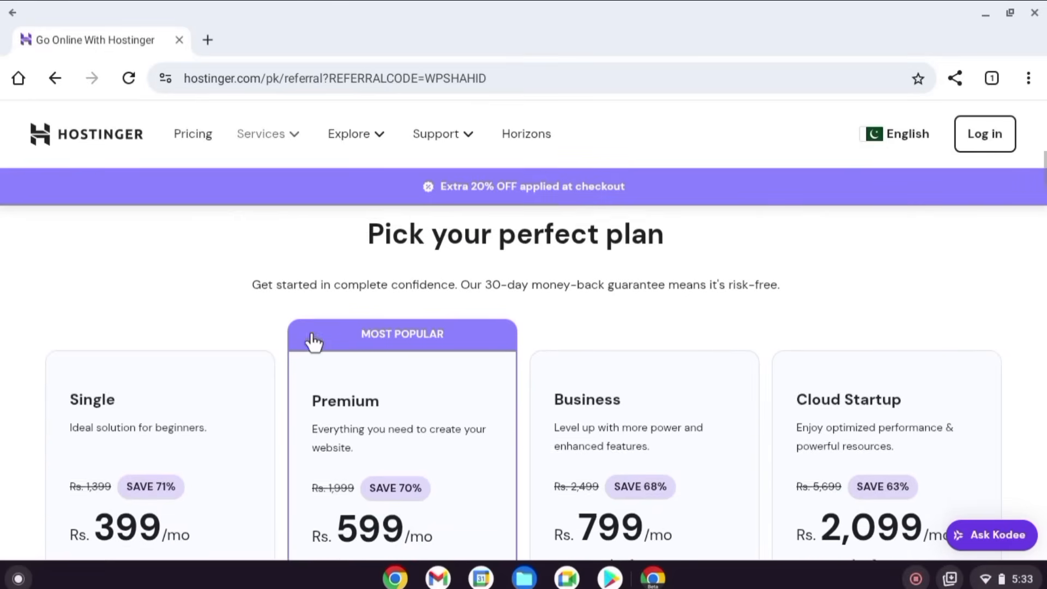
# - Jump to the hosting plans and compare Single, Premium, Business and Cloud Startup pricing
pyautogui.click(98, 379)
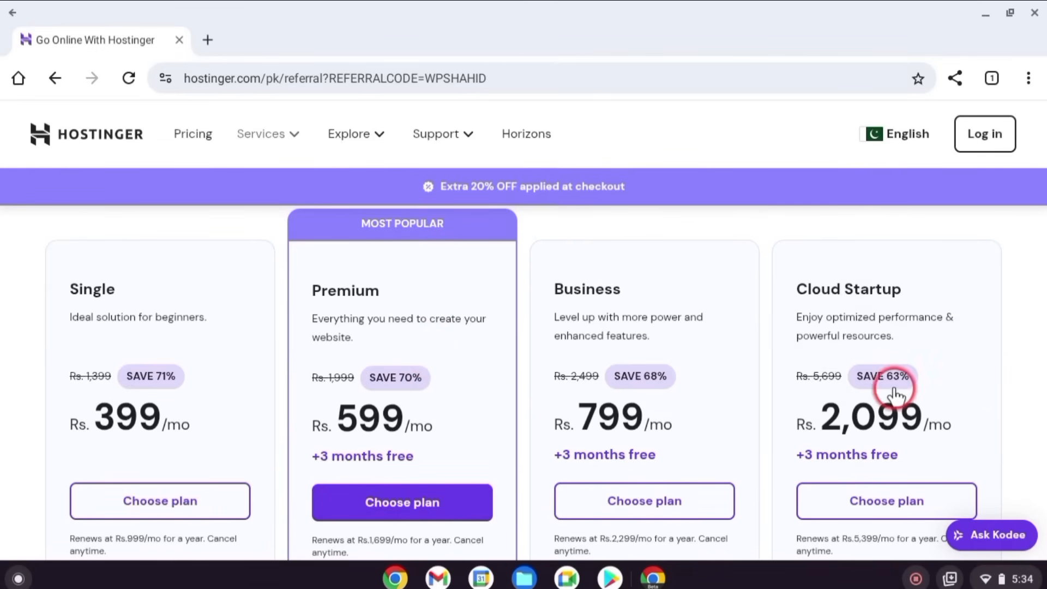
pyautogui.scroll(-2, 435, 402)
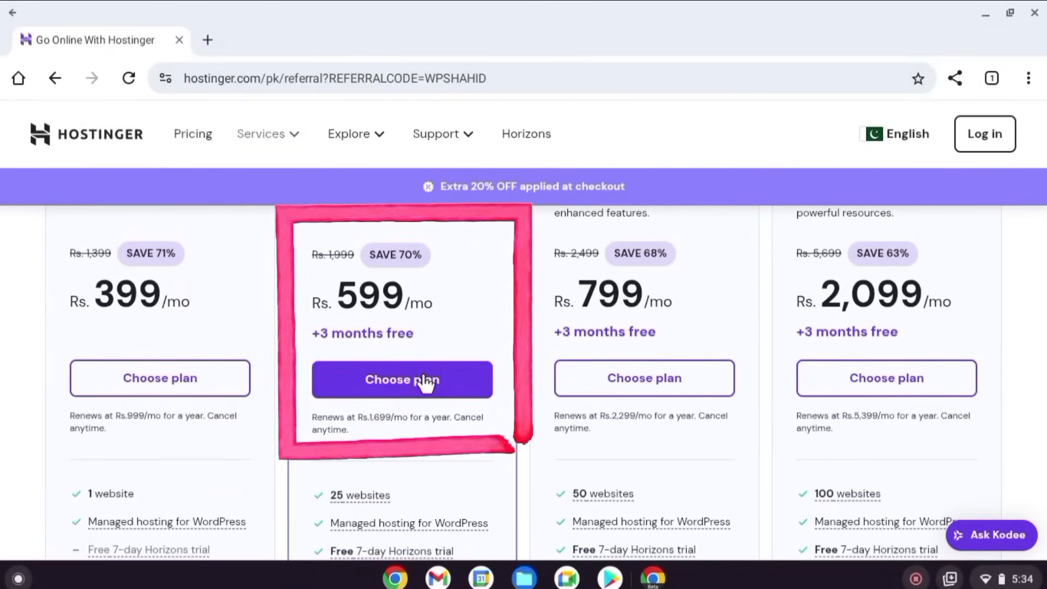
pyautogui.scroll(3, 425, 382)
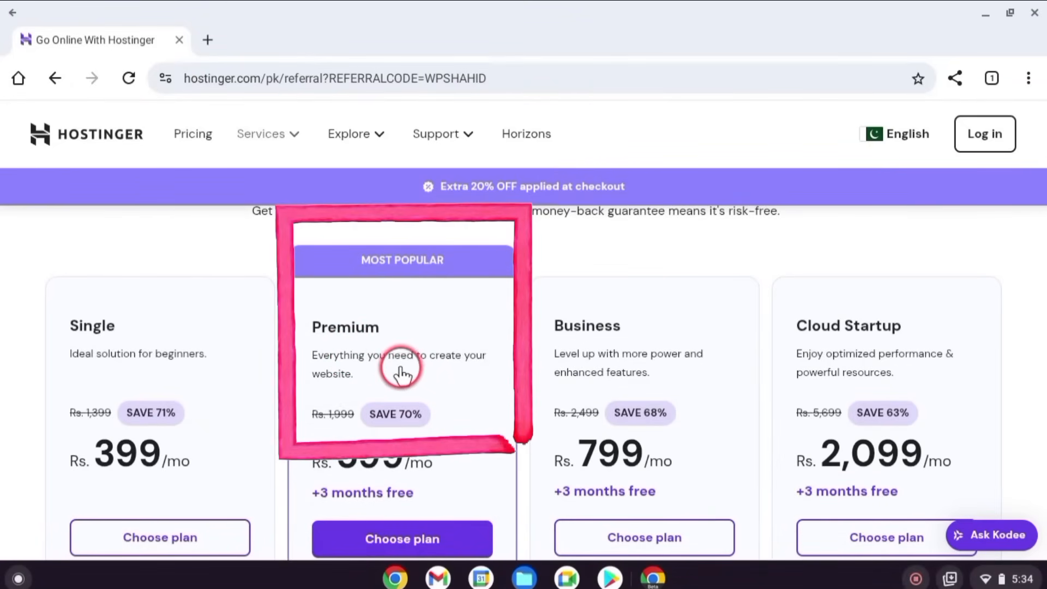
pyautogui.scroll(-1, 402, 375)
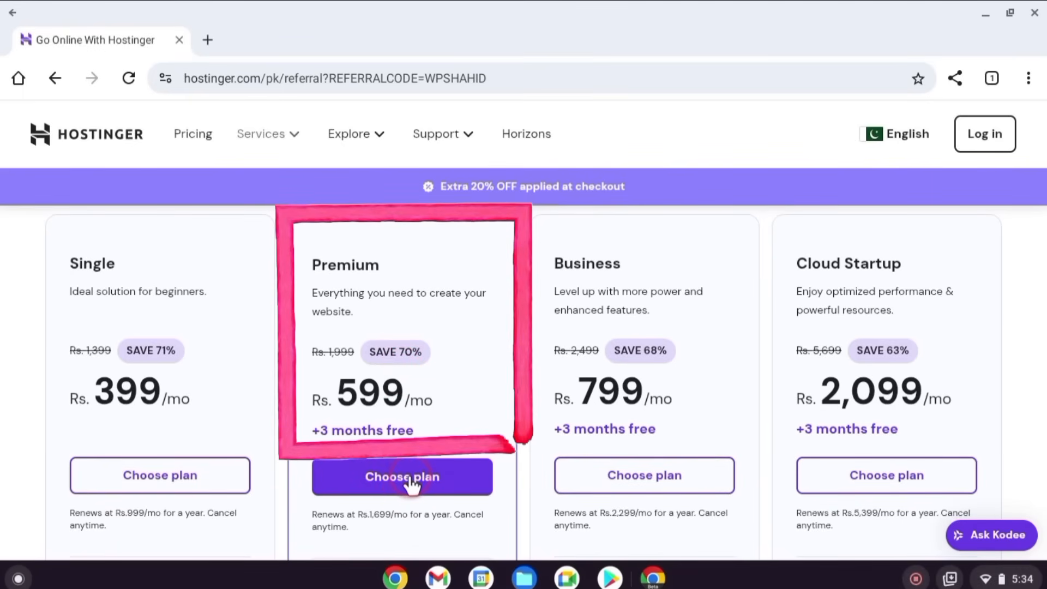
pyautogui.scroll(-2, 412, 484)
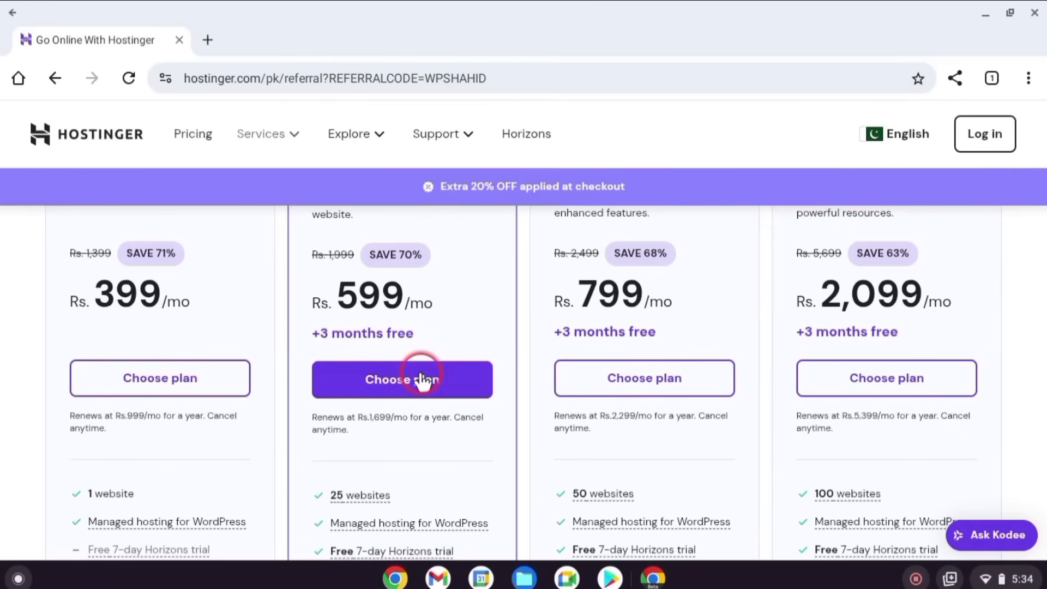
# - Add the Premium hosting plan to the cart and proceed to checkout
pyautogui.click(422, 376)
pyautogui.scroll(2, 415, 436)
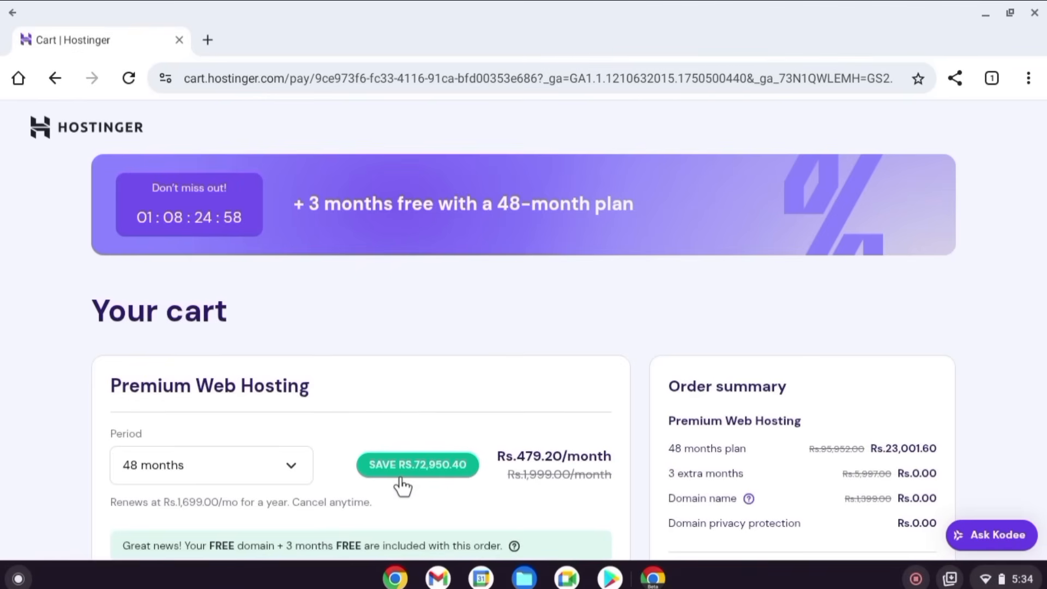
pyautogui.scroll(-4, 401, 261)
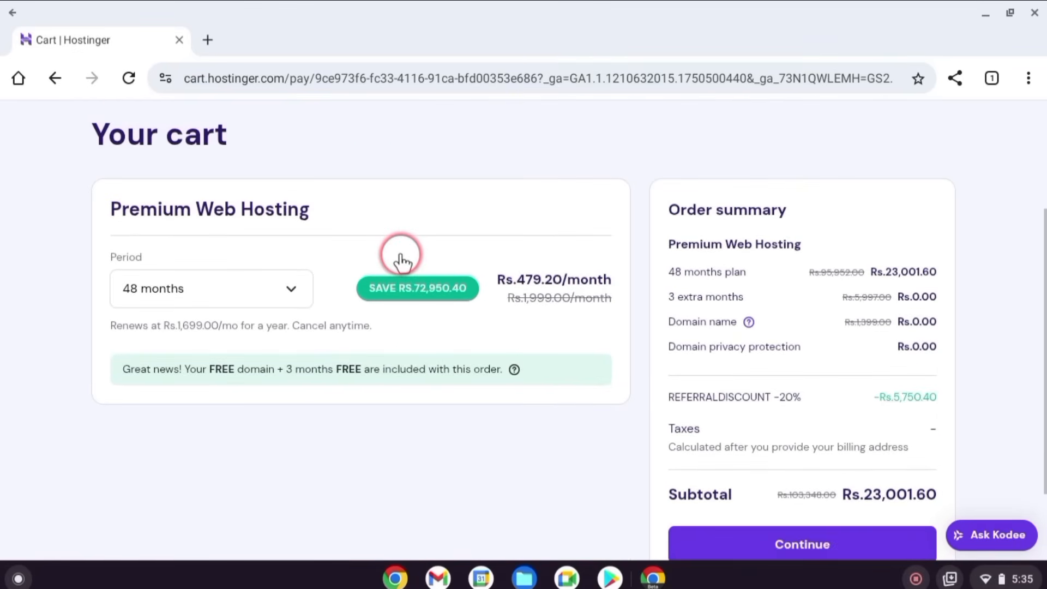
pyautogui.scroll(-1, 403, 262)
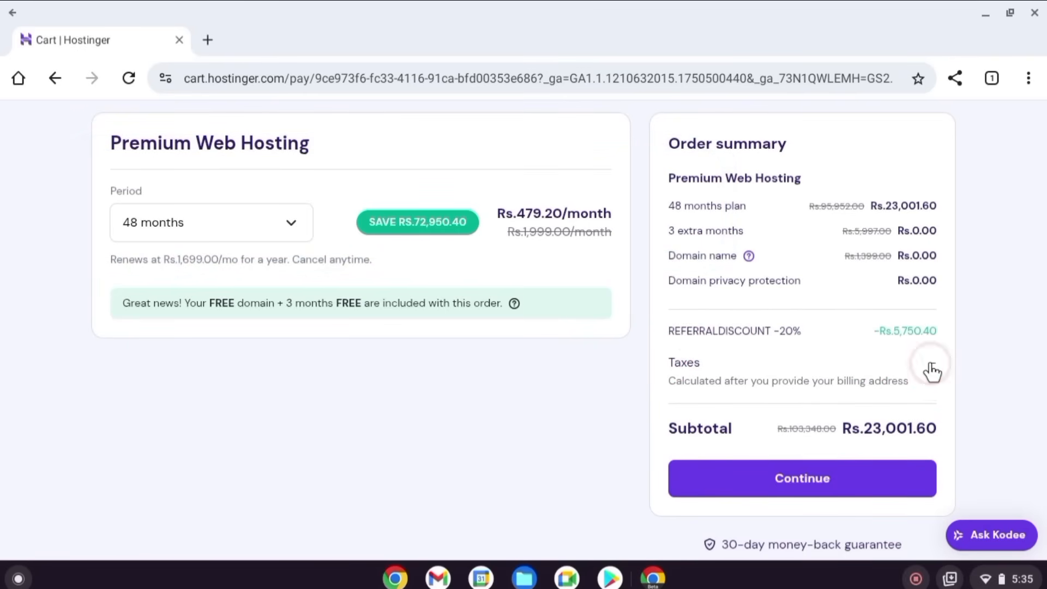
pyautogui.click(806, 481)
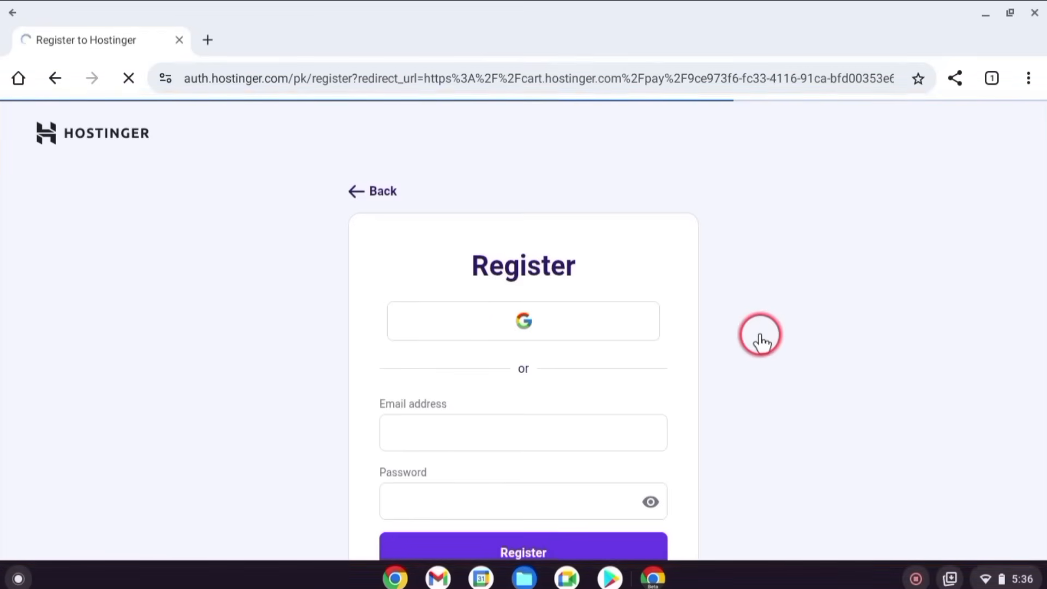
# - Register a new Hostinger account with an e-mail address and password
pyautogui.click(573, 346)
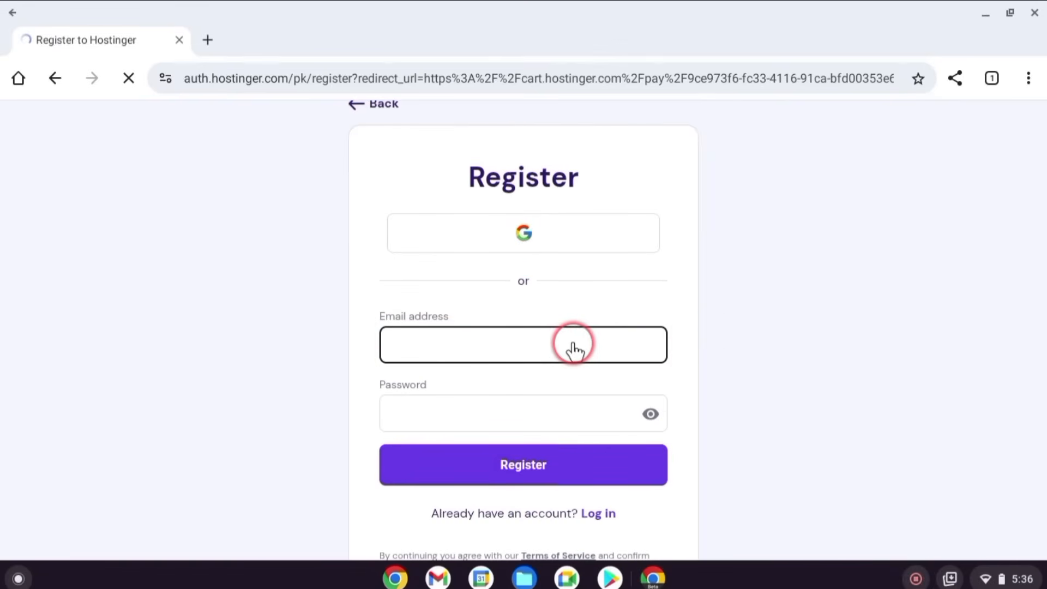
pyautogui.click(495, 385)
pyautogui.click(548, 464)
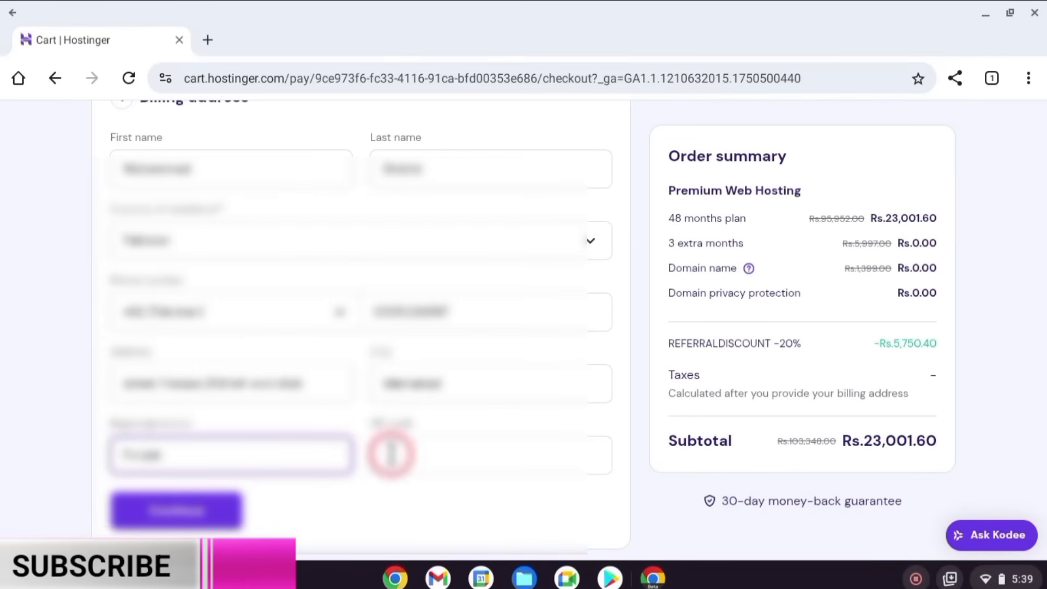
# - Enter billing ZIP code 54000 and continue to the card payment step
pyautogui.click(390, 451)
pyautogui.write('54000')
pyautogui.scroll(-3, 440, 402)
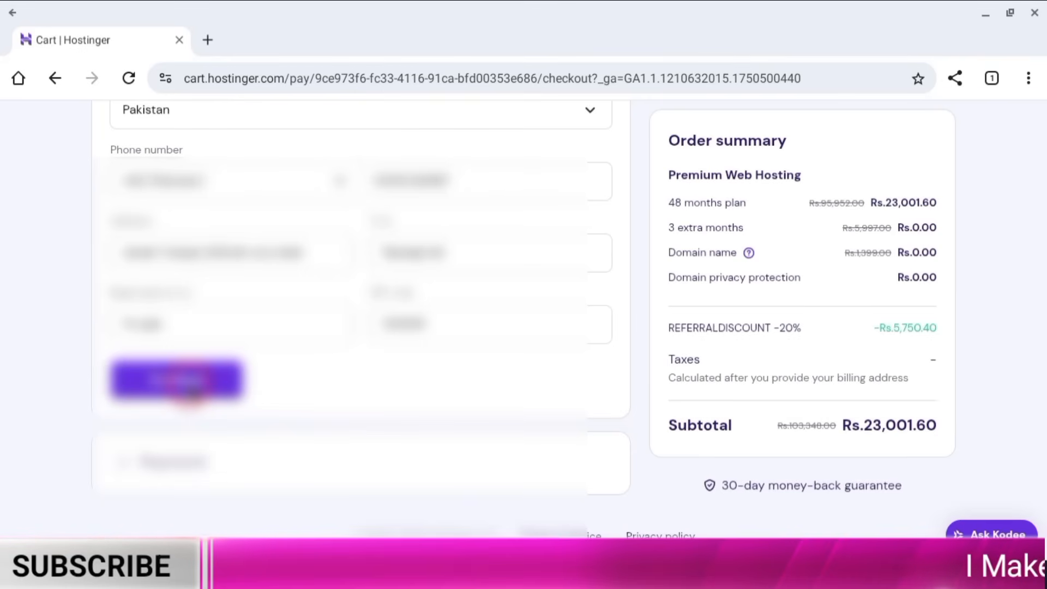
pyautogui.click(187, 385)
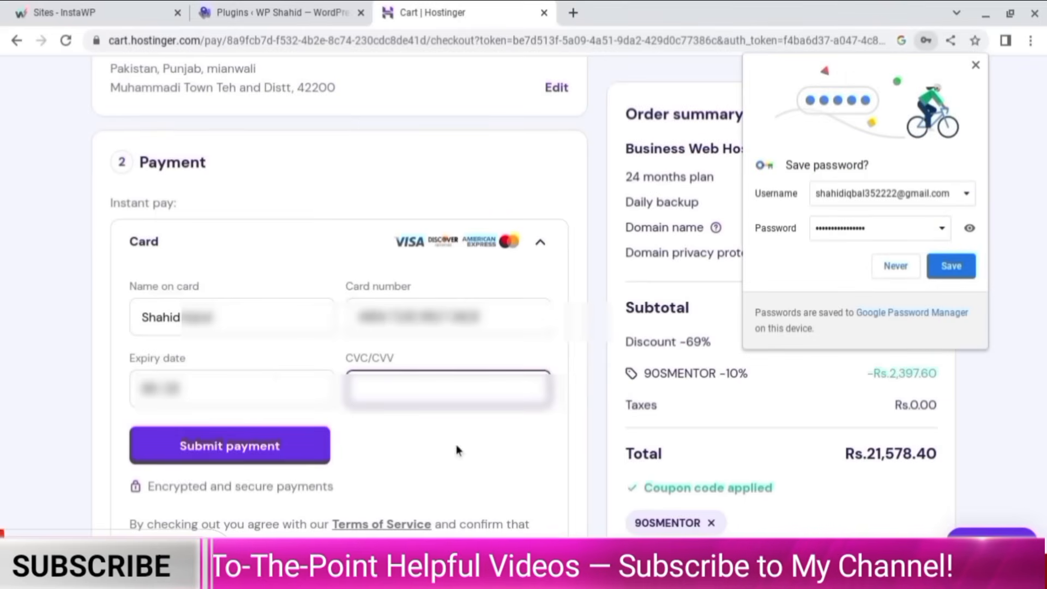
# - Submit the card payment for the Premium hosting purchase
pyautogui.click(283, 449)
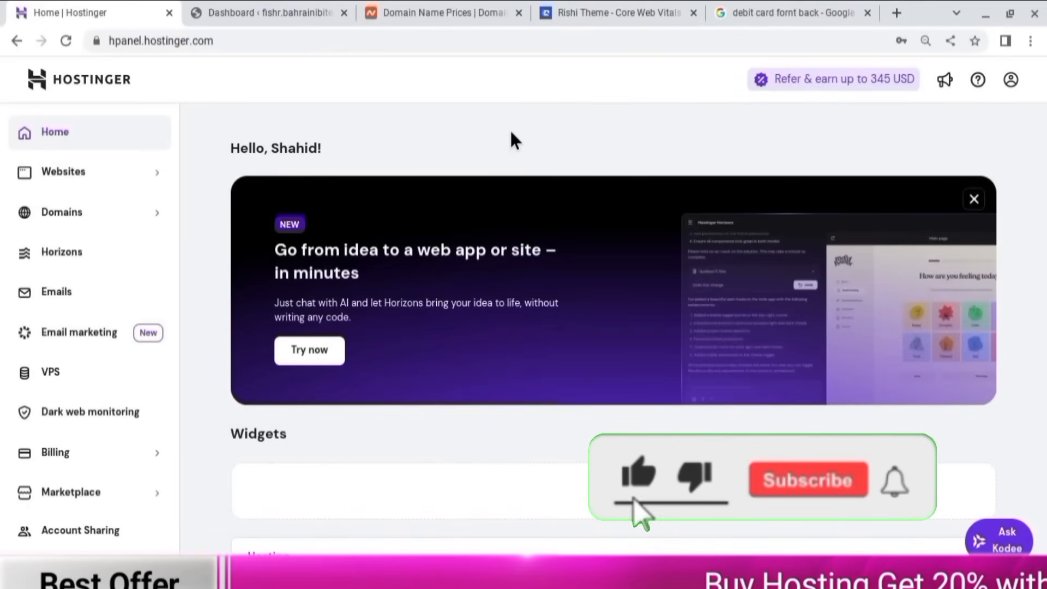
# - From hPanel's Websites list, start adding a new WordPress website
pyautogui.click(373, 127)
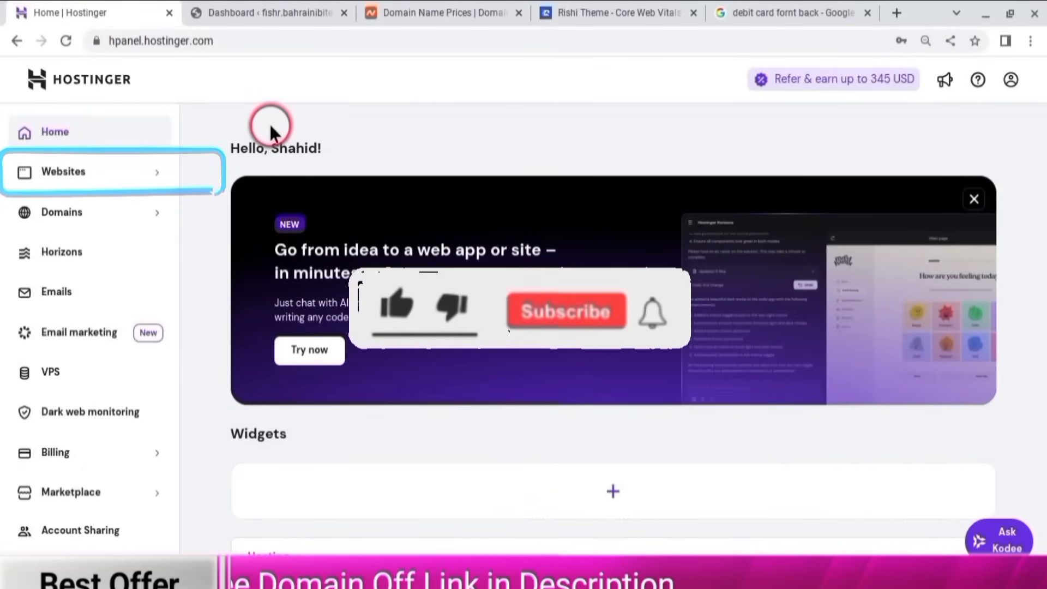
pyautogui.click(82, 172)
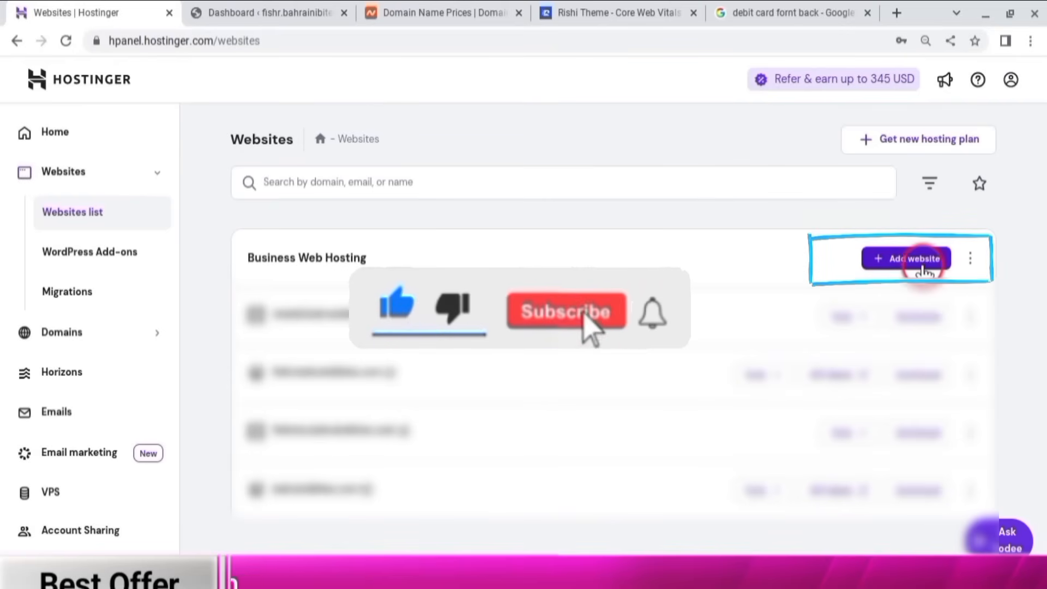
pyautogui.click(905, 258)
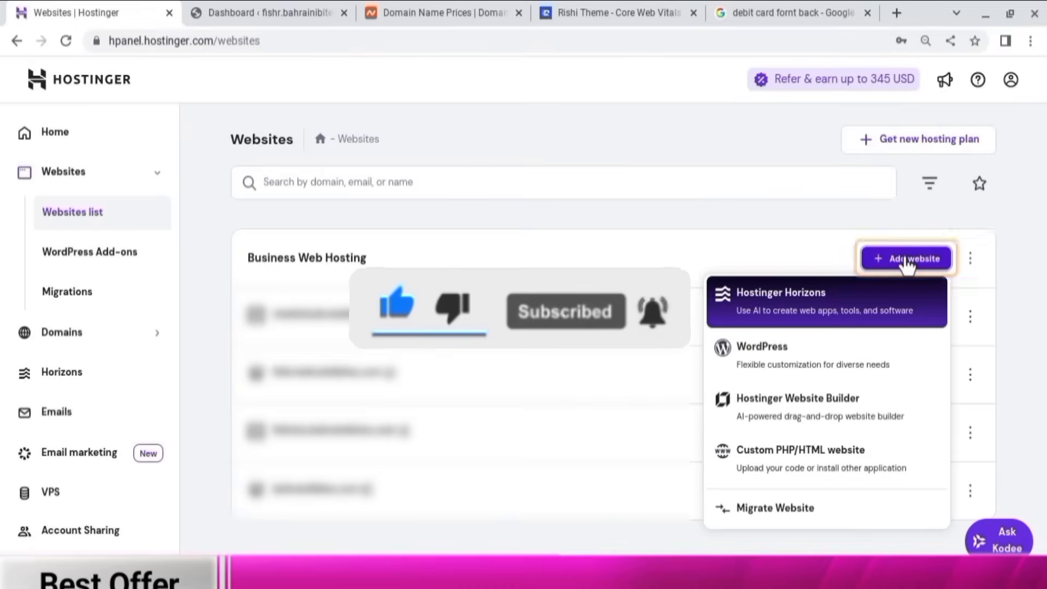
pyautogui.click(781, 346)
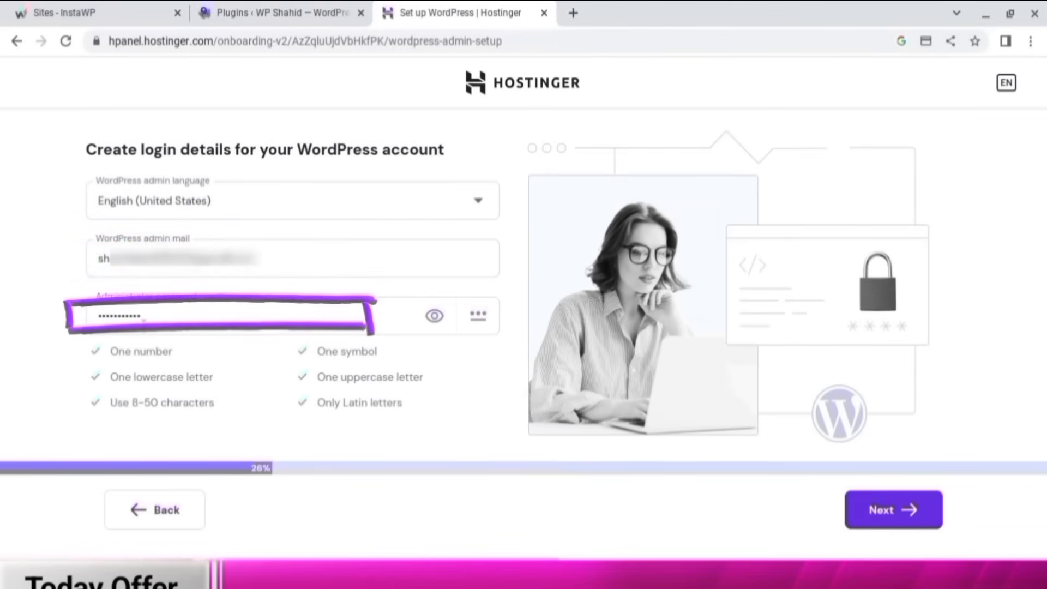
# - Confirm the WordPress admin login details and choose to start with a blank site
pyautogui.click(876, 516)
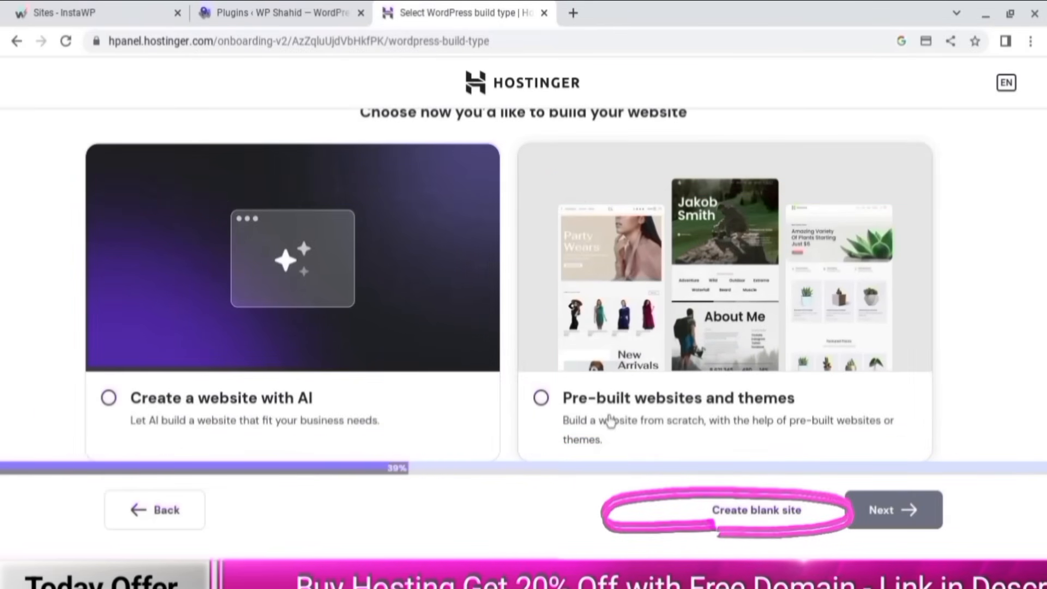
pyautogui.click(752, 513)
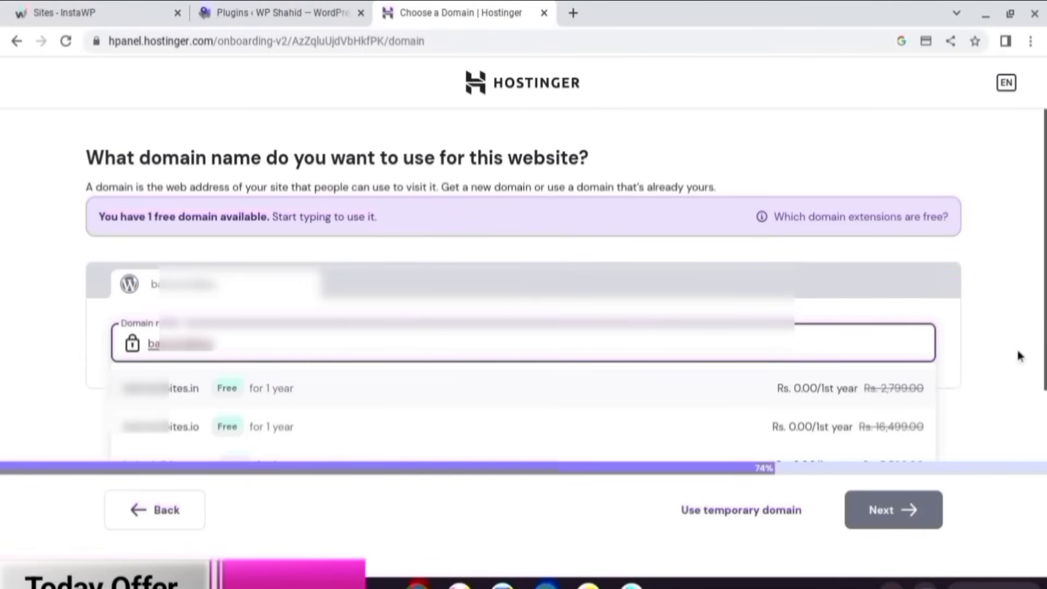
# - Claim bahrainibites.com as the free domain
pyautogui.scroll(-2, 509, 397)
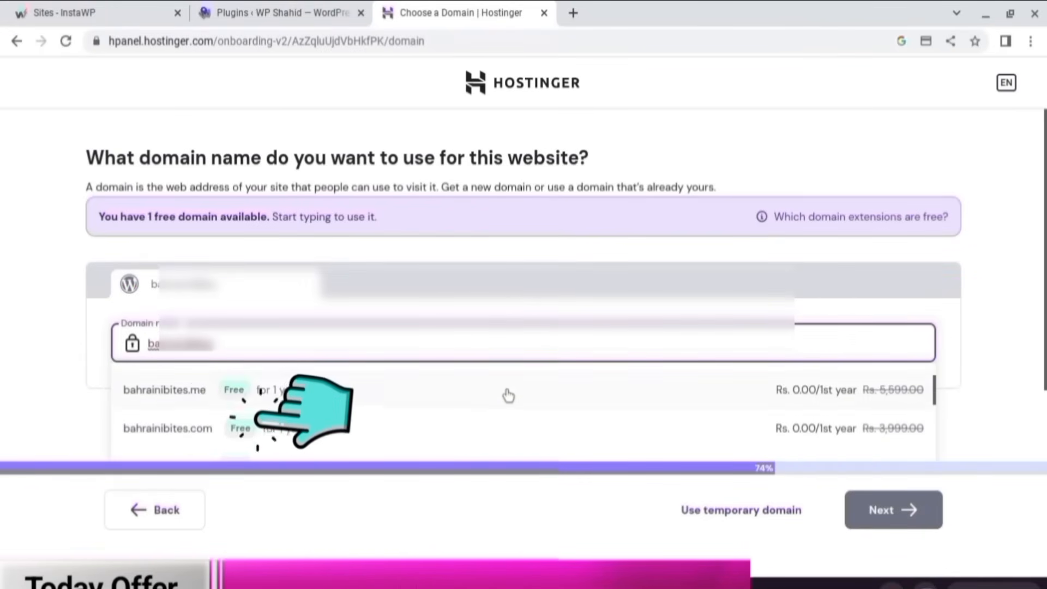
pyautogui.click(223, 434)
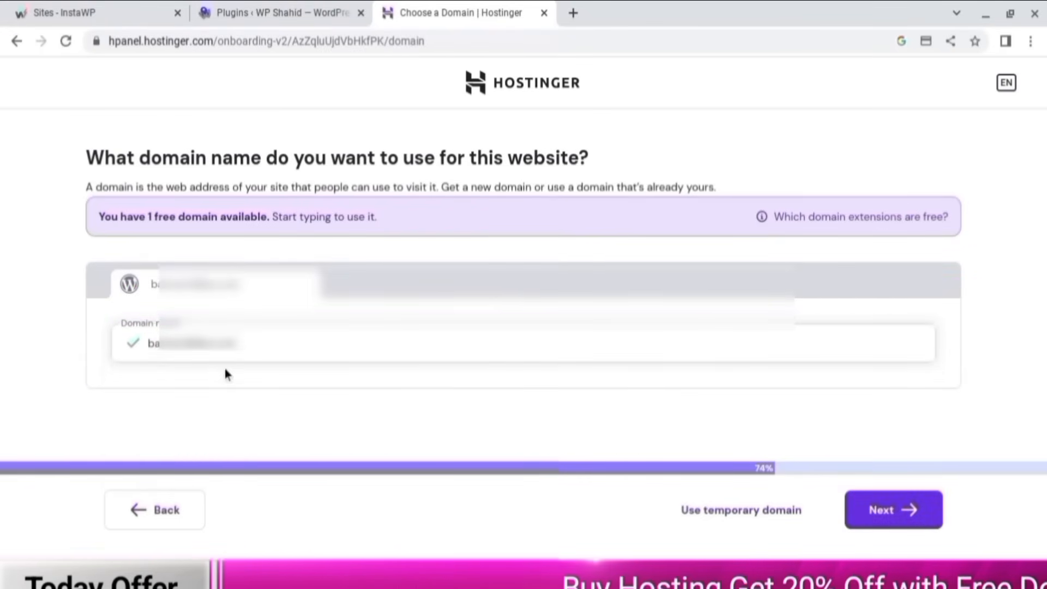
pyautogui.click(928, 511)
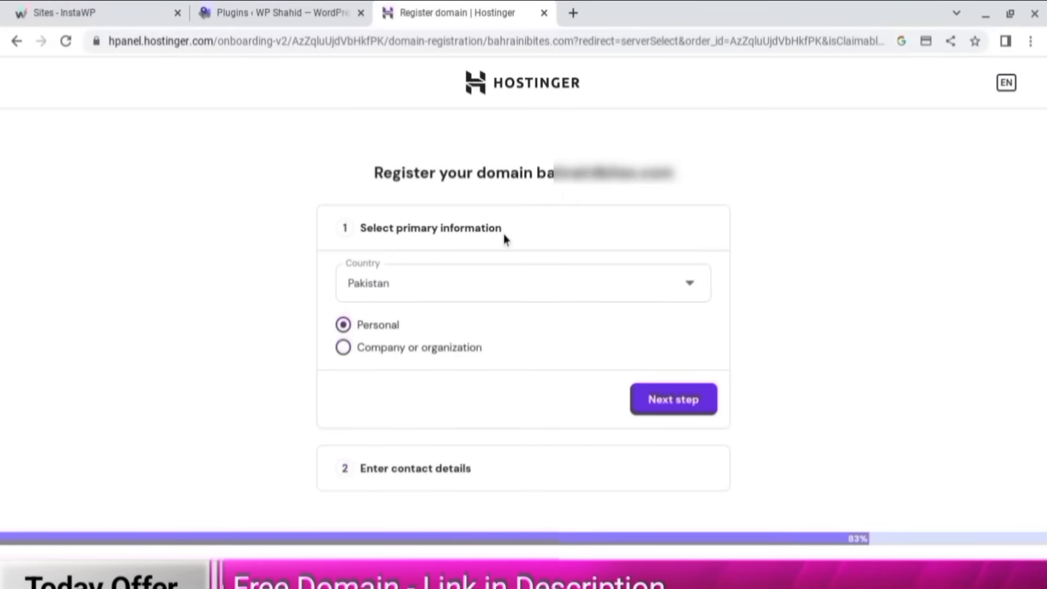
# - Keep Pakistan and Personal, review the contact details, and submit the domain registration
pyautogui.click(417, 285)
pyautogui.click(719, 272)
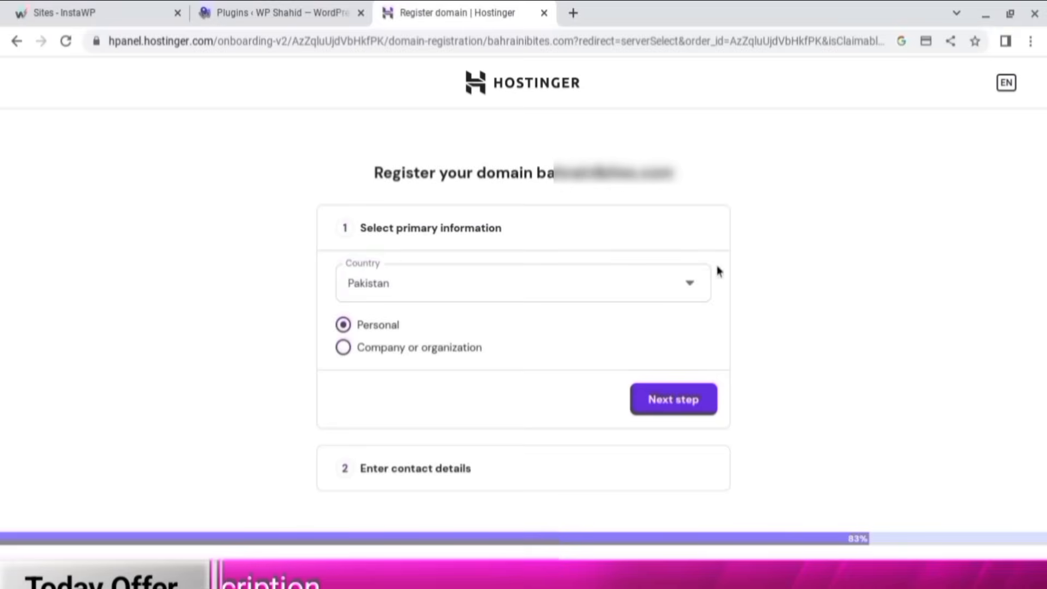
pyautogui.click(697, 410)
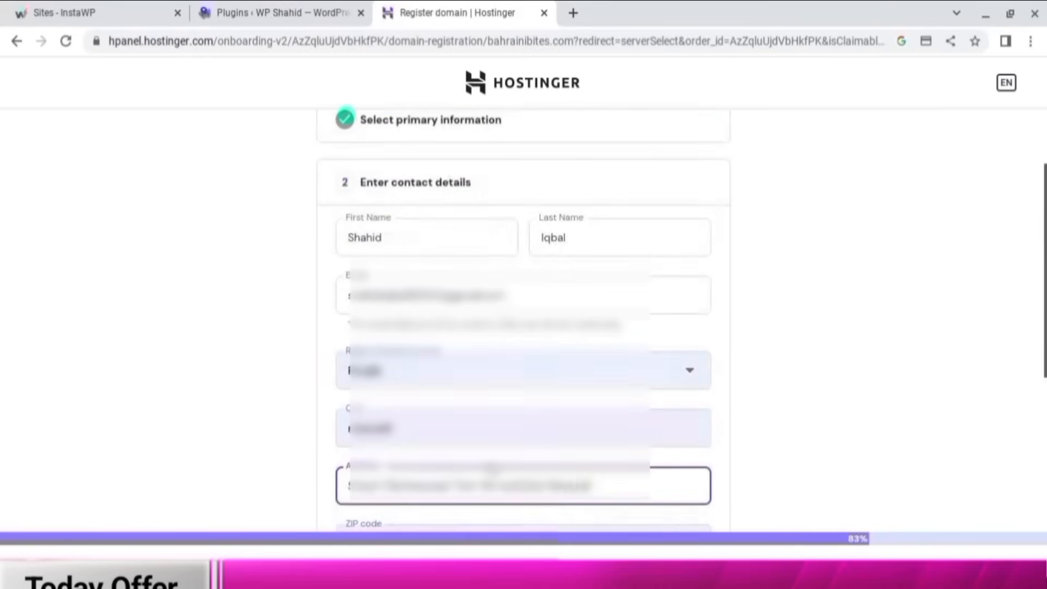
pyautogui.scroll(2, 492, 468)
pyautogui.scroll(-1, 497, 431)
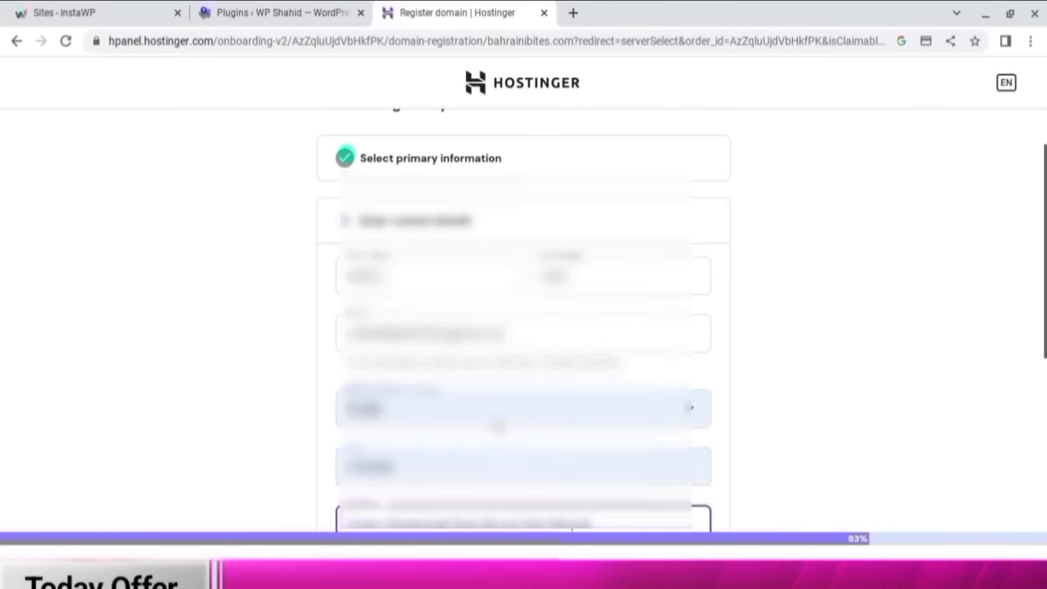
pyautogui.scroll(-5, 496, 436)
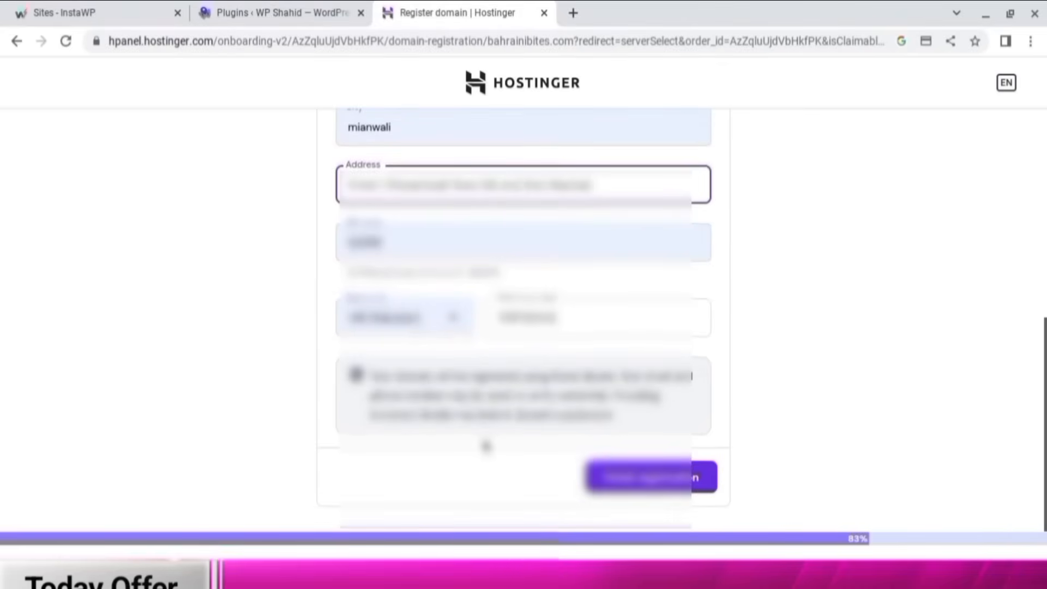
pyautogui.scroll(6, 484, 445)
pyautogui.scroll(-6, 480, 455)
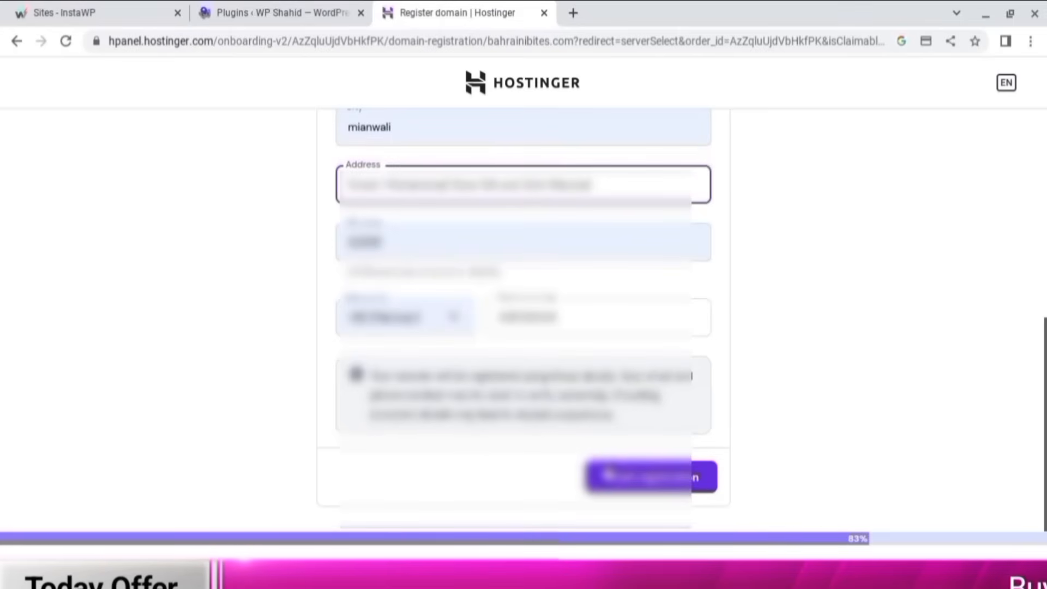
pyautogui.click(638, 480)
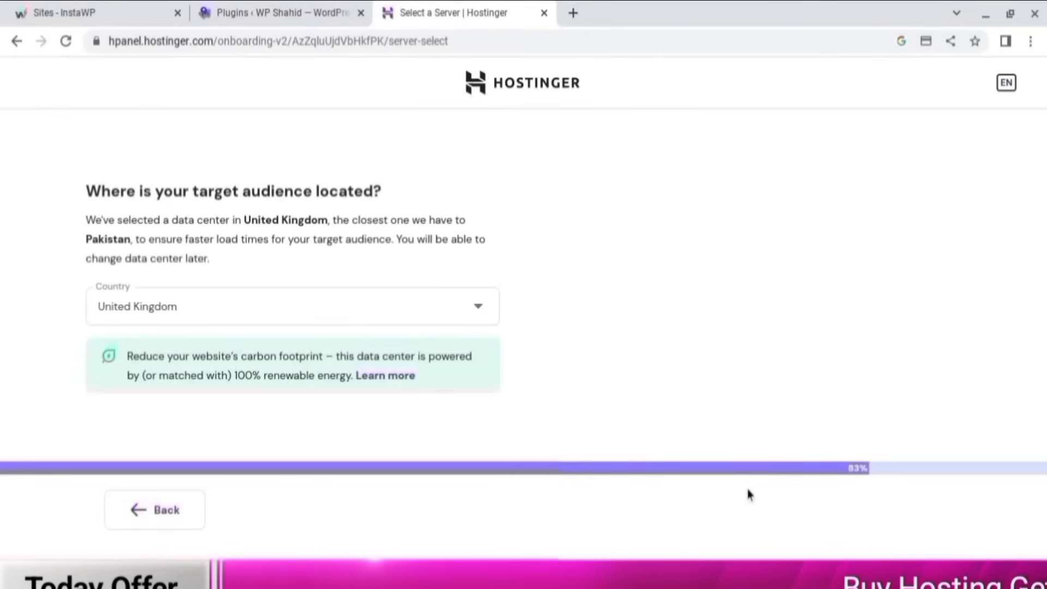
# - Keep United Kingdom as the data-centre location and install WordPress
pyautogui.click(473, 308)
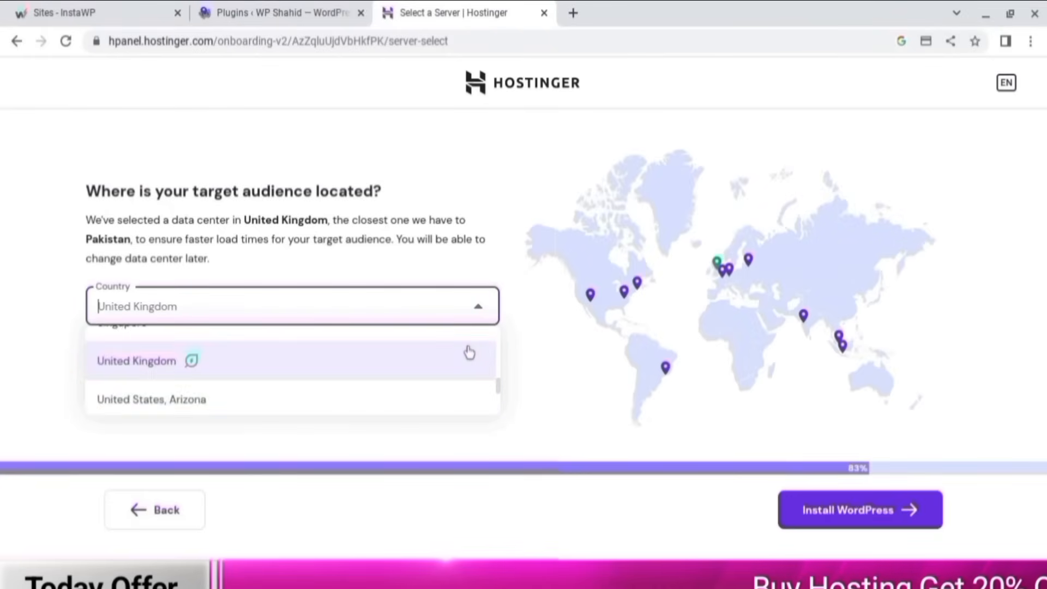
pyautogui.scroll(3, 469, 353)
pyautogui.scroll(2, 470, 353)
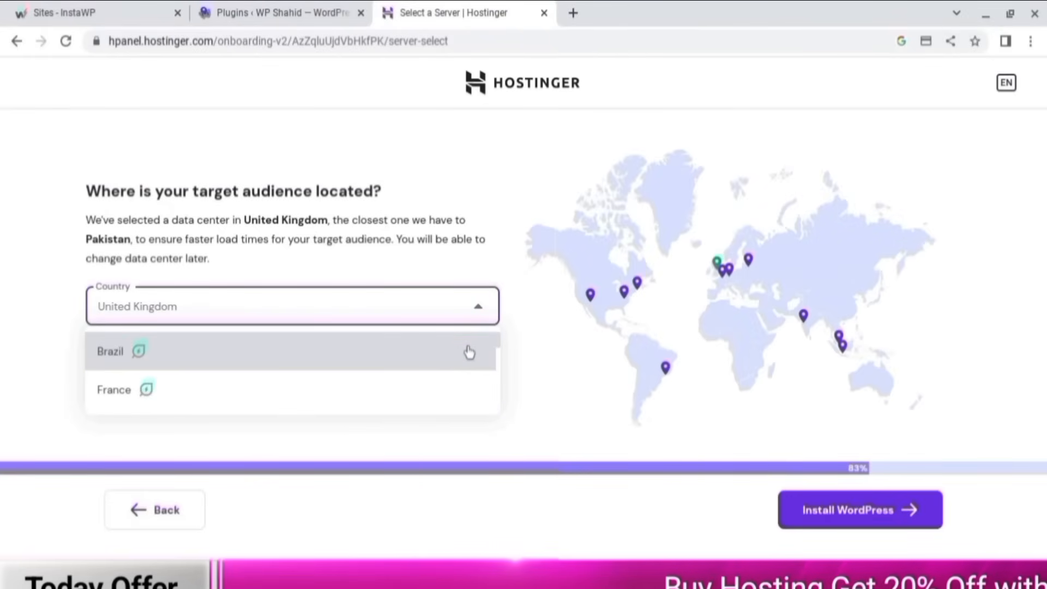
pyautogui.click(41, 254)
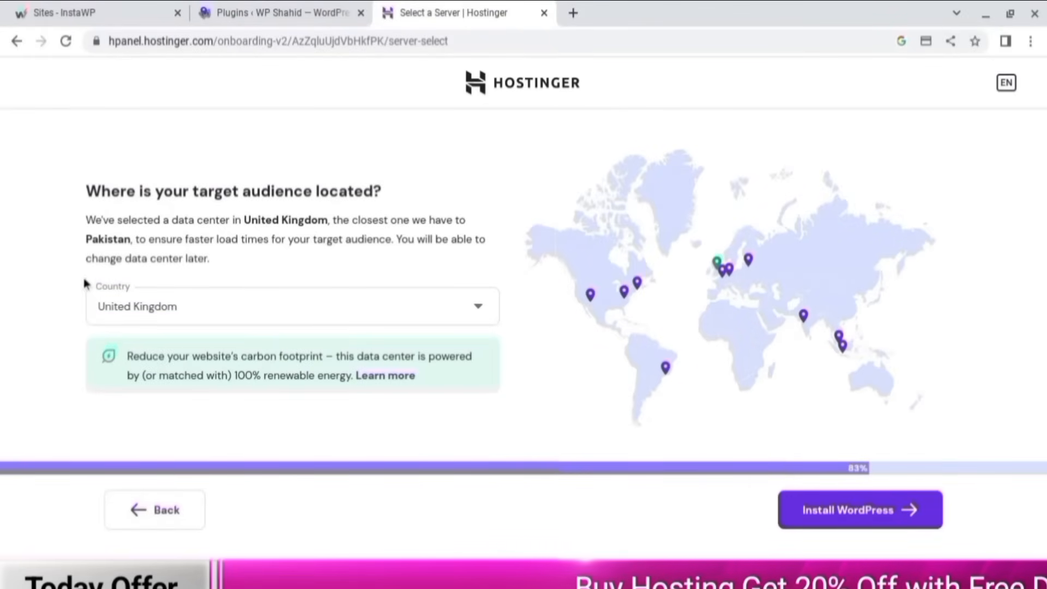
pyautogui.click(865, 509)
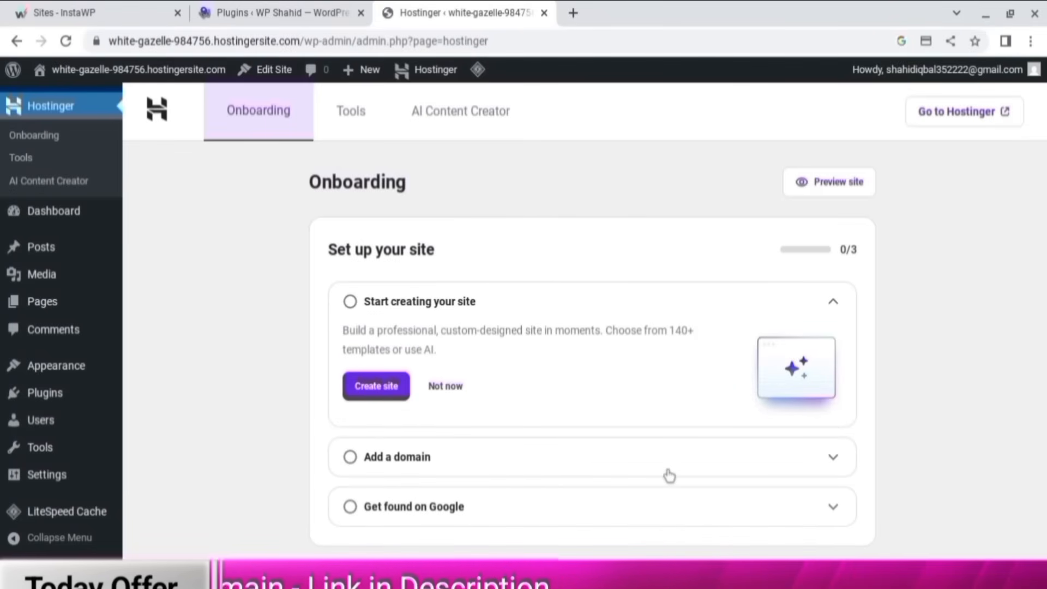
# - Switch to the fishr.bahrainibites.com WordPress Dashboard with its Welcome panel
pyautogui.moveTo(876, 80)
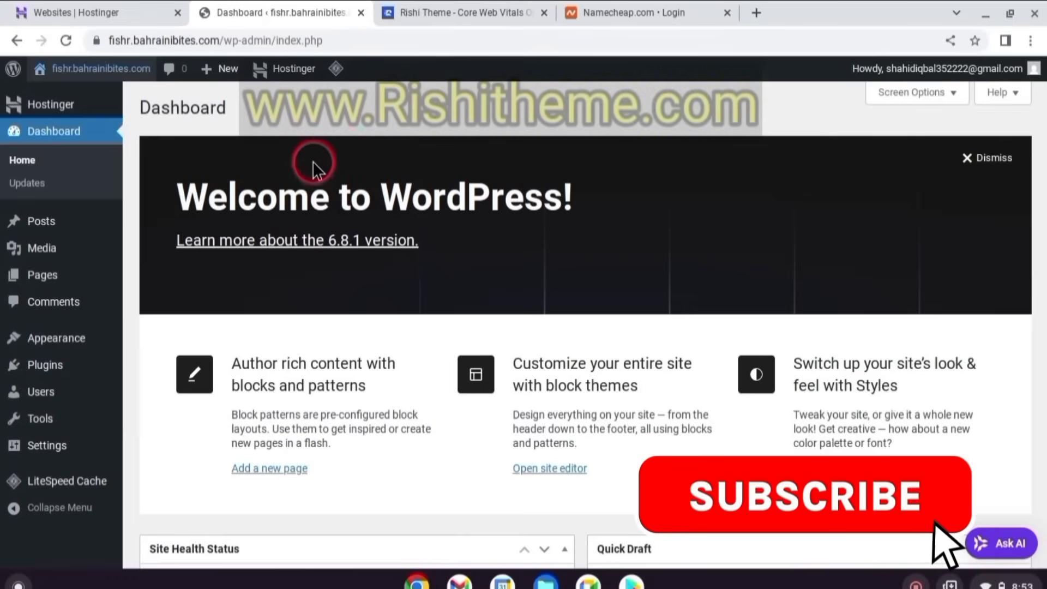
# - On rishitheme.com, open the free Rishi theme download form
pyautogui.click(471, 8)
pyautogui.scroll(-5, 4, 193)
pyautogui.click(180, 248)
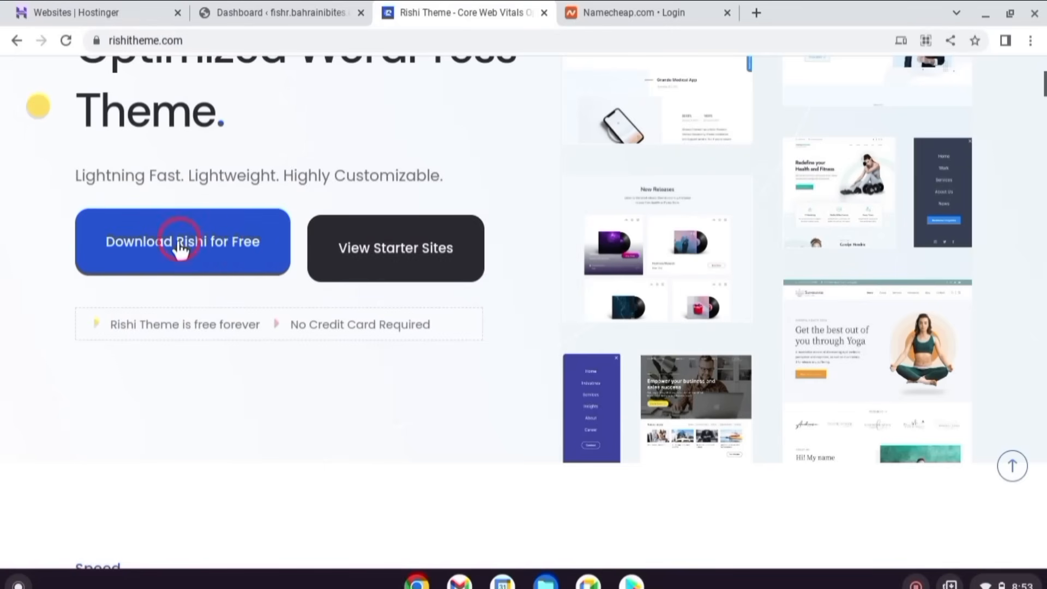
pyautogui.click(231, 250)
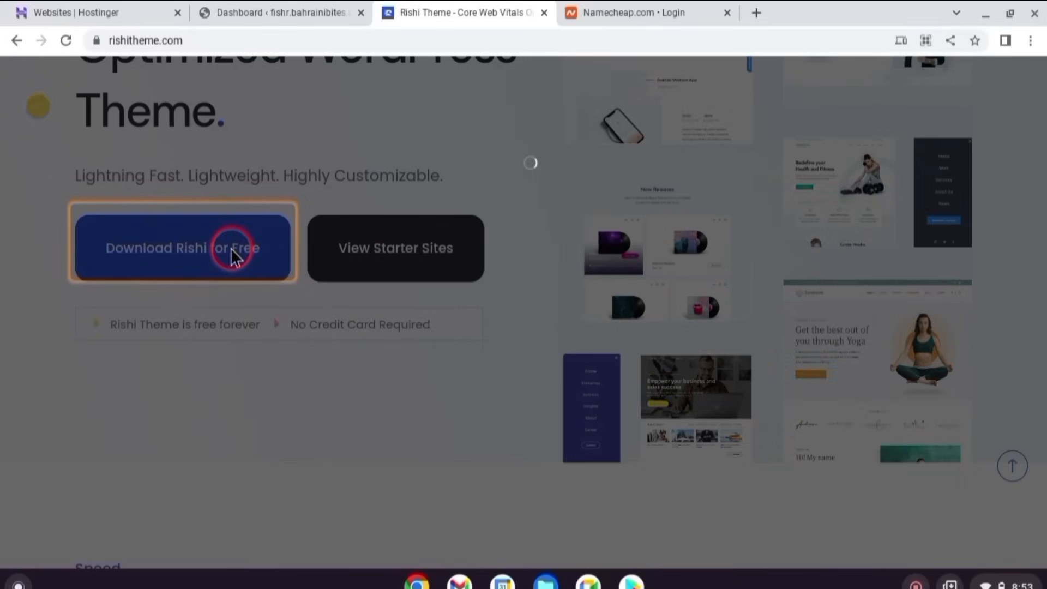
# - Autofill the e-mail address and first and last name, then submit the download request
pyautogui.click(498, 241)
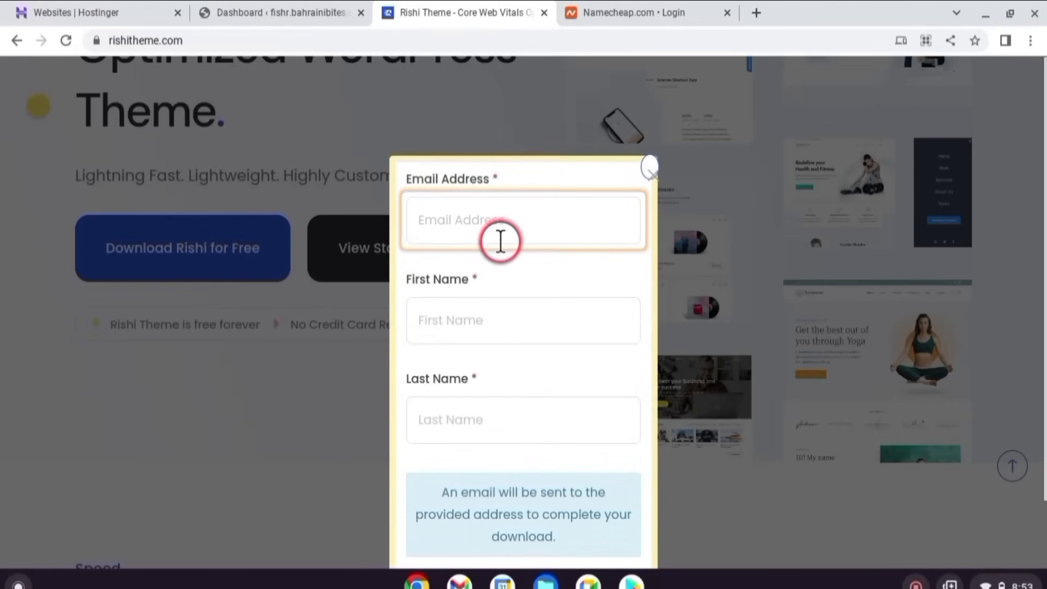
pyautogui.click(556, 267)
pyautogui.click(517, 327)
pyautogui.click(503, 381)
pyautogui.scroll(-2, 505, 375)
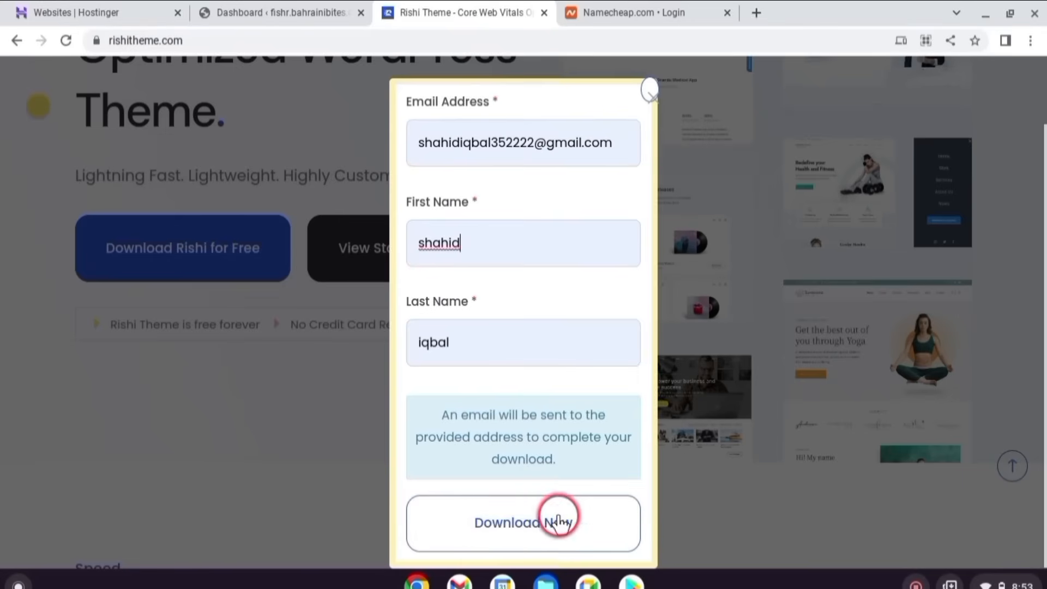
pyautogui.click(537, 522)
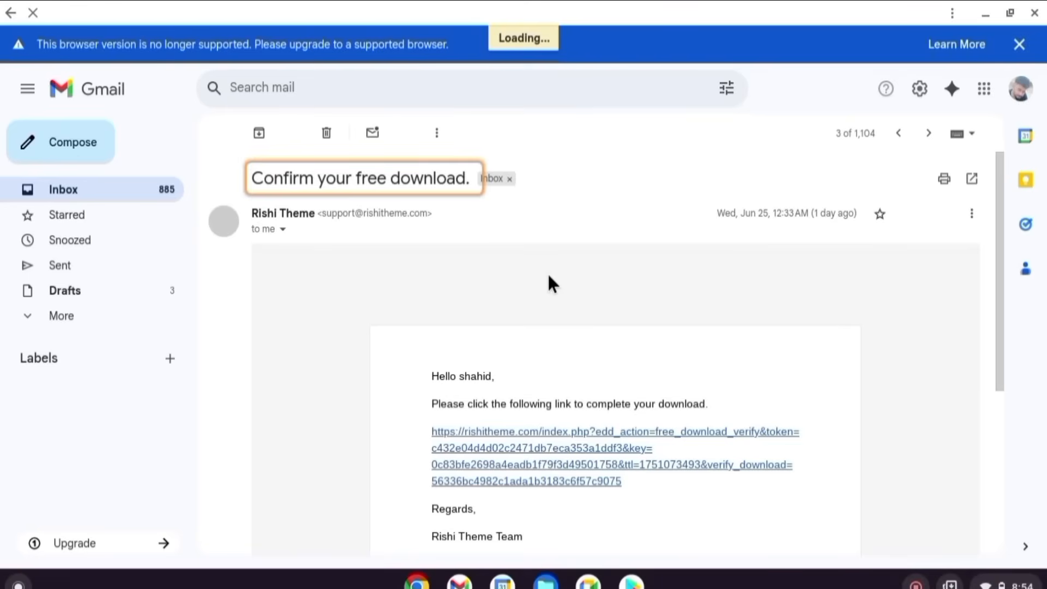
# - Confirm the Rishi download through the verification link in the e-mail
pyautogui.scroll(-3, 611, 329)
pyautogui.click(530, 334)
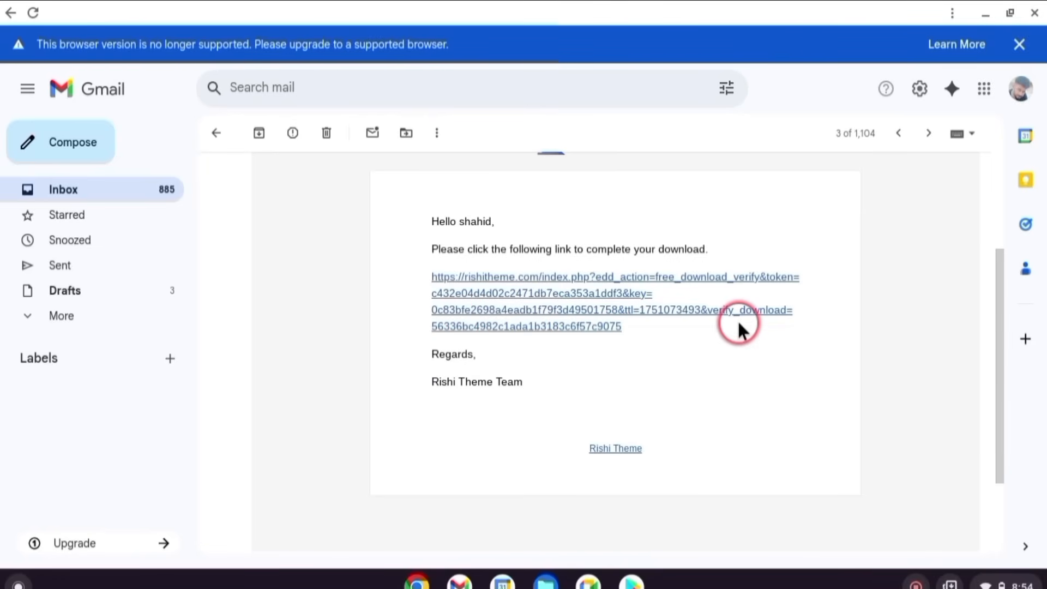
pyautogui.click(596, 299)
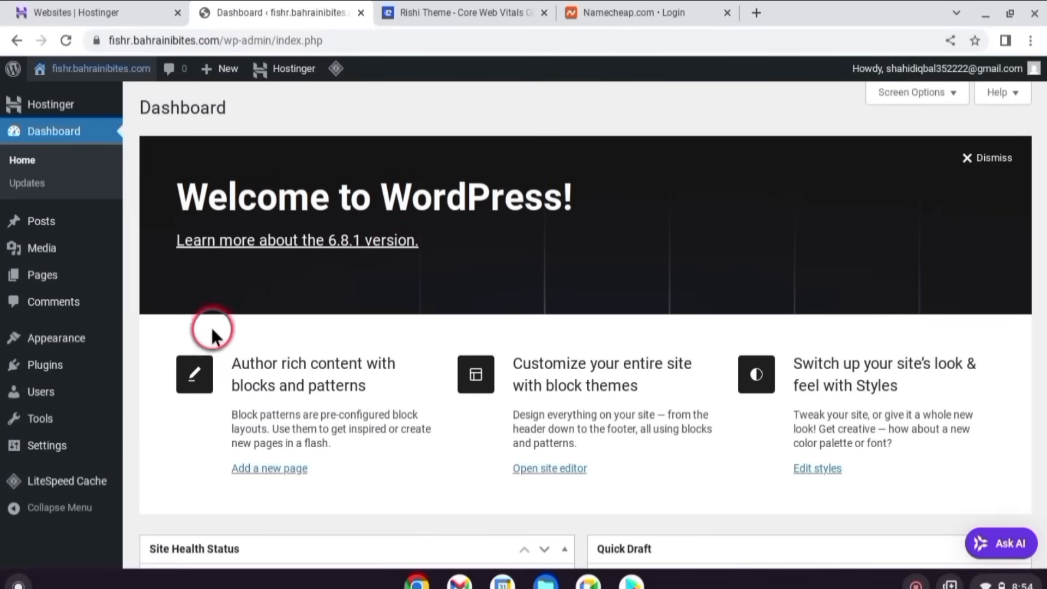
# - Go to Appearance > Themes > Add Theme and start uploading a theme package
pyautogui.moveTo(60, 345)
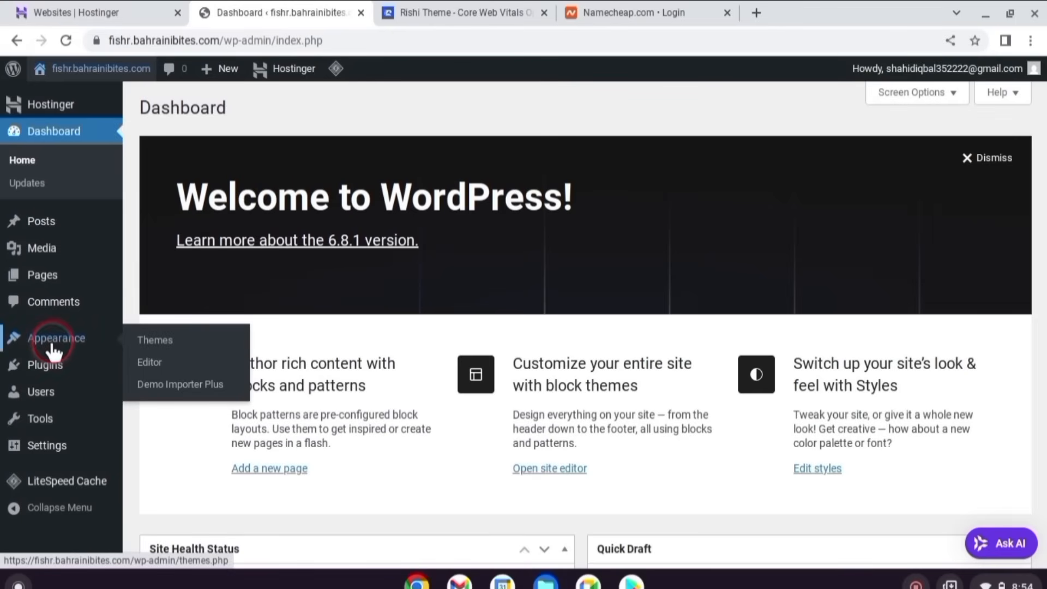
pyautogui.click(158, 338)
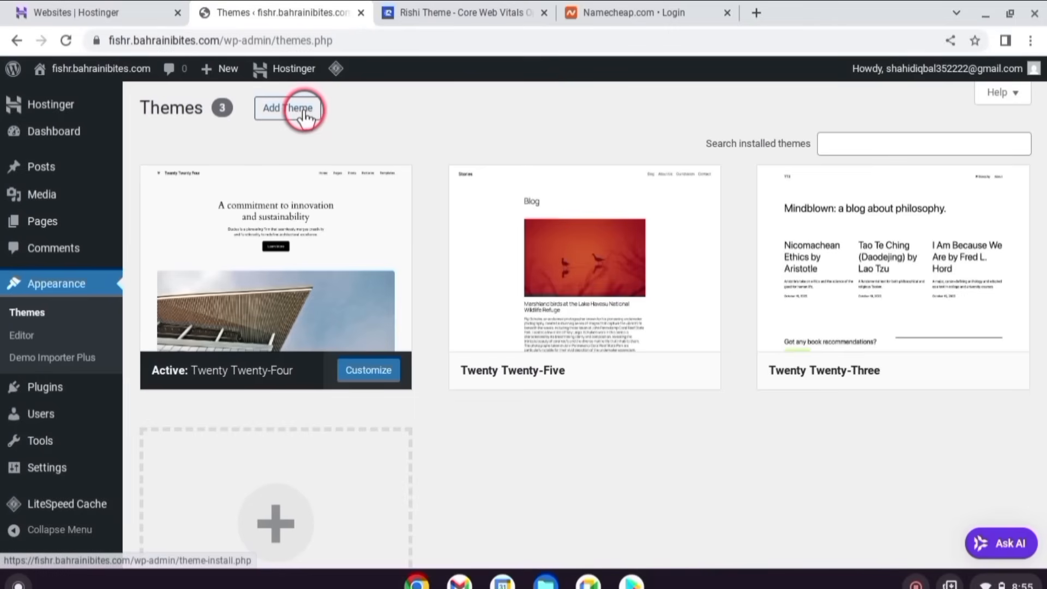
pyautogui.click(304, 110)
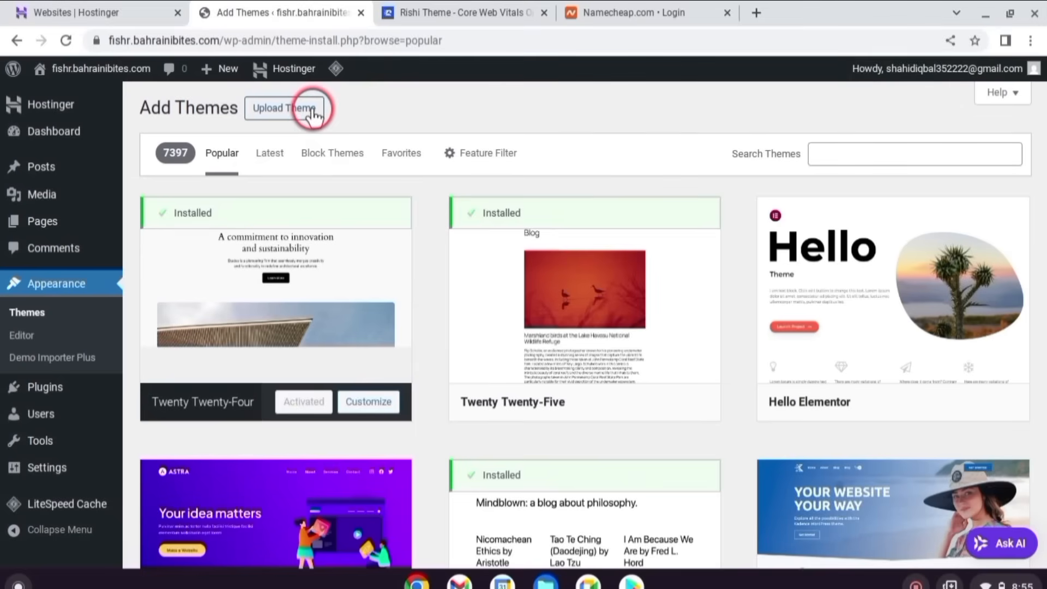
pyautogui.click(305, 111)
# - Install the Rishi theme from rishi_2.1.0.zip and make it the active theme
pyautogui.click(477, 246)
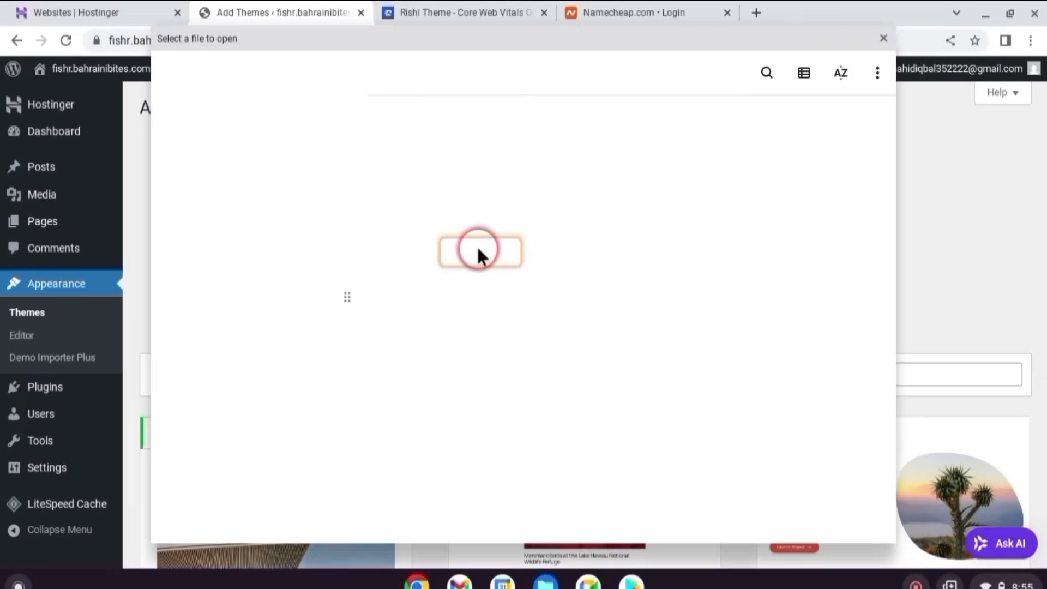
pyautogui.click(424, 151)
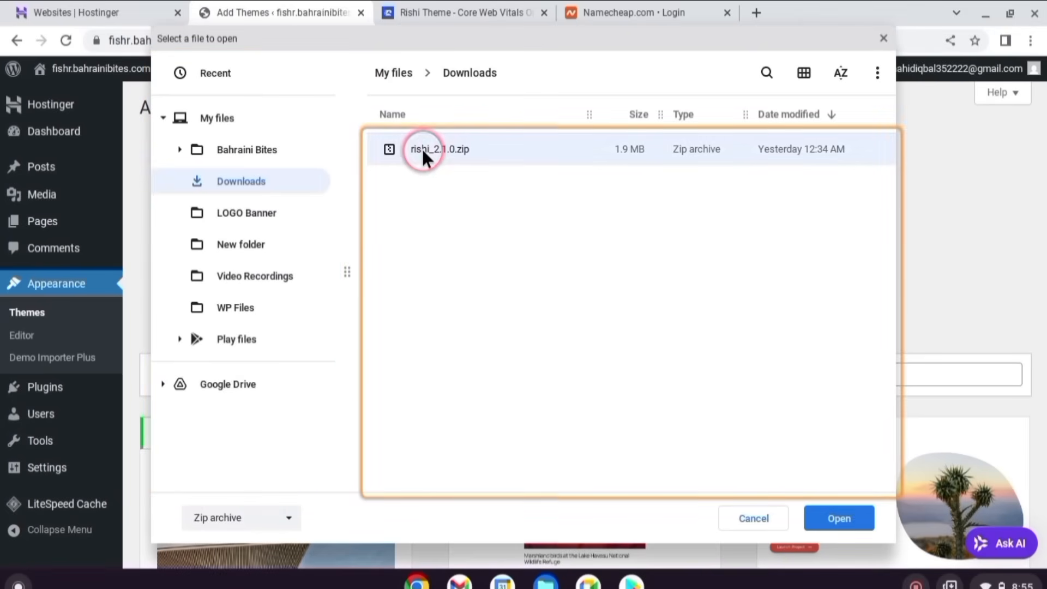
pyautogui.click(840, 518)
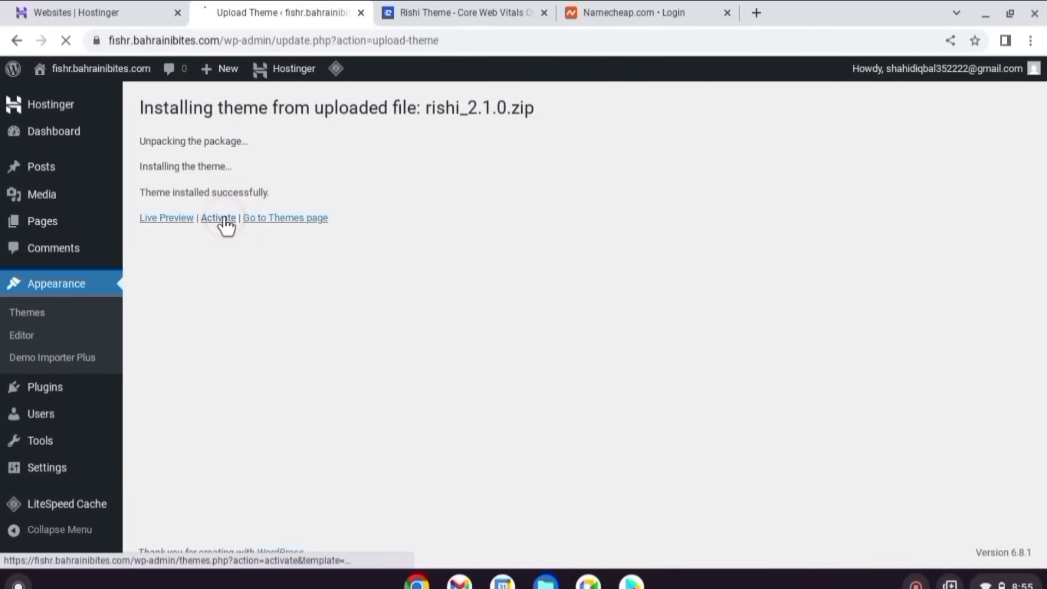
pyautogui.scroll(-3, 354, 292)
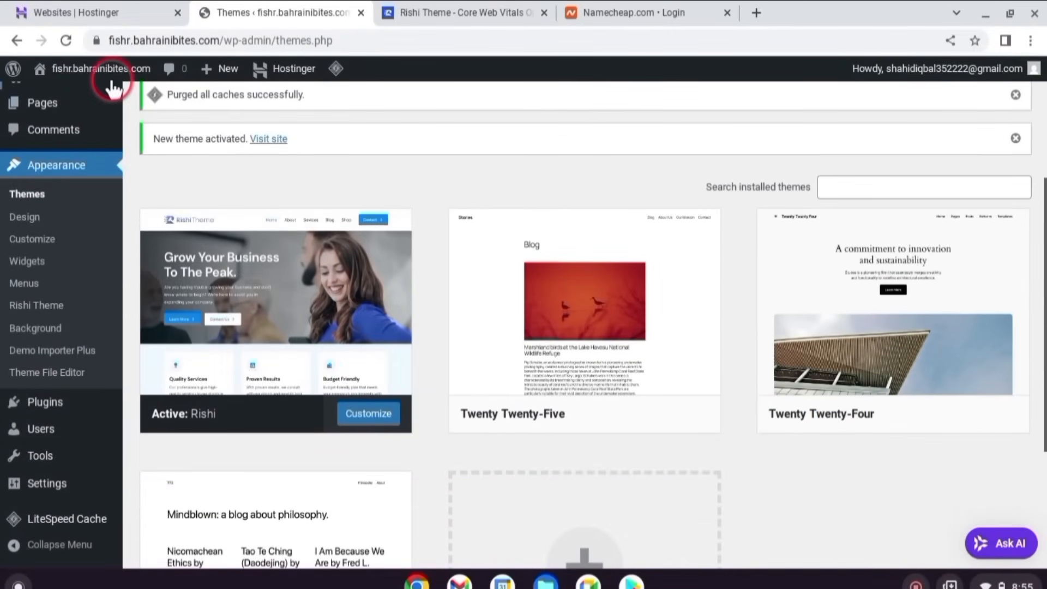
# - View the Rishi-styled live site in a new tab, then open the Rishi Theme dashboard
pyautogui.rightClick(141, 73)
pyautogui.click(155, 84)
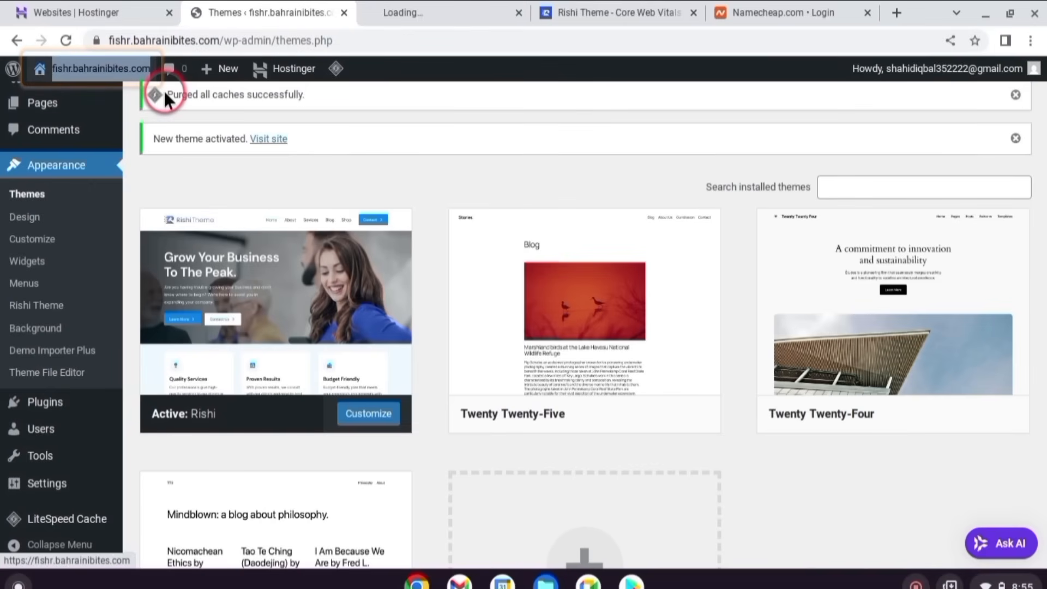
pyautogui.click(432, 12)
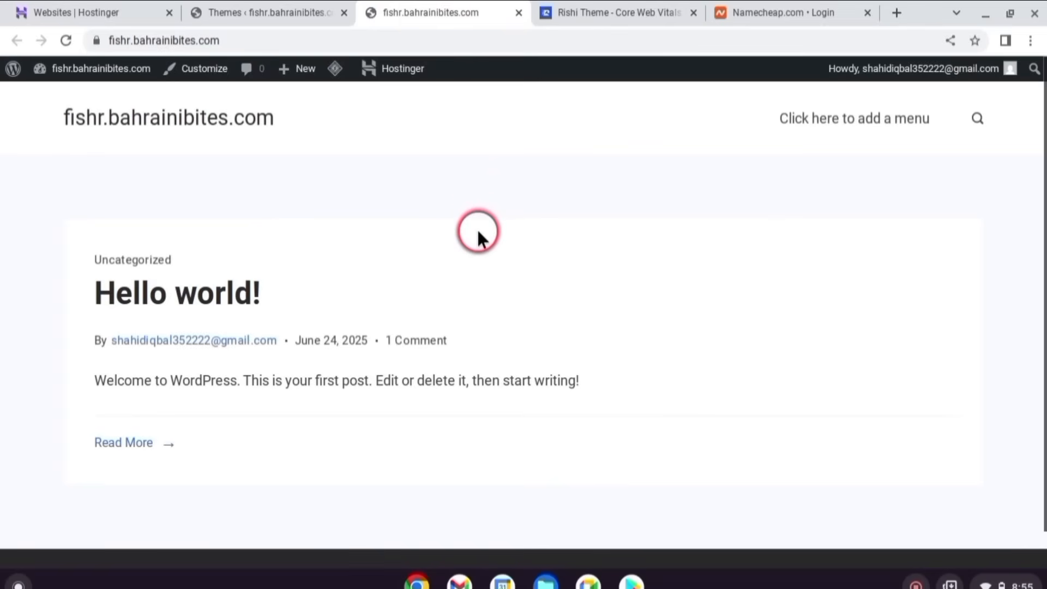
pyautogui.scroll(-2, 288, 206)
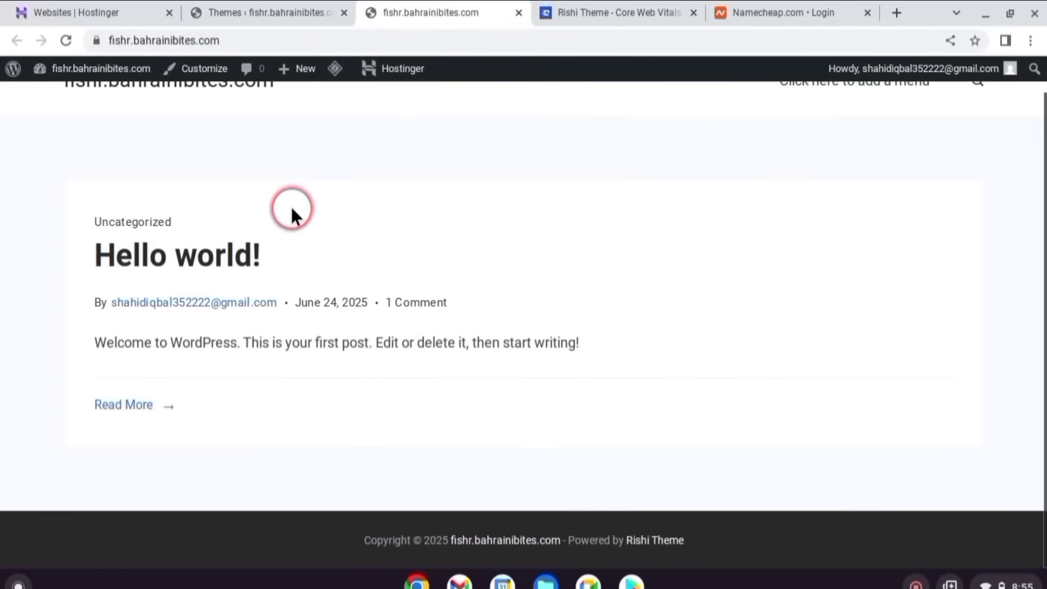
pyautogui.scroll(2, 290, 207)
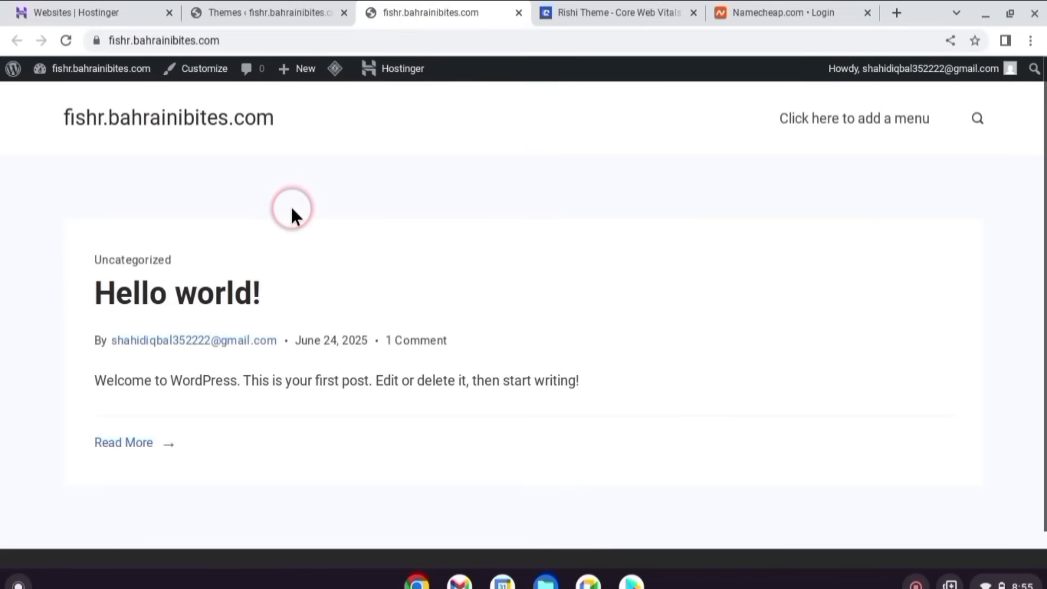
pyautogui.scroll(-2, 291, 206)
pyautogui.scroll(2, 290, 207)
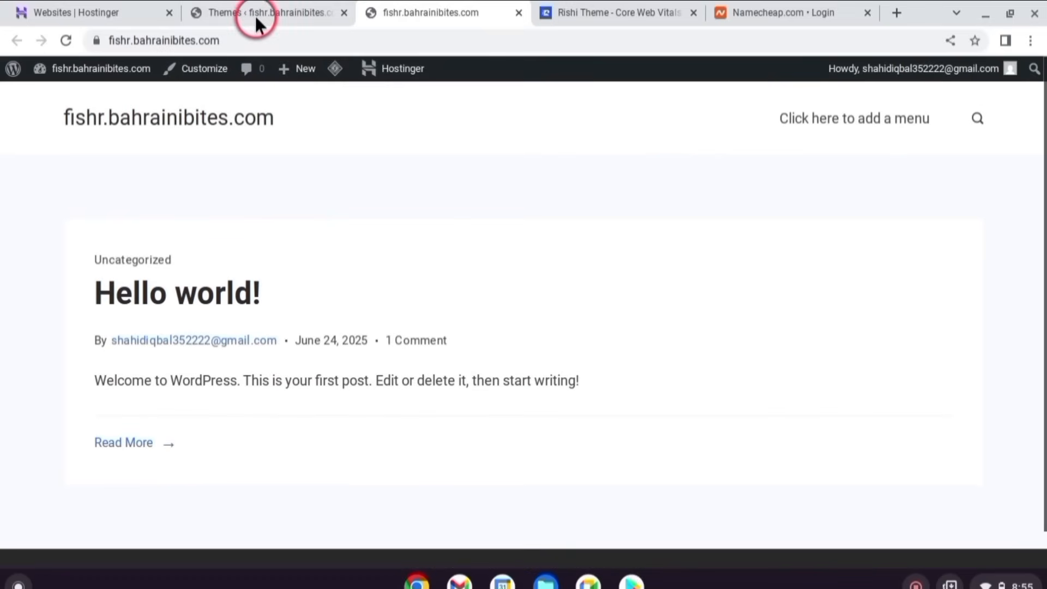
pyautogui.click(264, 11)
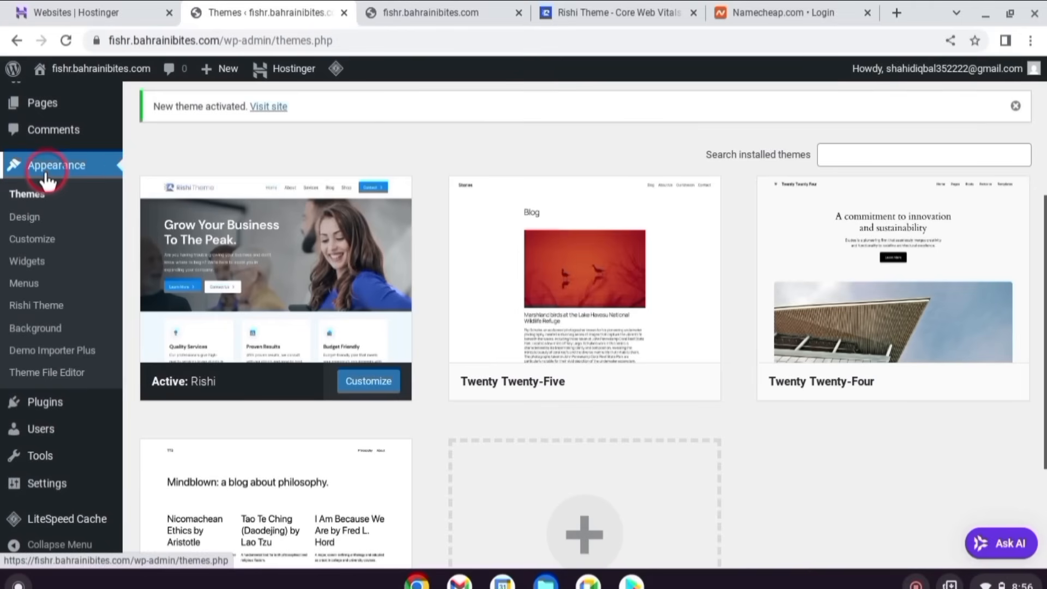
pyautogui.click(68, 312)
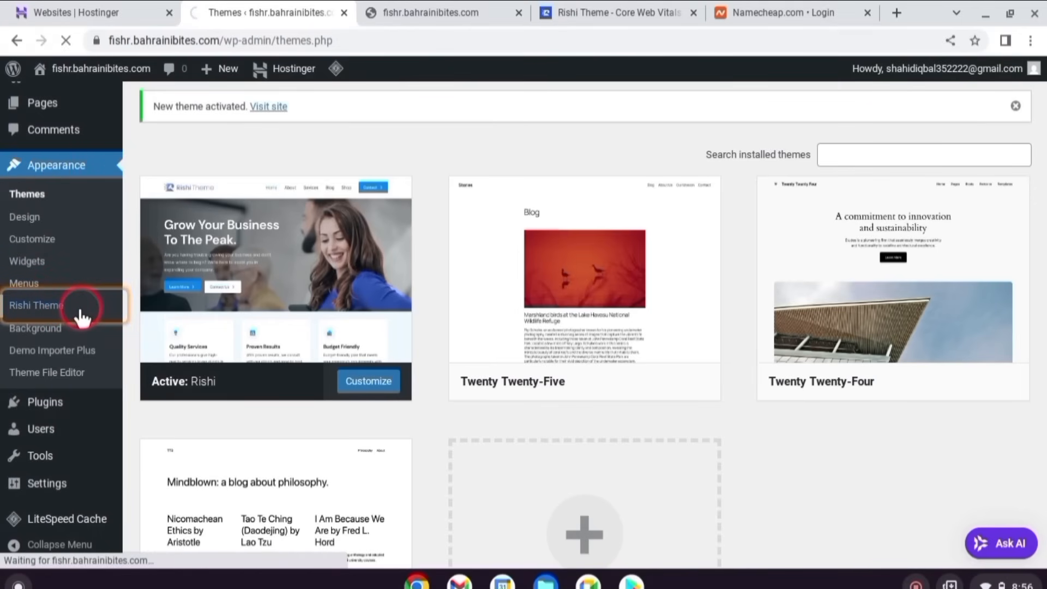
# - Browse the Rishi starter sites and search the templates for 'portfolio'
pyautogui.scroll(-7, 383, 274)
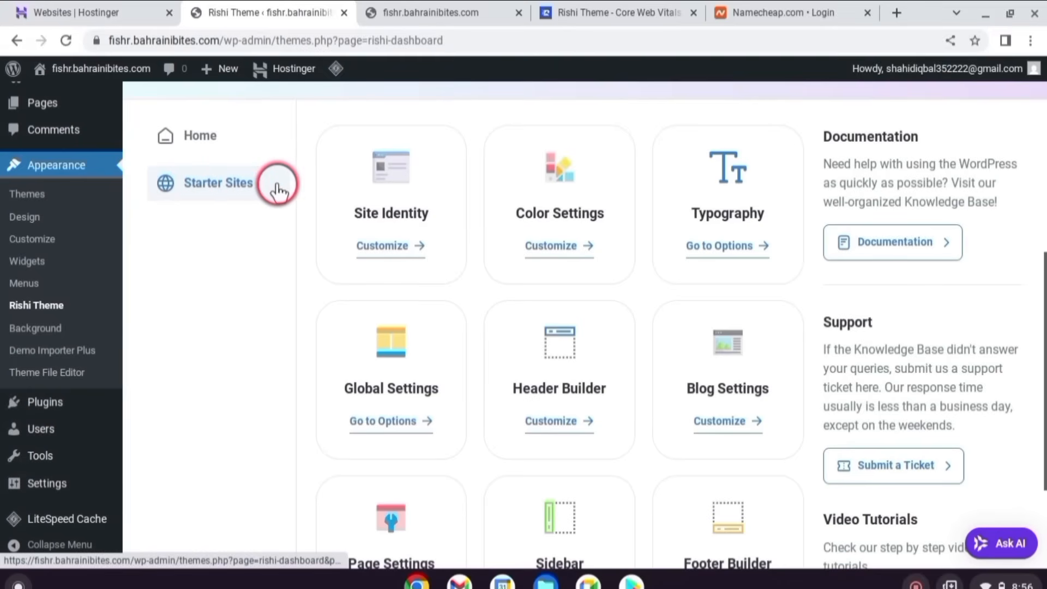
pyautogui.click(187, 182)
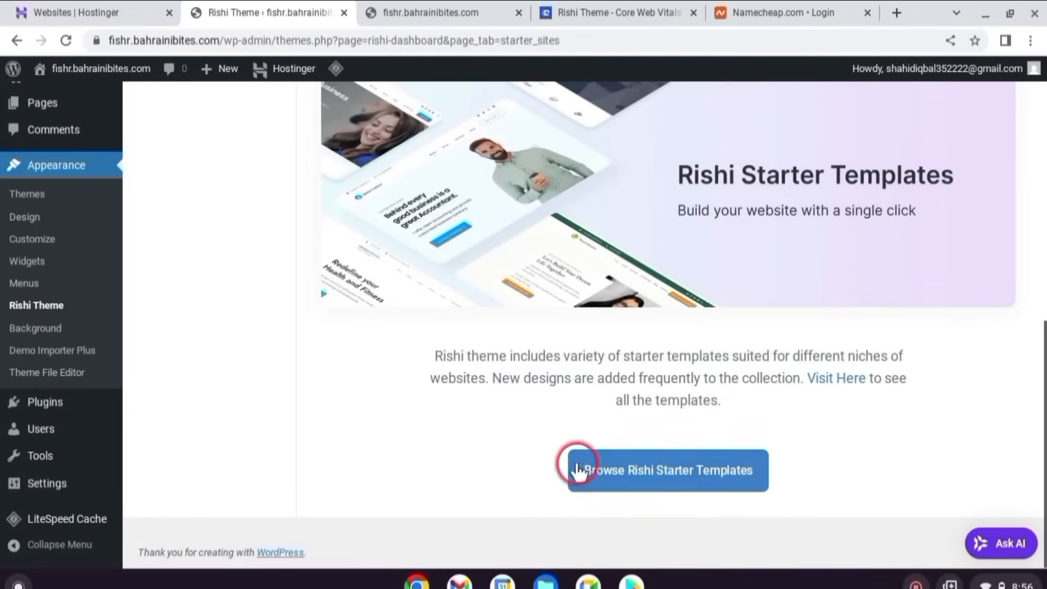
pyautogui.click(663, 474)
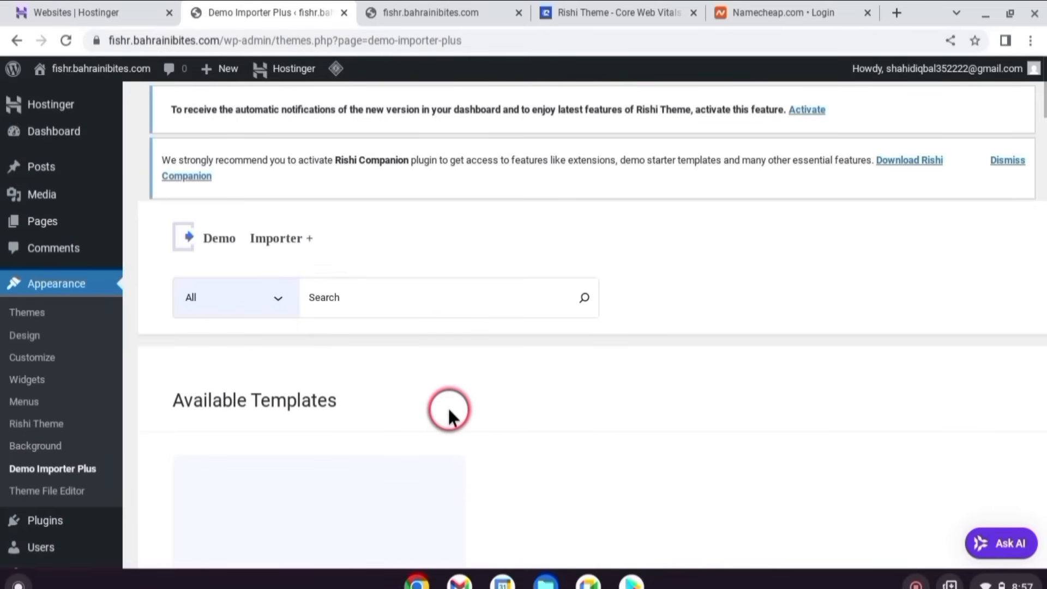
pyautogui.click(361, 295)
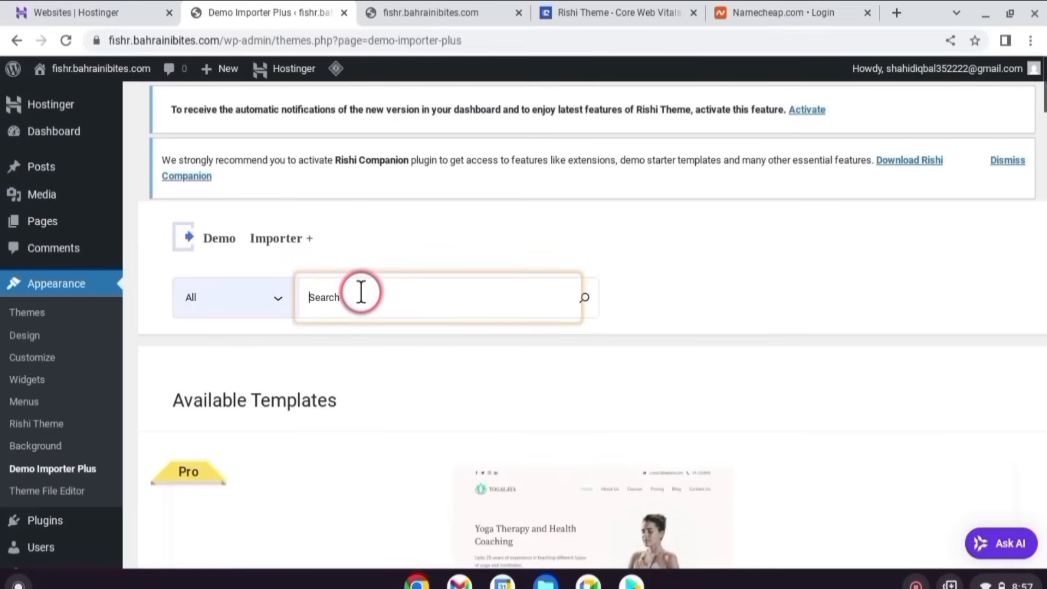
pyautogui.write('portfolio')
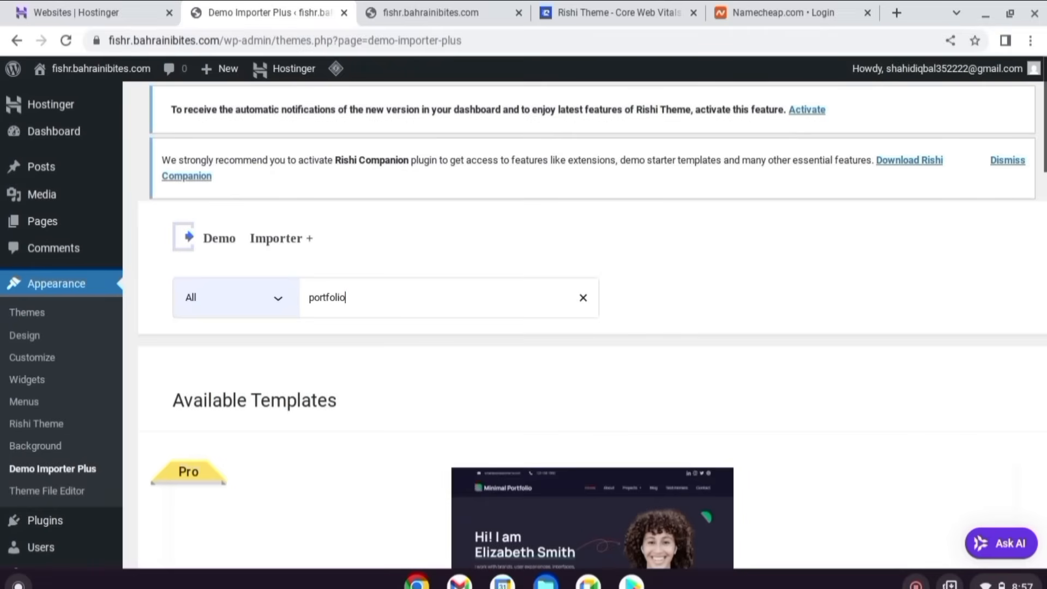
pyautogui.scroll(-5, 443, 291)
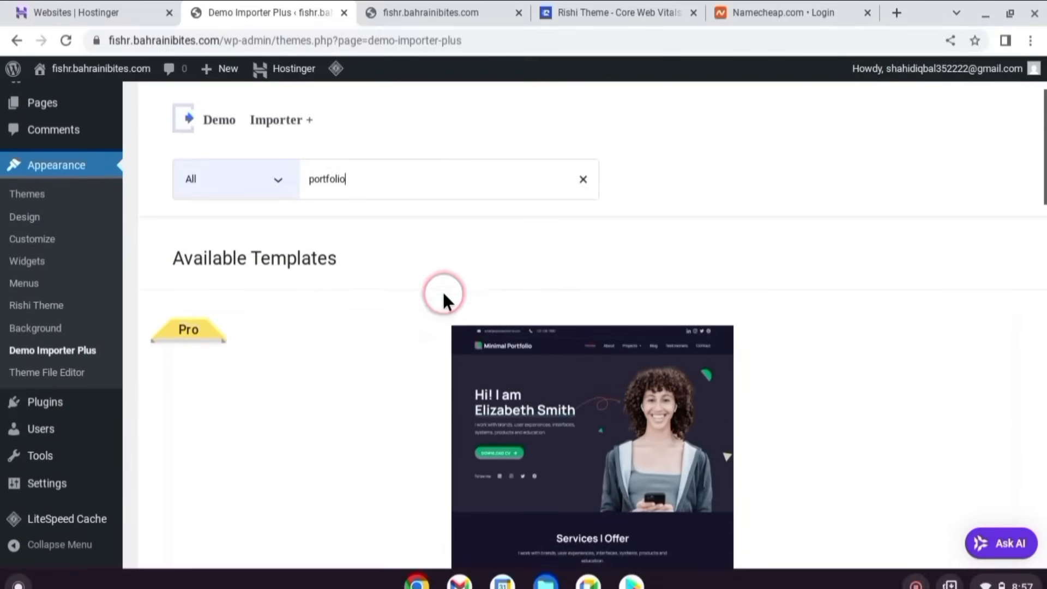
pyautogui.scroll(-5, 442, 292)
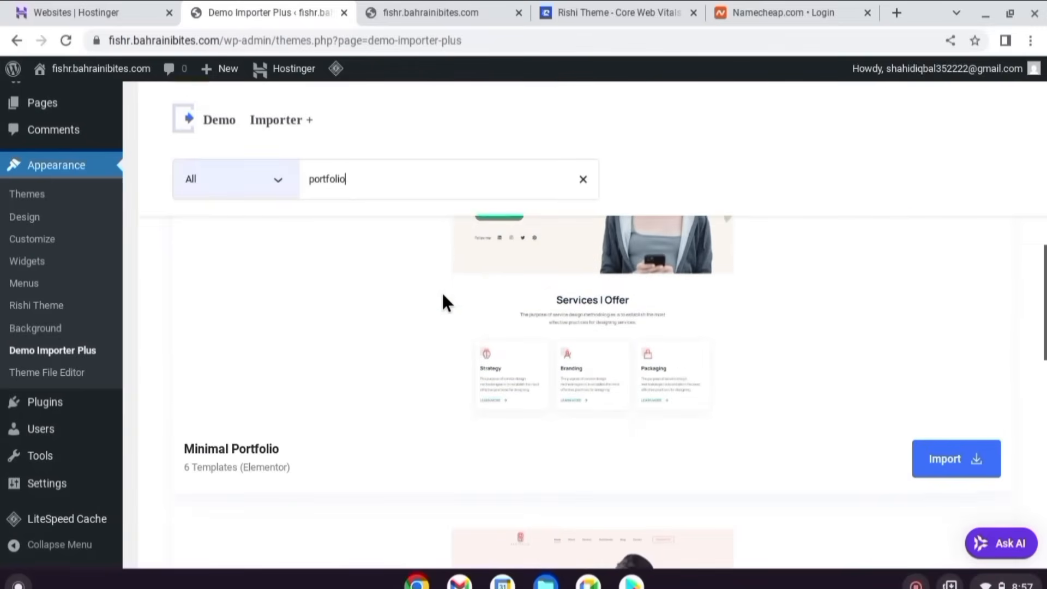
pyautogui.scroll(-5, 442, 293)
pyautogui.moveTo(458, 329)
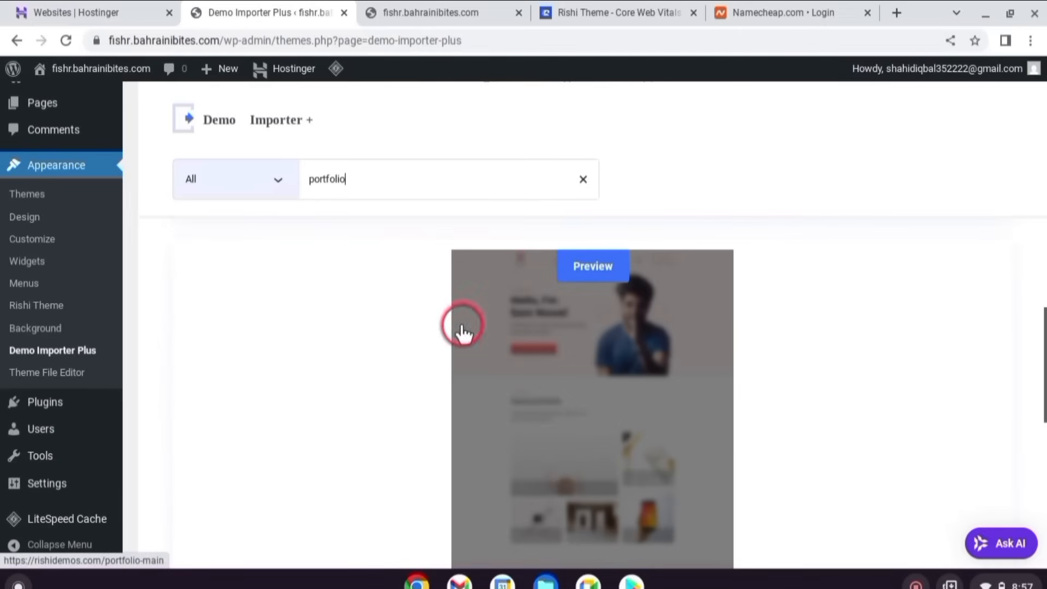
pyautogui.scroll(-5, 562, 343)
pyautogui.scroll(3, 479, 303)
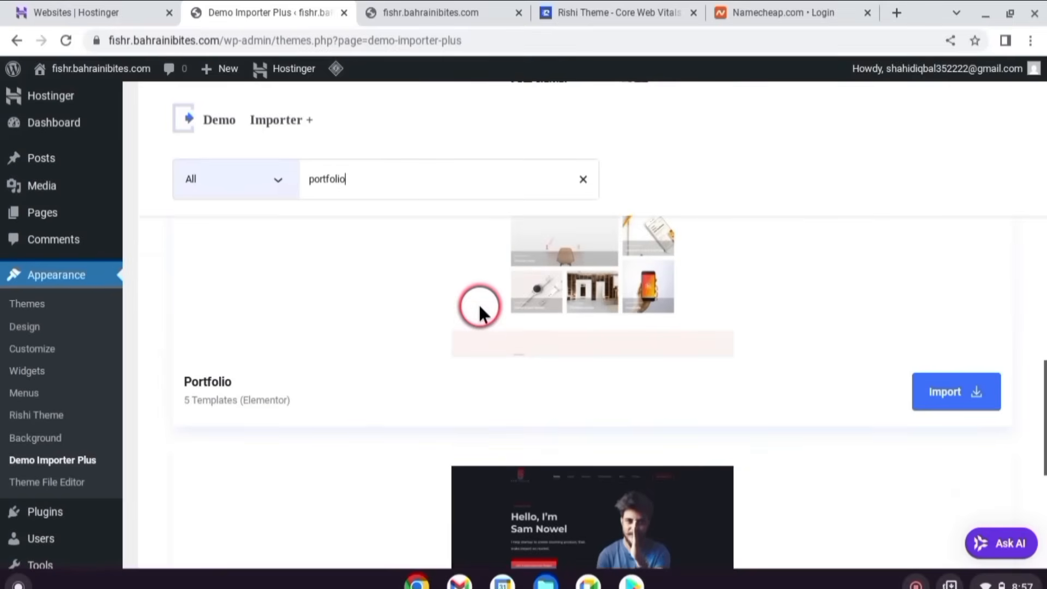
# - Open the Portfolio starter site's details and begin importing the complete site
pyautogui.click(940, 453)
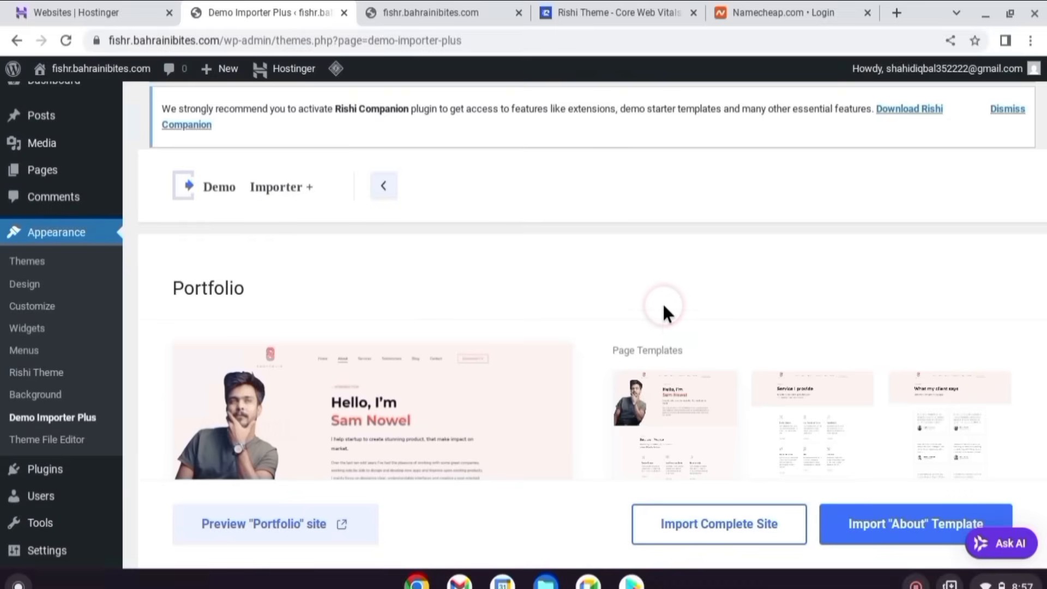
pyautogui.scroll(-3, 662, 302)
pyautogui.scroll(-3, 665, 314)
pyautogui.scroll(-3, 666, 314)
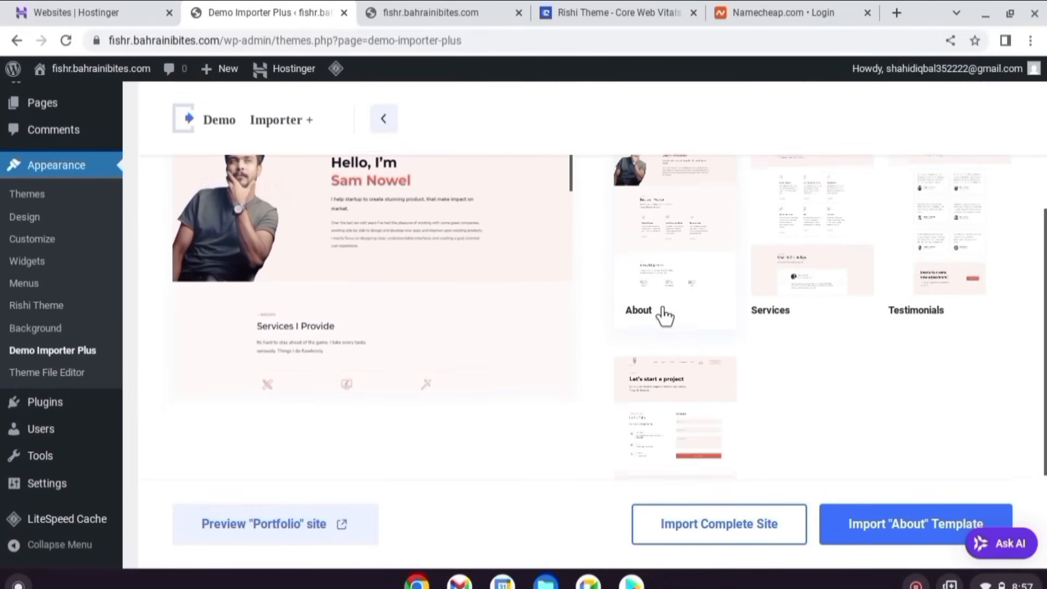
pyautogui.scroll(2, 661, 319)
pyautogui.scroll(2, 661, 319)
pyautogui.click(713, 528)
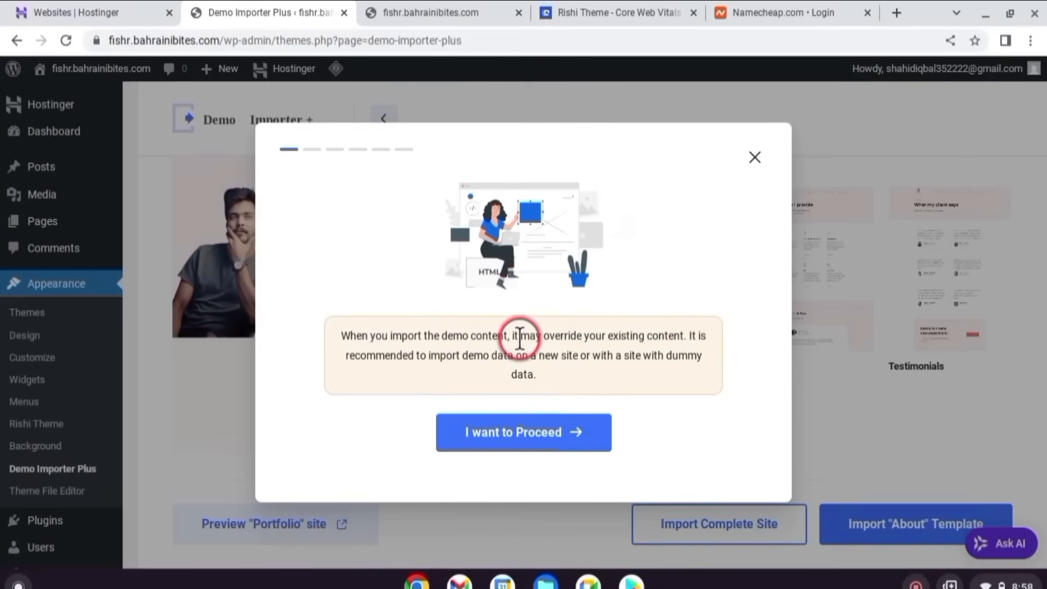
# - Accept the overwrite warning and get through the plugin setup for the Portfolio import
pyautogui.click(533, 431)
pyautogui.click(518, 456)
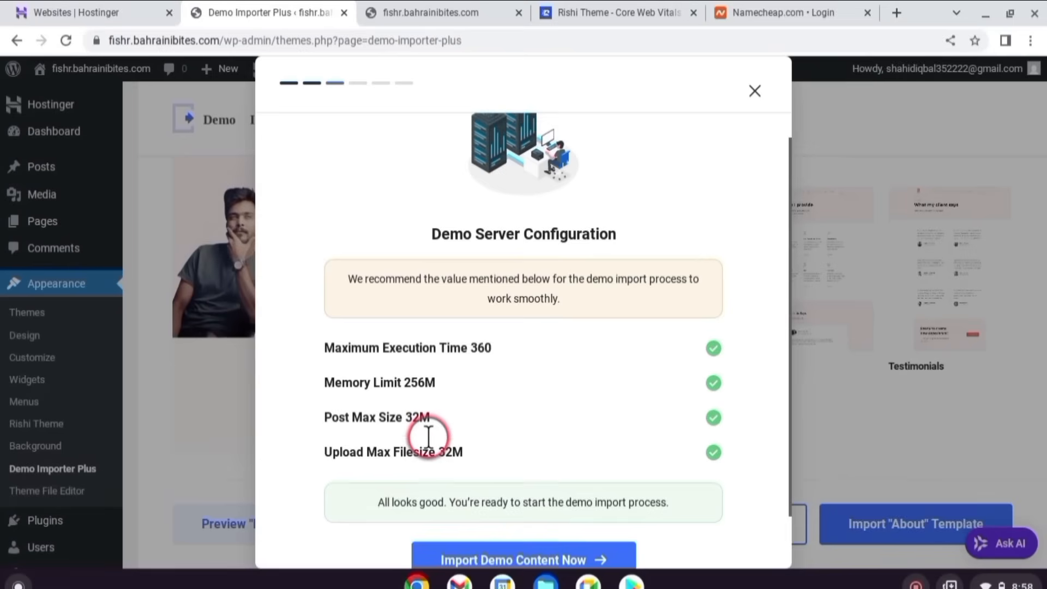
pyautogui.scroll(-3, 561, 507)
pyautogui.click(561, 508)
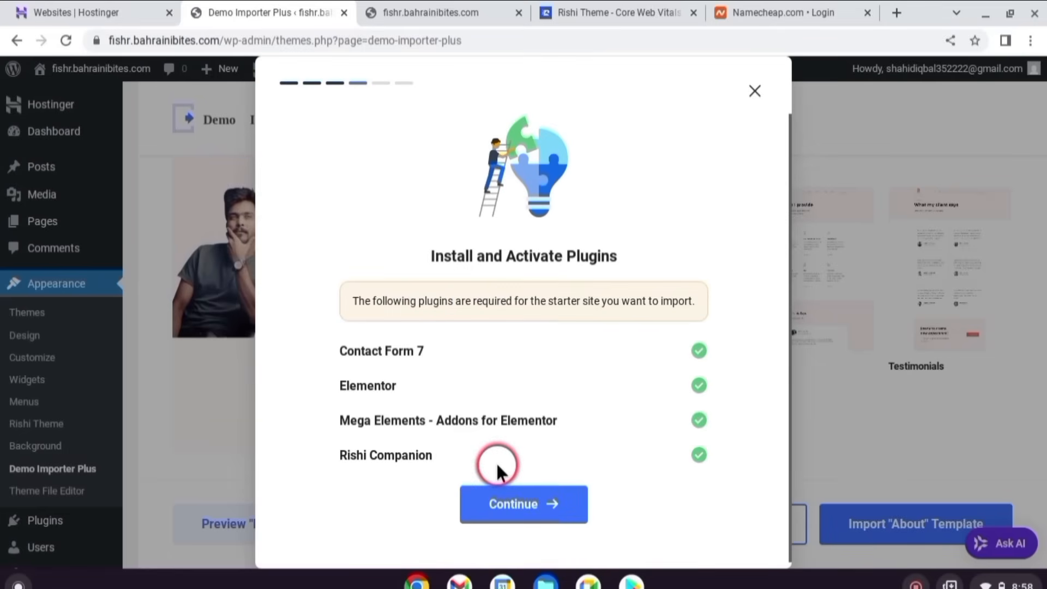
pyautogui.click(554, 504)
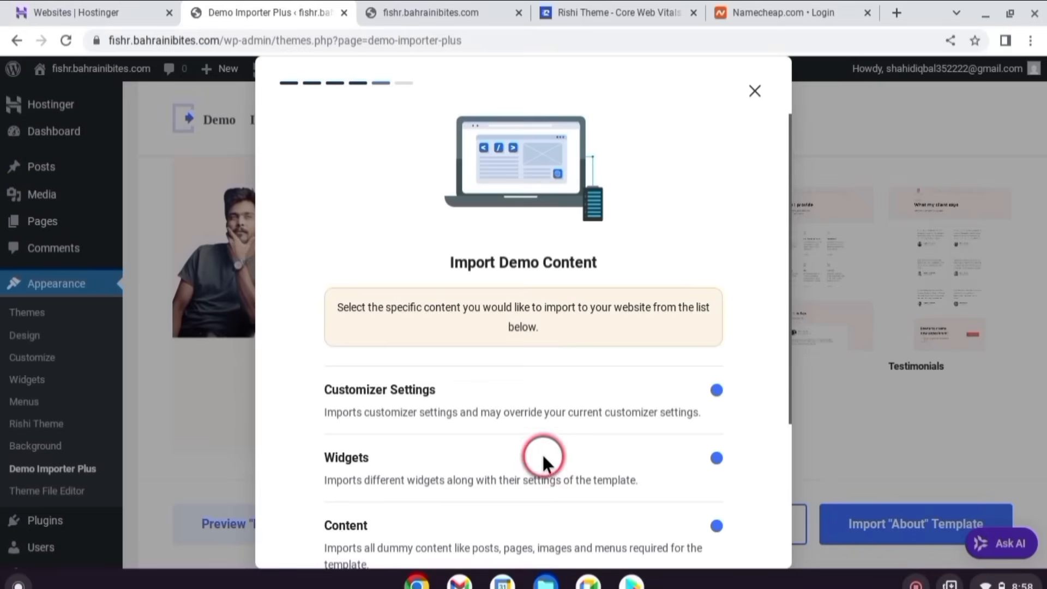
# - Delete the previously imported site, run the Portfolio import, and view the new website
pyautogui.scroll(-4, 542, 455)
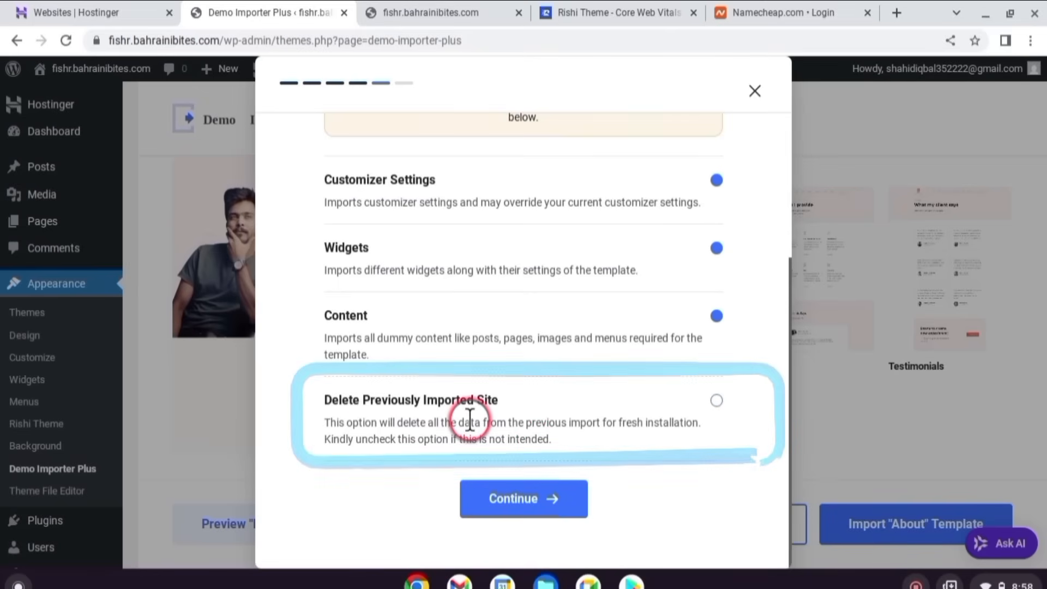
pyautogui.click(714, 401)
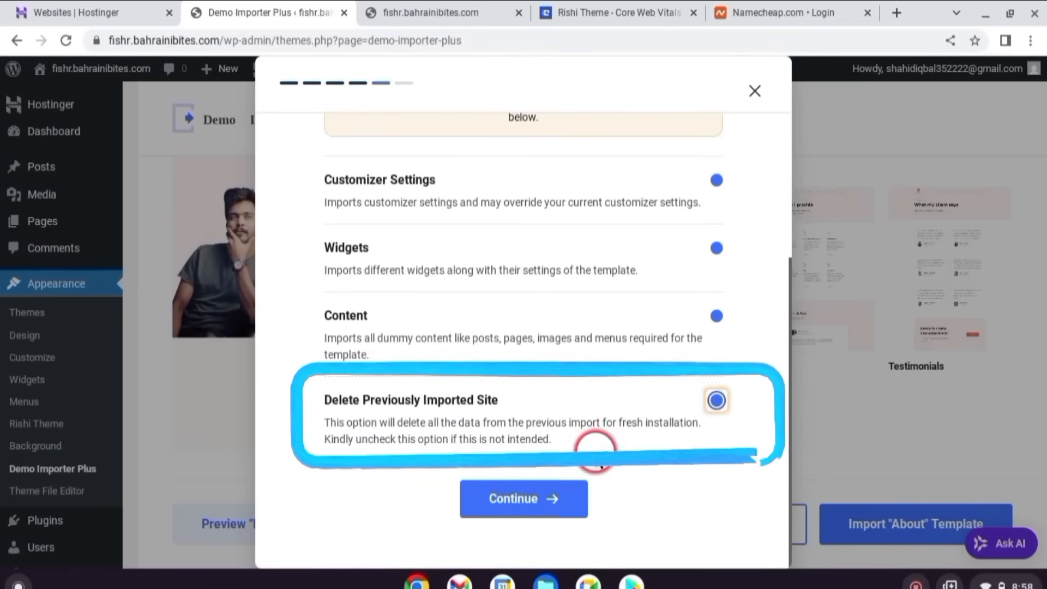
pyautogui.click(558, 498)
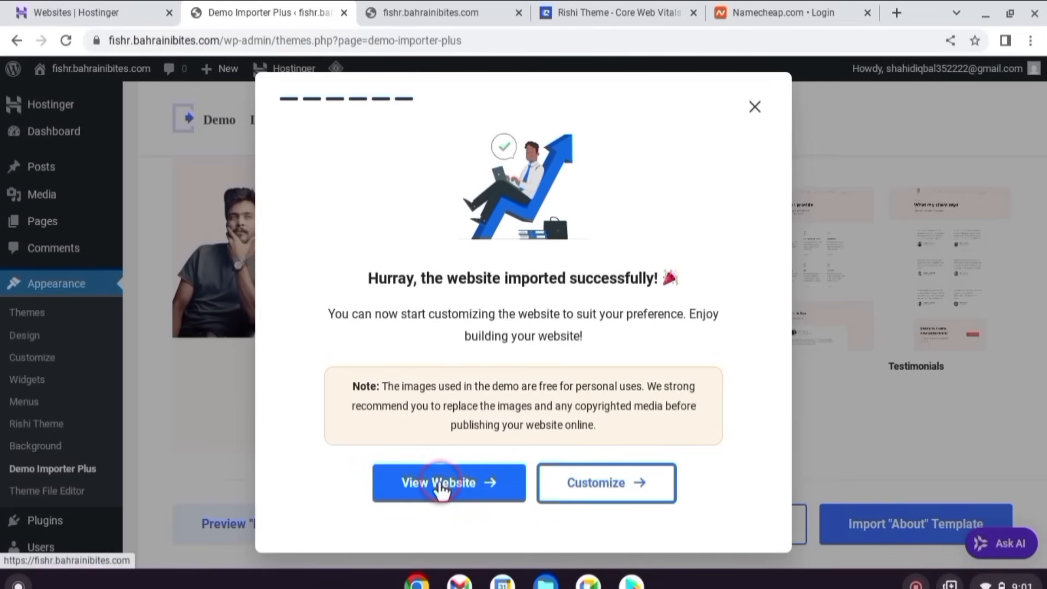
pyautogui.click(440, 484)
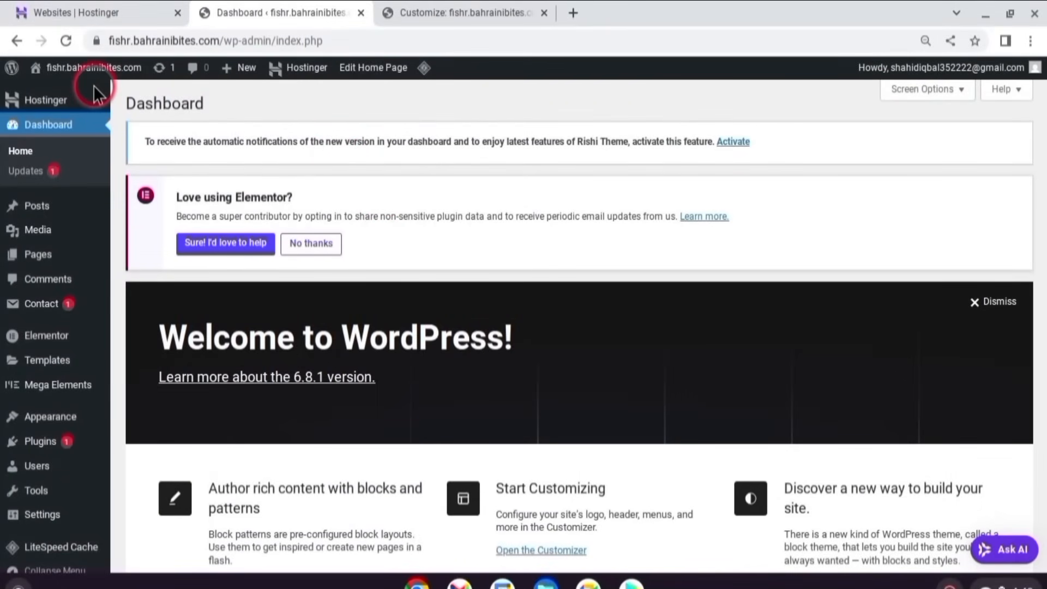
# - Change the site title in General Settings, choose a site icon image, and save
pyautogui.moveTo(85, 74)
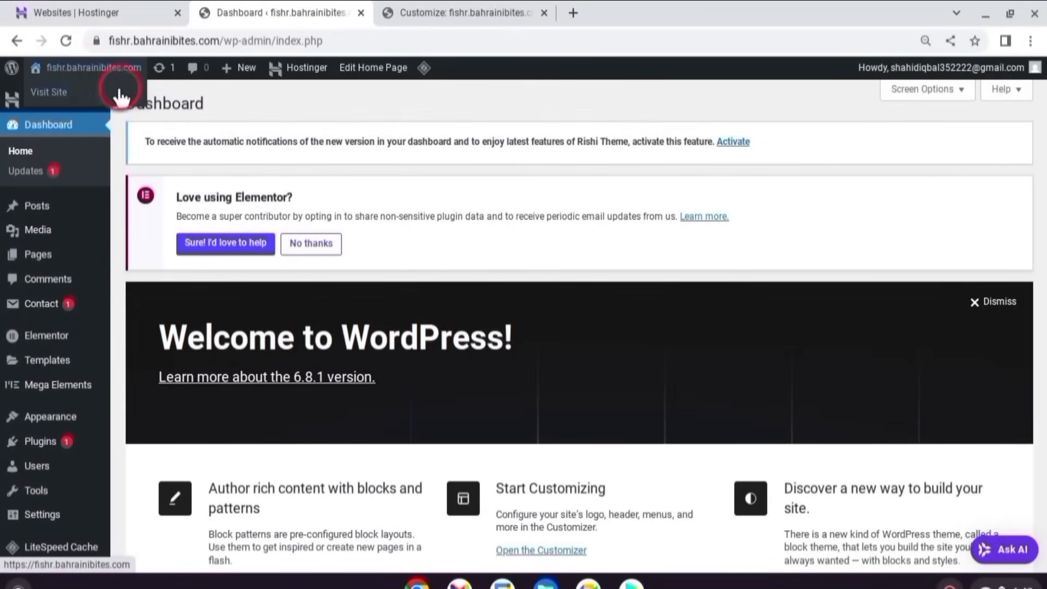
pyautogui.click(58, 514)
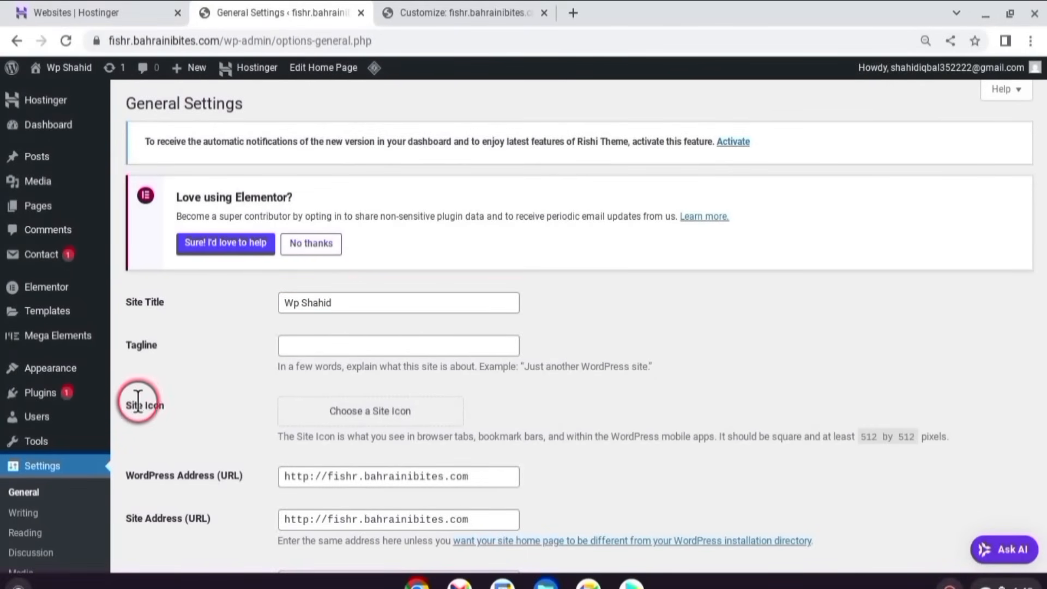
pyautogui.click(367, 417)
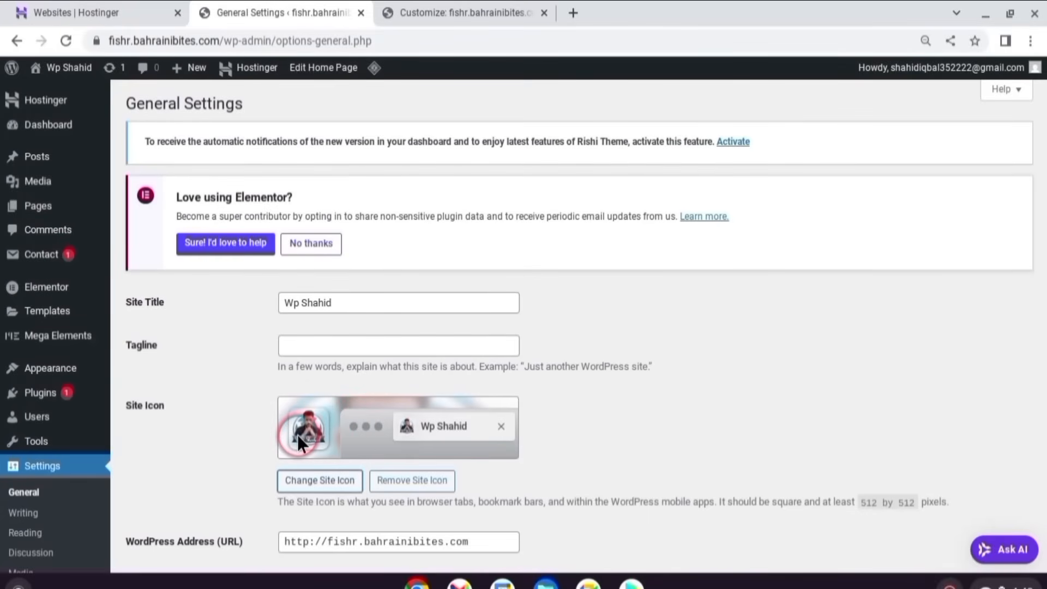
pyautogui.scroll(-15, 248, 367)
pyautogui.click(156, 496)
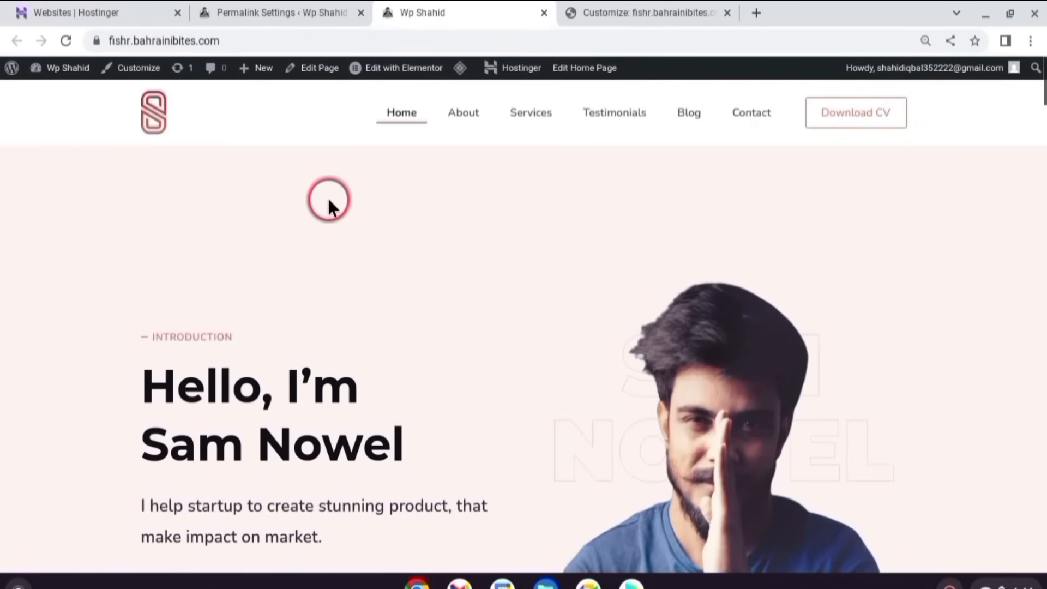
# - Switch the Customizer's Global Color Palette to palette-2
pyautogui.moveTo(627, 12); pyautogui.dragTo(420, 8)
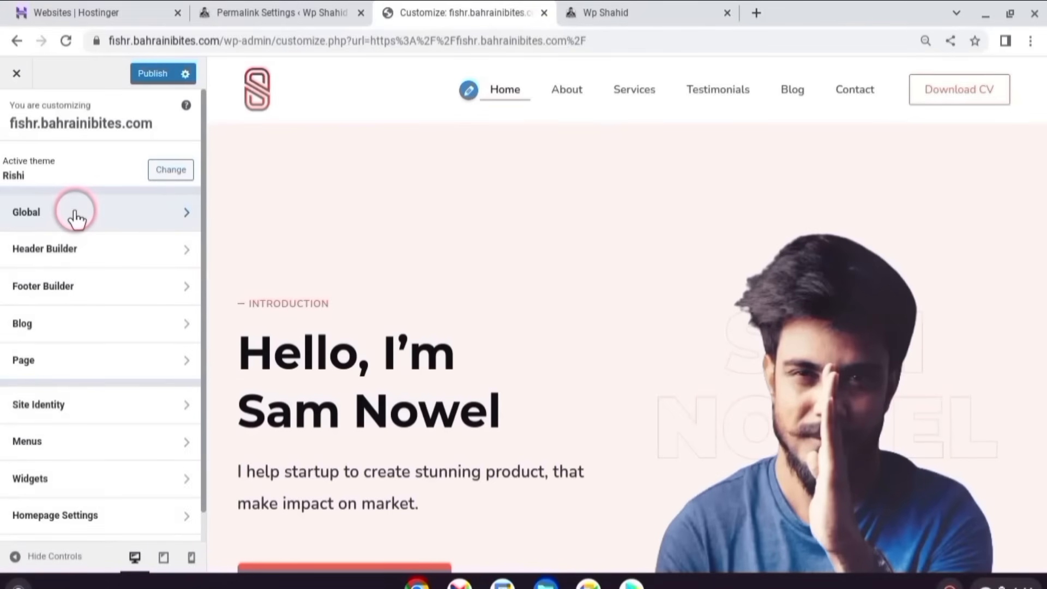
pyautogui.click(150, 225)
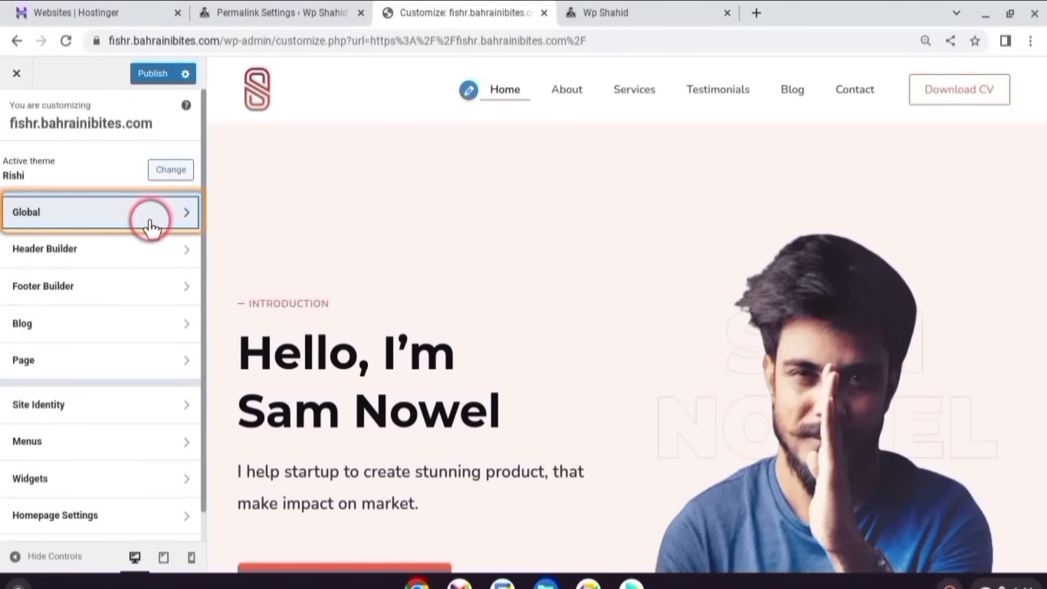
pyautogui.click(140, 164)
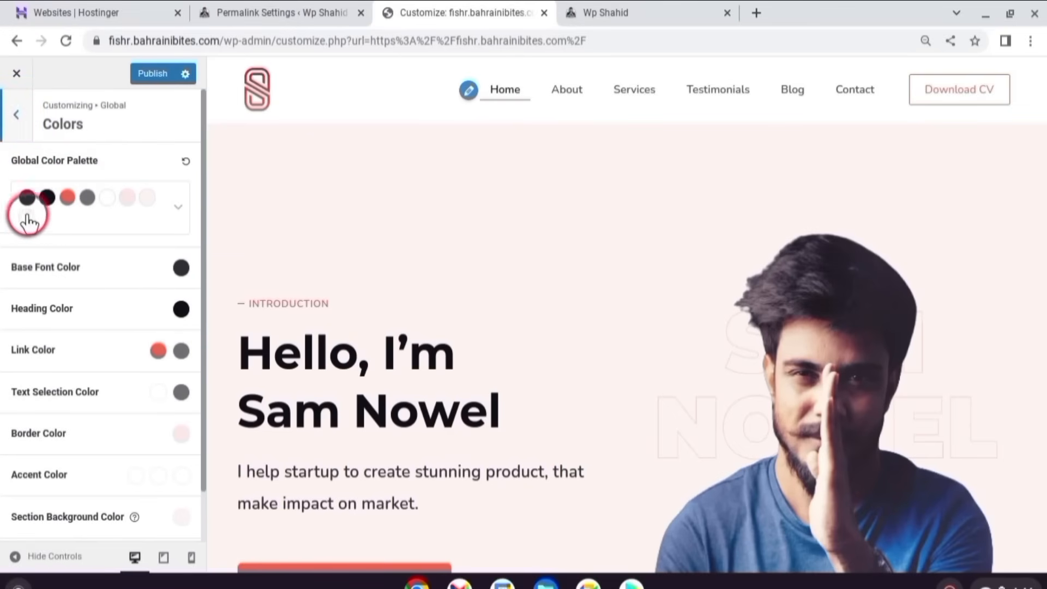
pyautogui.click(179, 207)
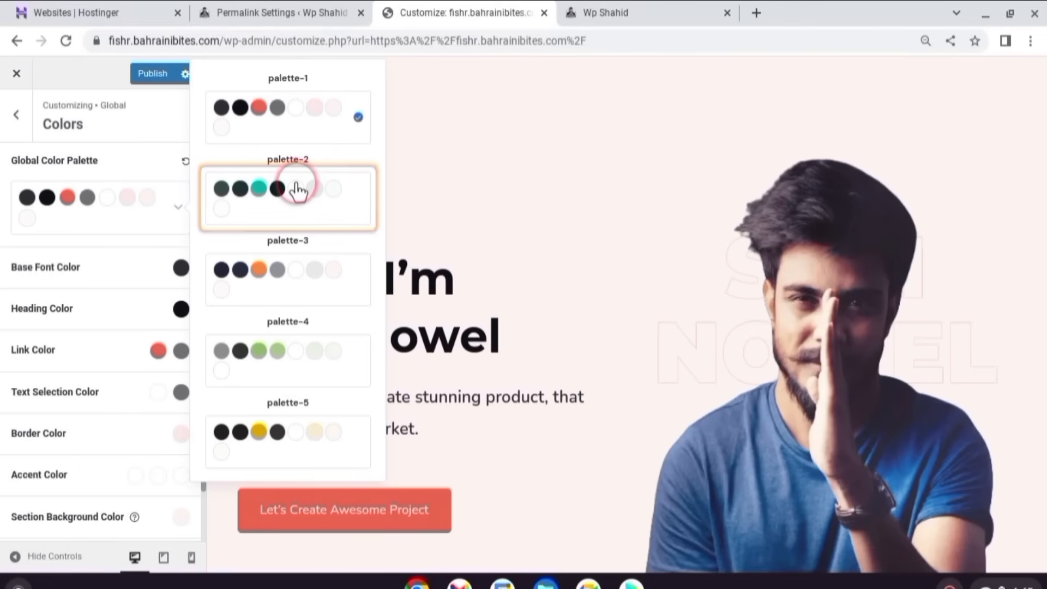
pyautogui.click(297, 191)
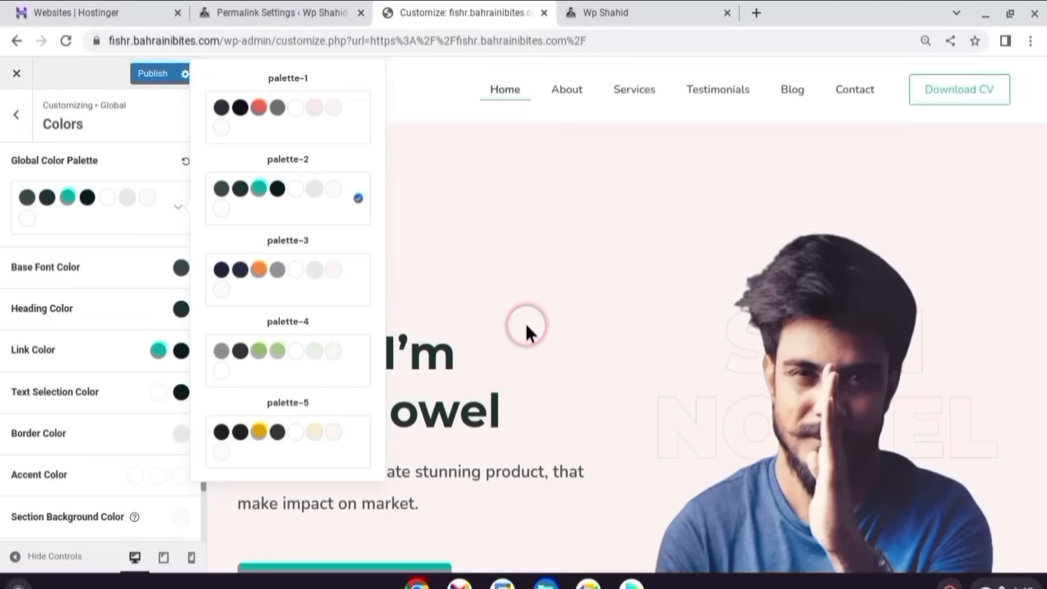
pyautogui.scroll(-1, 525, 322)
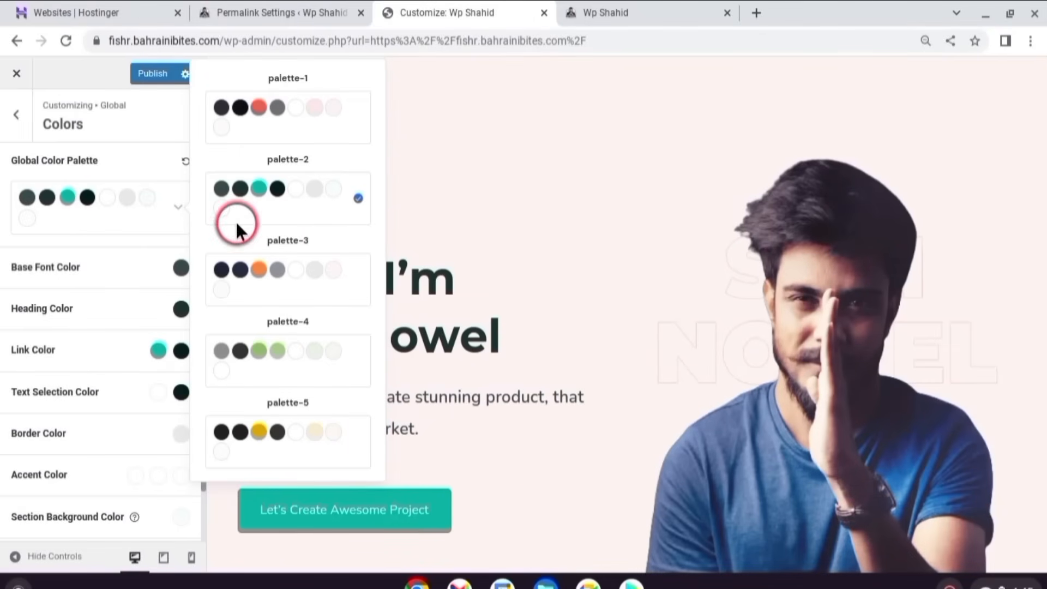
pyautogui.click(176, 212)
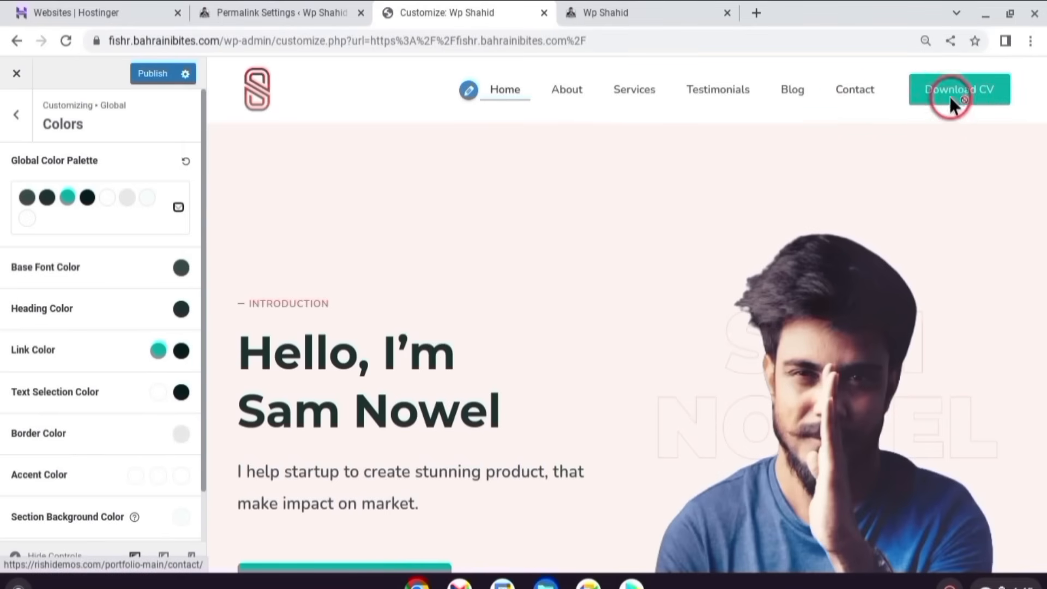
# - Check where the demo page's Download CV link leads, then return to the Customizer's main sections
pyautogui.click(645, 13)
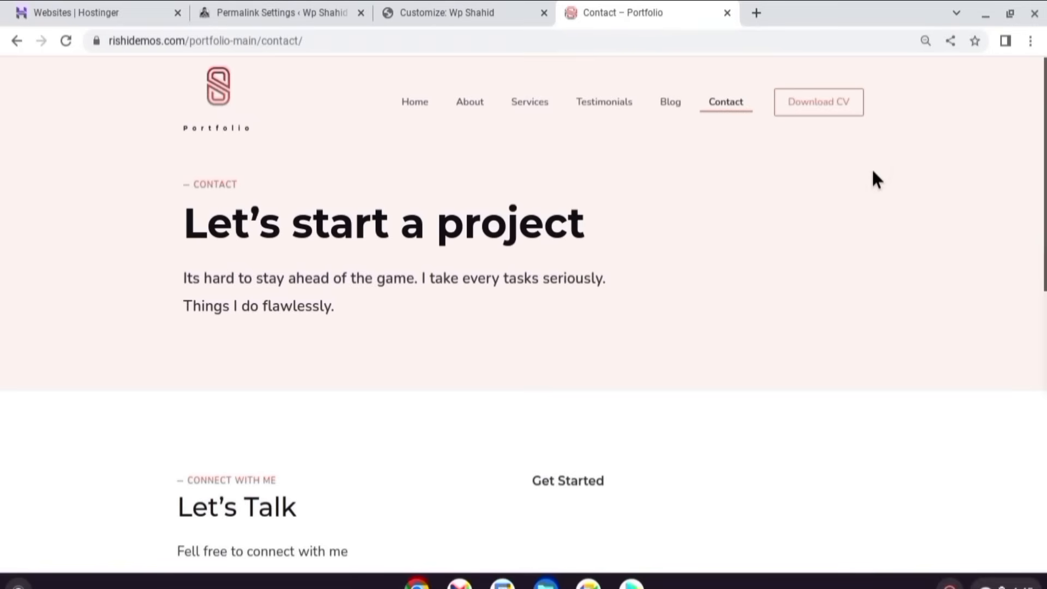
pyautogui.scroll(-5, 452, 229)
pyautogui.scroll(5, 451, 229)
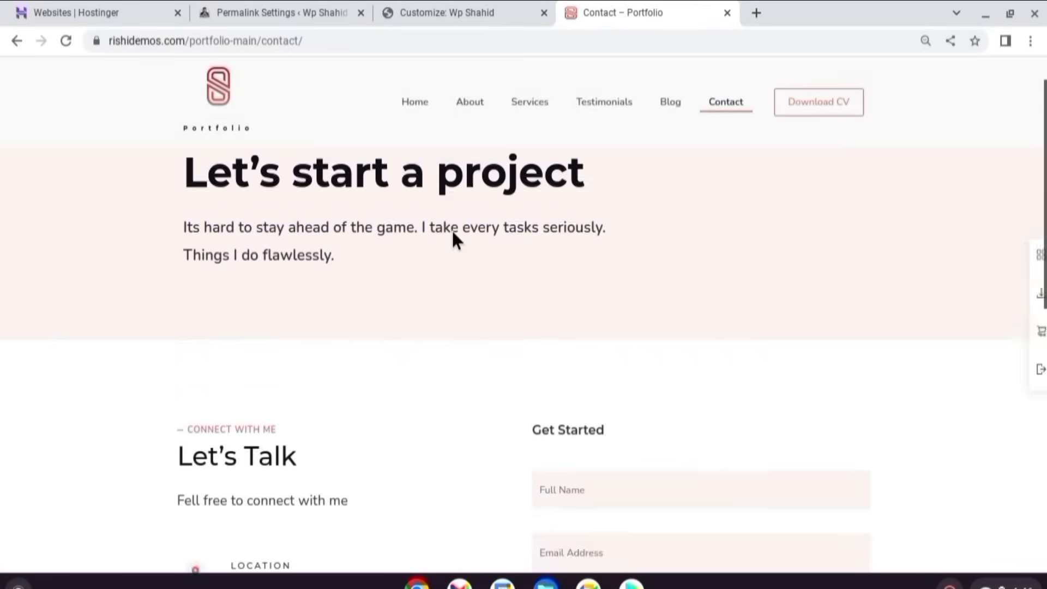
pyautogui.click(825, 102)
pyautogui.click(446, 13)
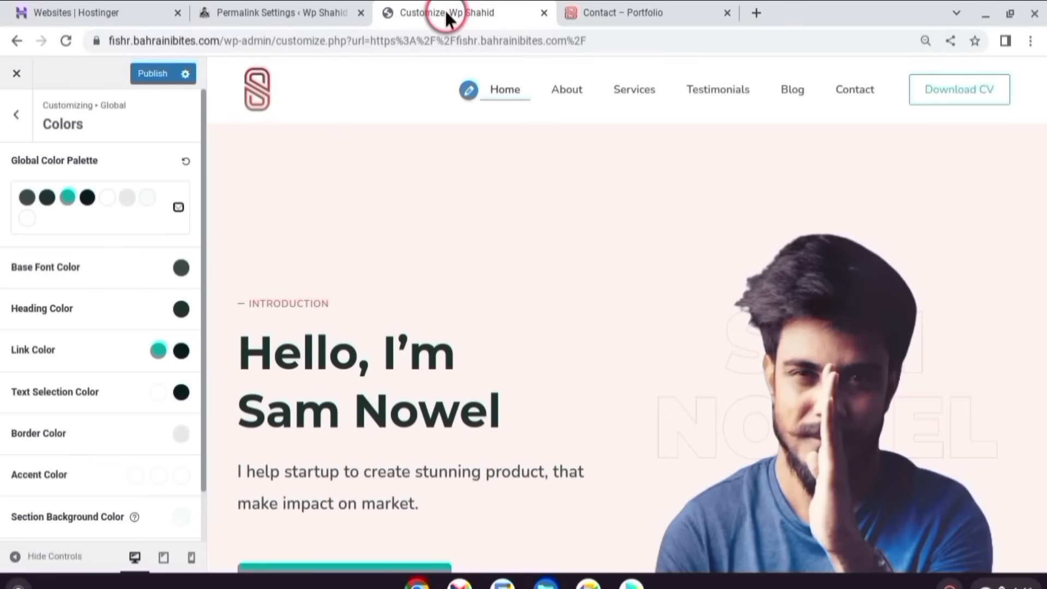
pyautogui.click(17, 115)
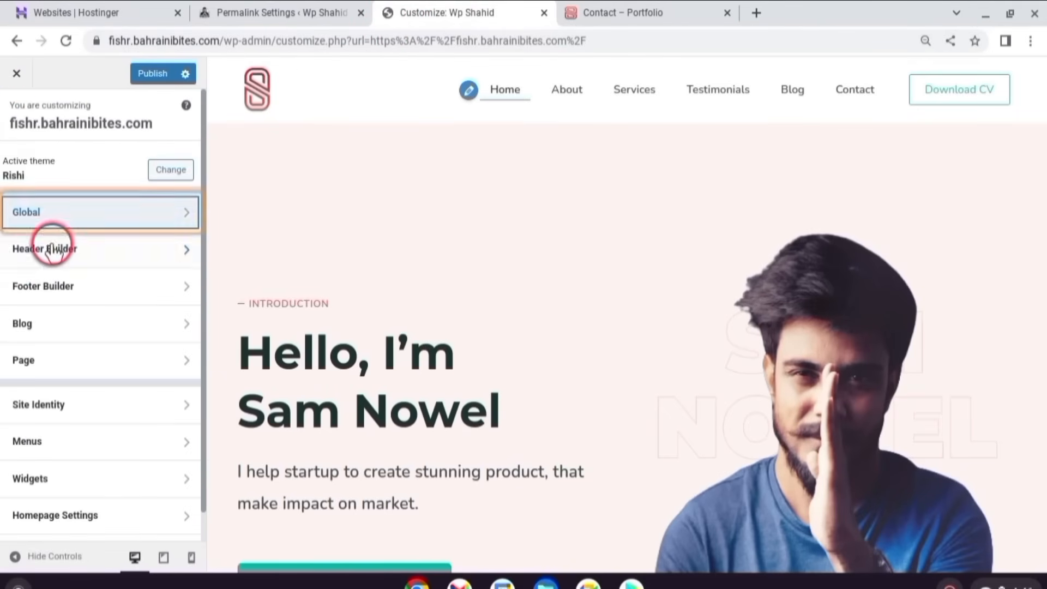
pyautogui.click(129, 252)
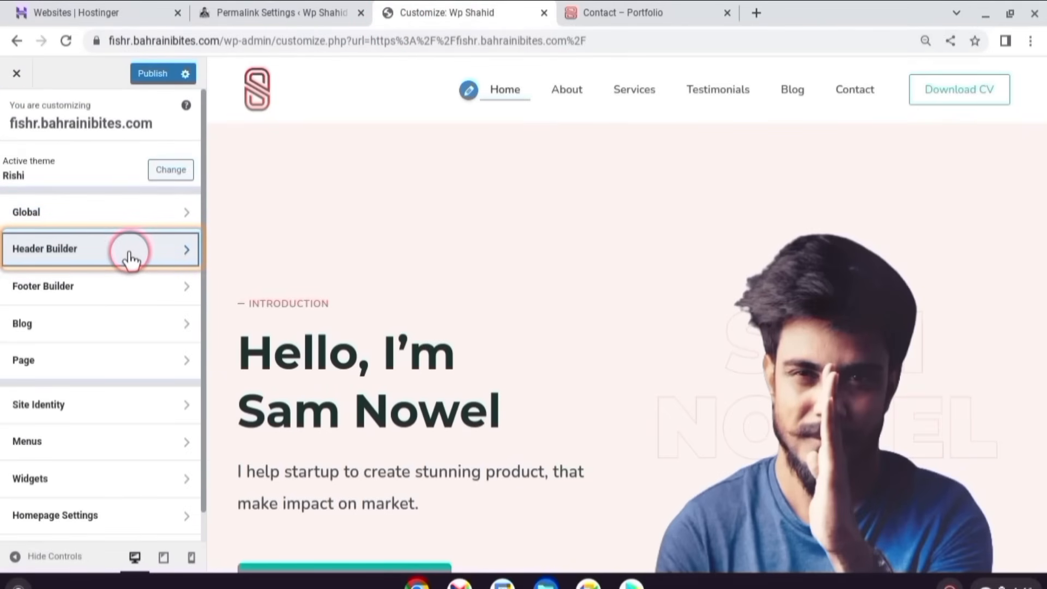
# - Replace the header logo with the round profile photo and set its max-width to 81 px
pyautogui.click(247, 263)
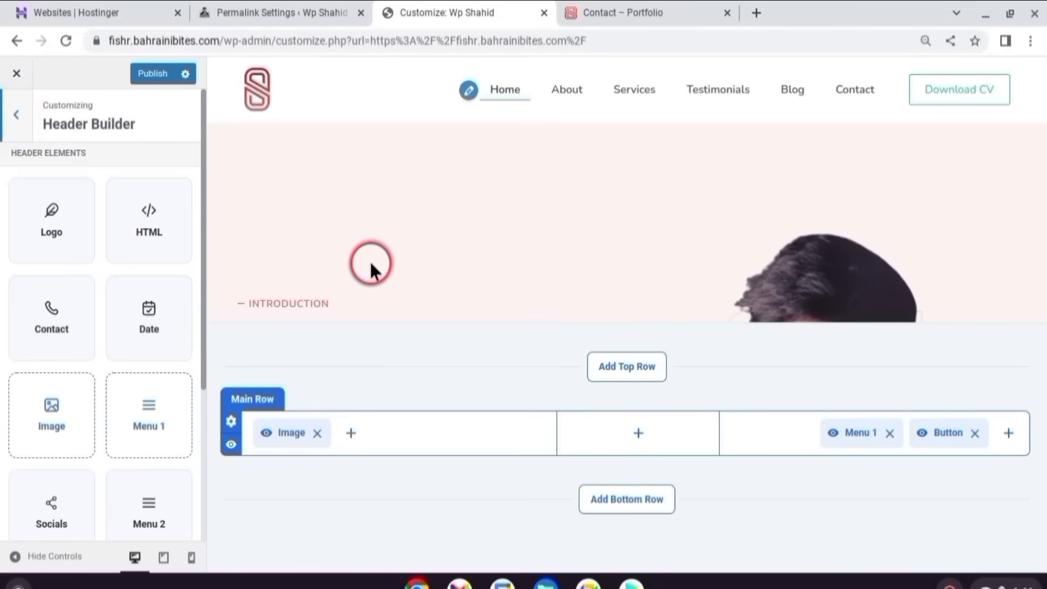
pyautogui.click(286, 434)
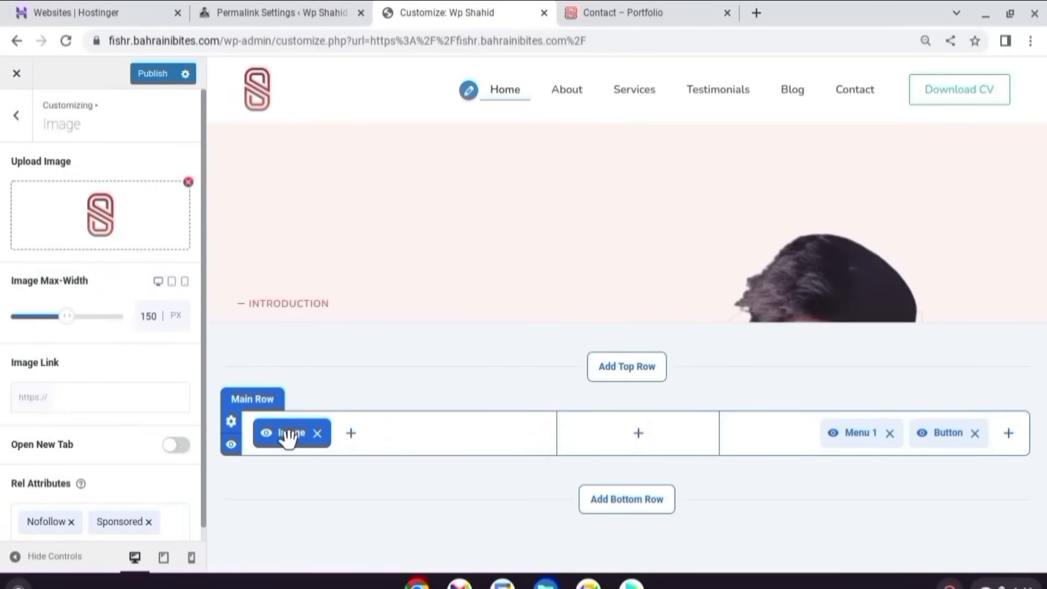
pyautogui.click(101, 205)
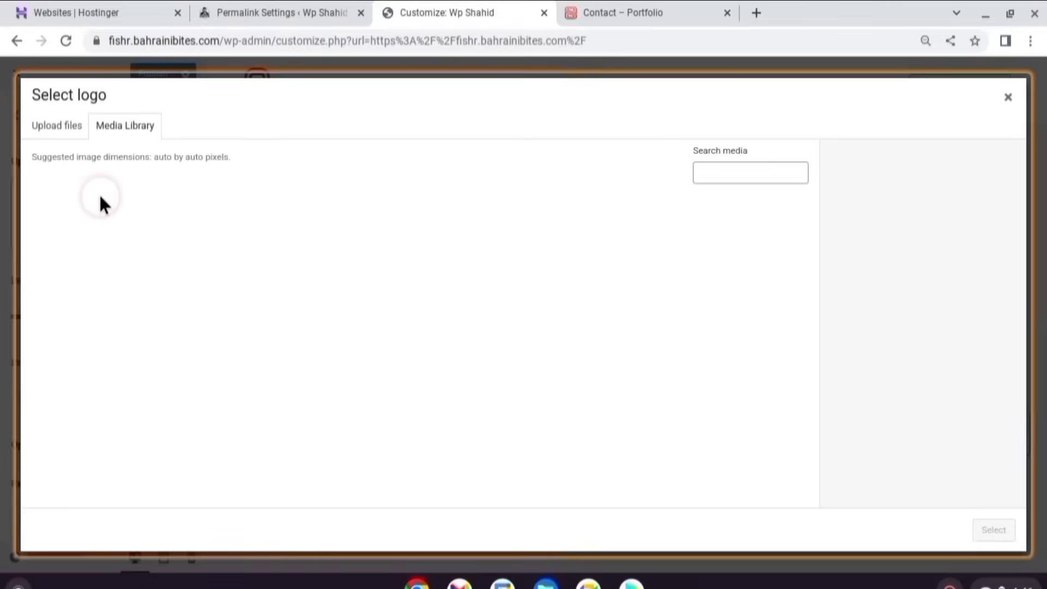
pyautogui.click(982, 530)
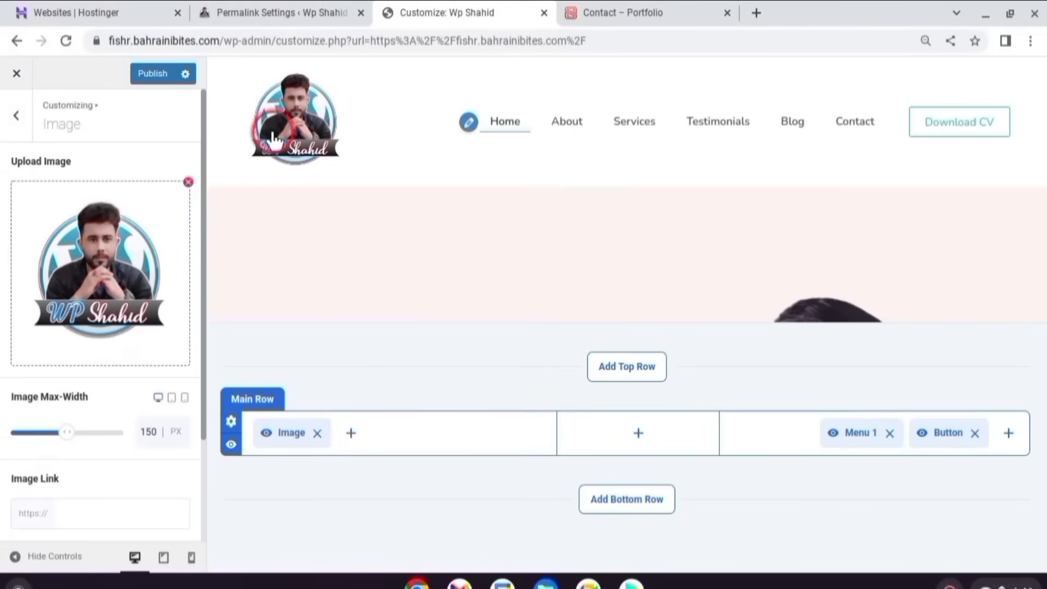
pyautogui.moveTo(76, 440); pyautogui.dragTo(41, 434)
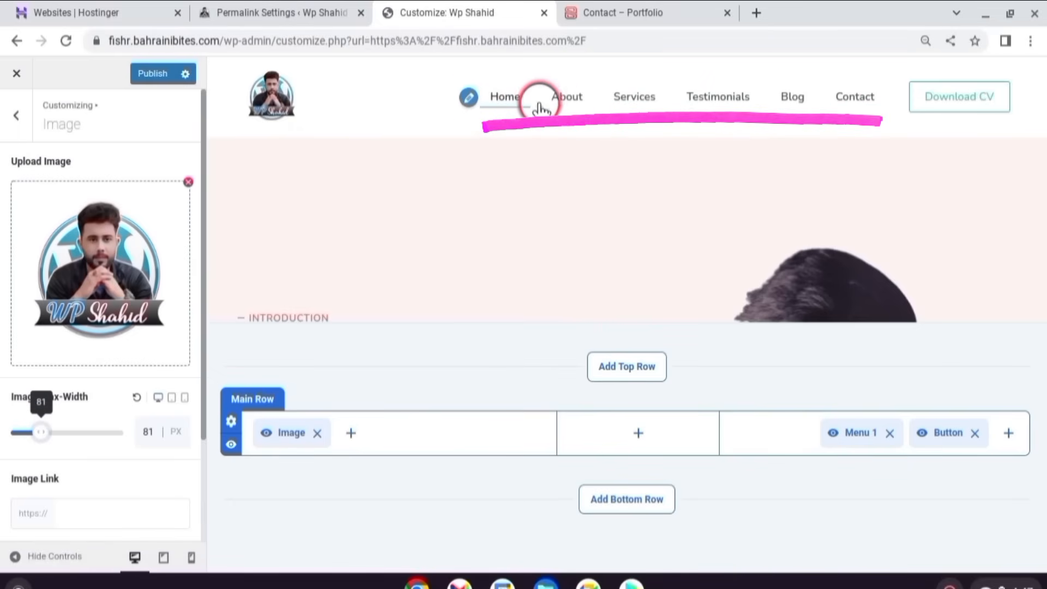
pyautogui.click(858, 435)
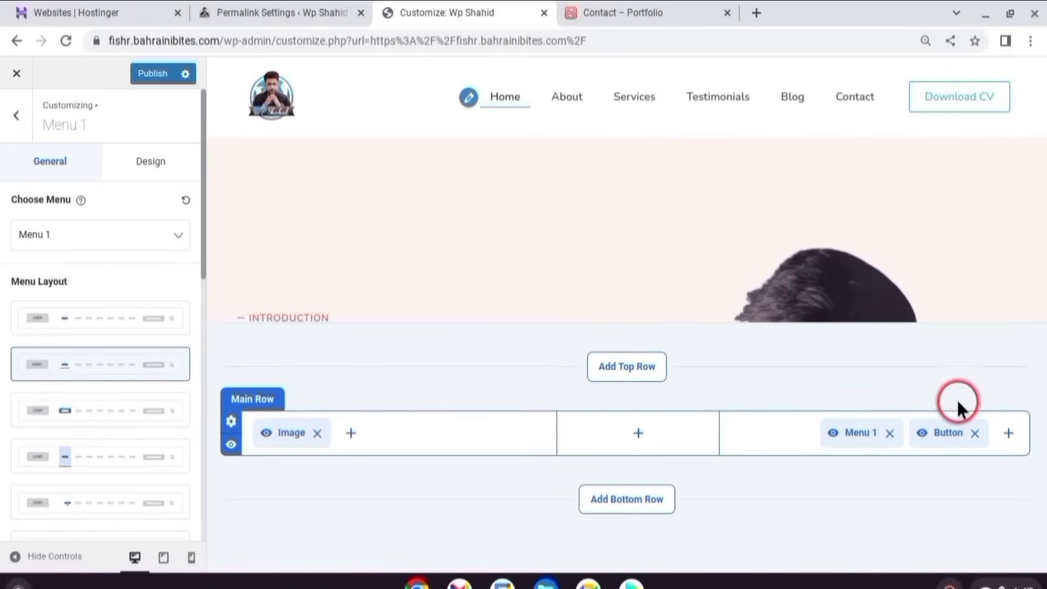
# - Change the header button label from 'Download CV' to 'My Experties'
pyautogui.click(934, 449)
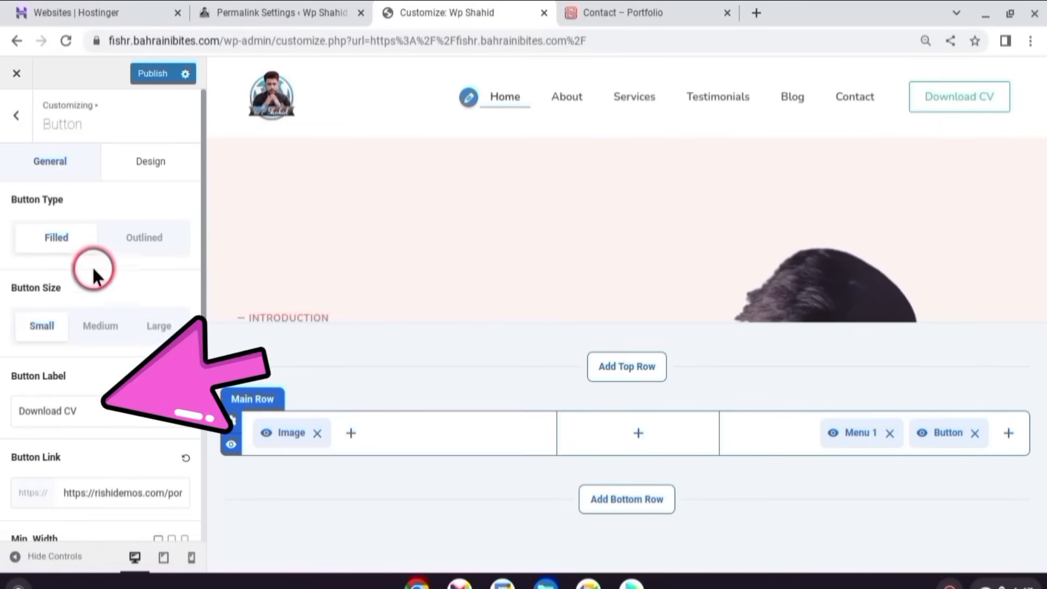
pyautogui.scroll(-1, 70, 437)
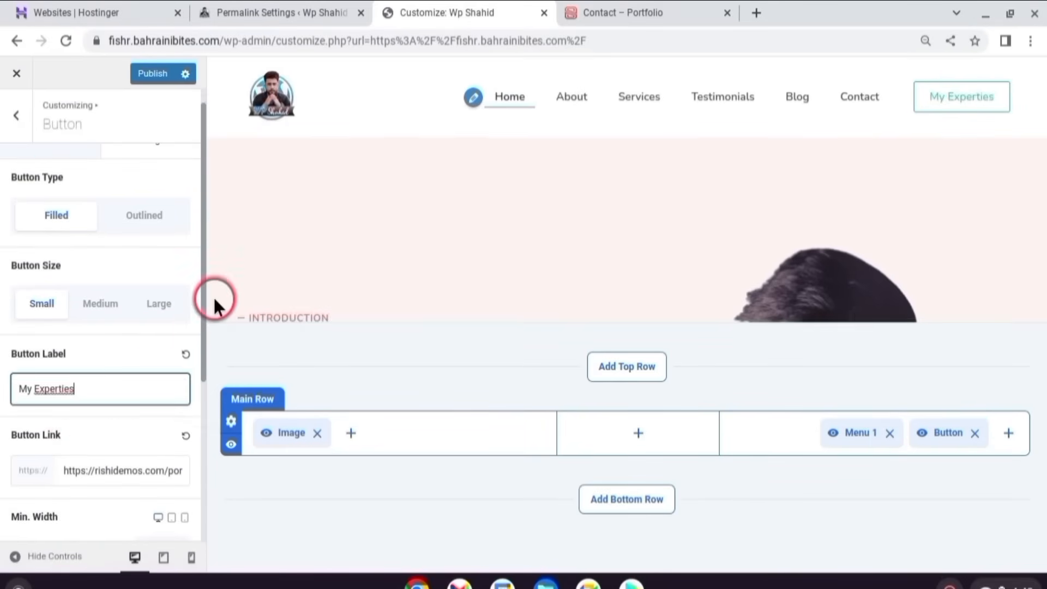
pyautogui.scroll(-2, 5, 372)
pyautogui.click(117, 412)
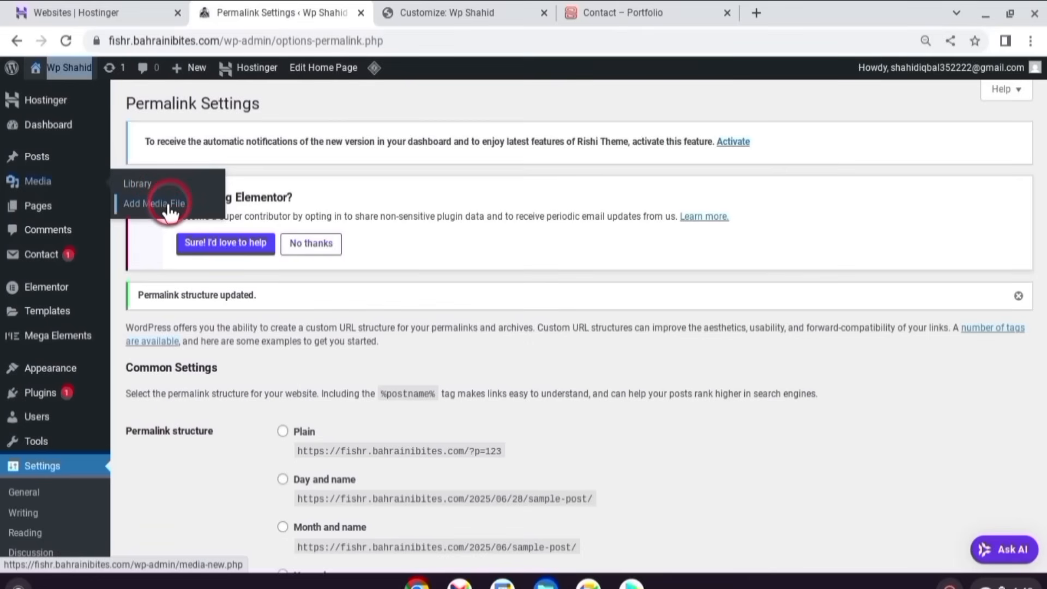
# - Copy the web address of the uploaded fake-CV-1.pdf from the Media Library
pyautogui.click(168, 204)
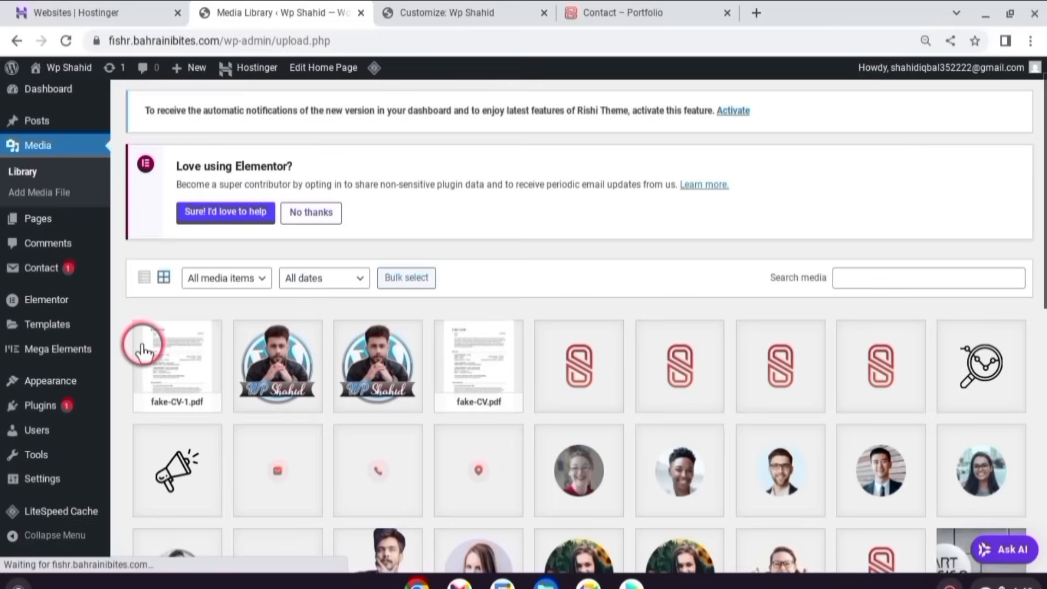
pyautogui.click(143, 349)
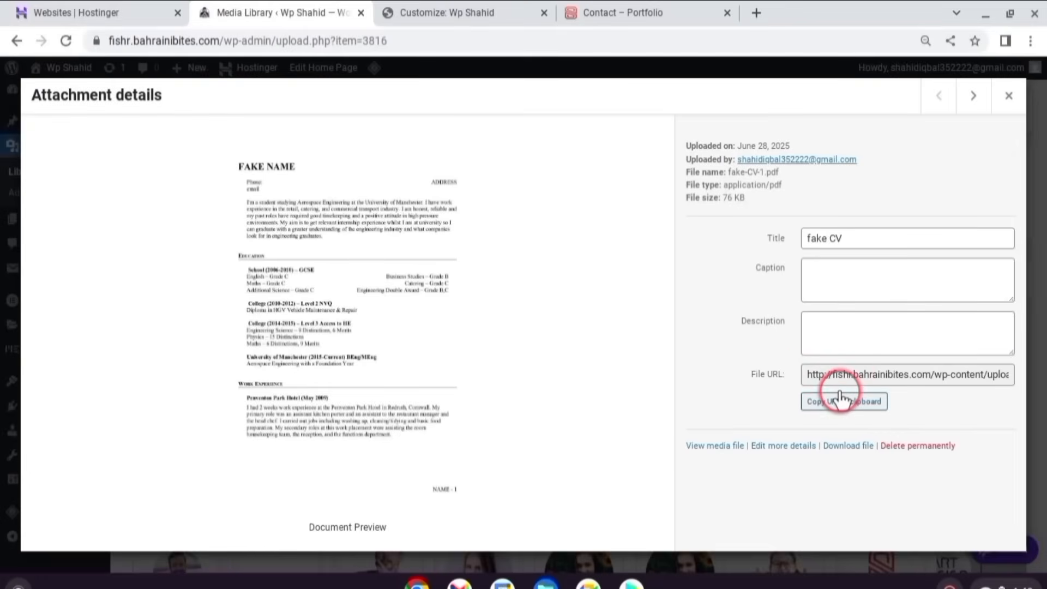
pyautogui.click(831, 405)
# - Set the header button link to the fake-CV-1.pdf address and publish the header changes
pyautogui.click(103, 412)
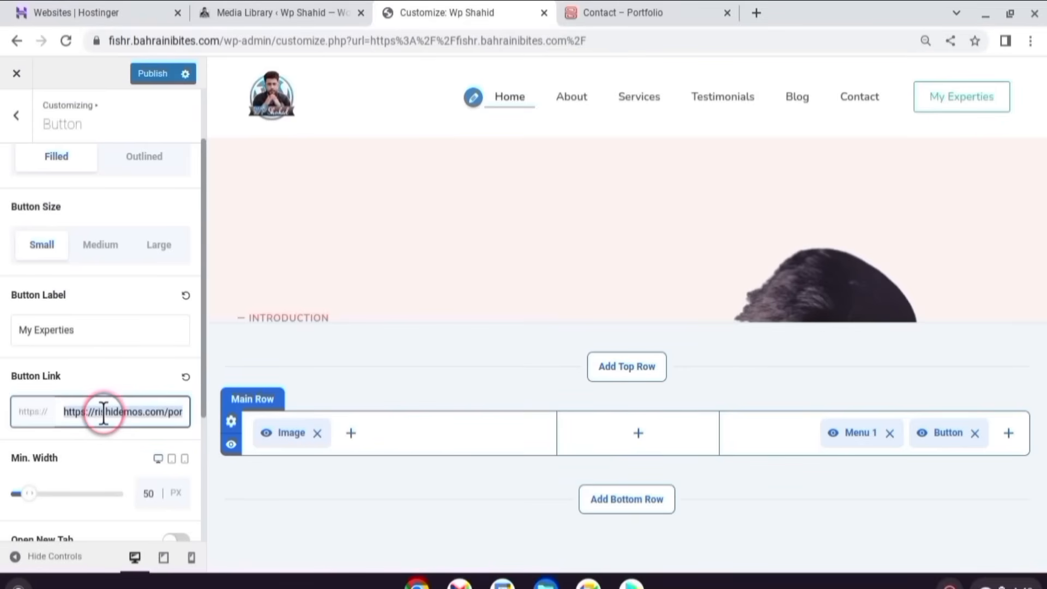
pyautogui.hotkey('ctrl', 'a')
pyautogui.press('BackSpace')
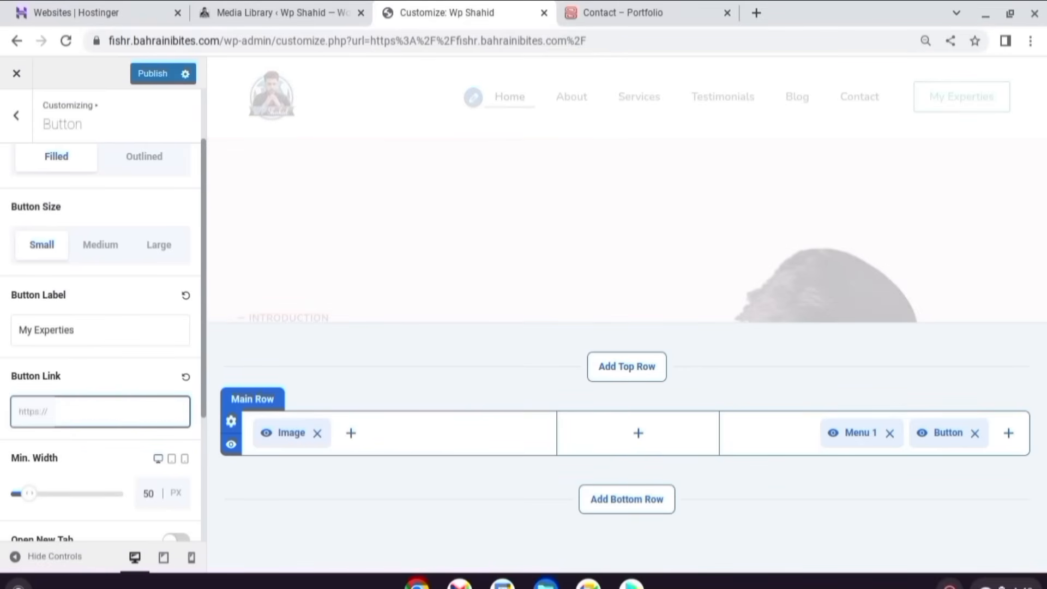
pyautogui.hotkey('ctrl', 'v')
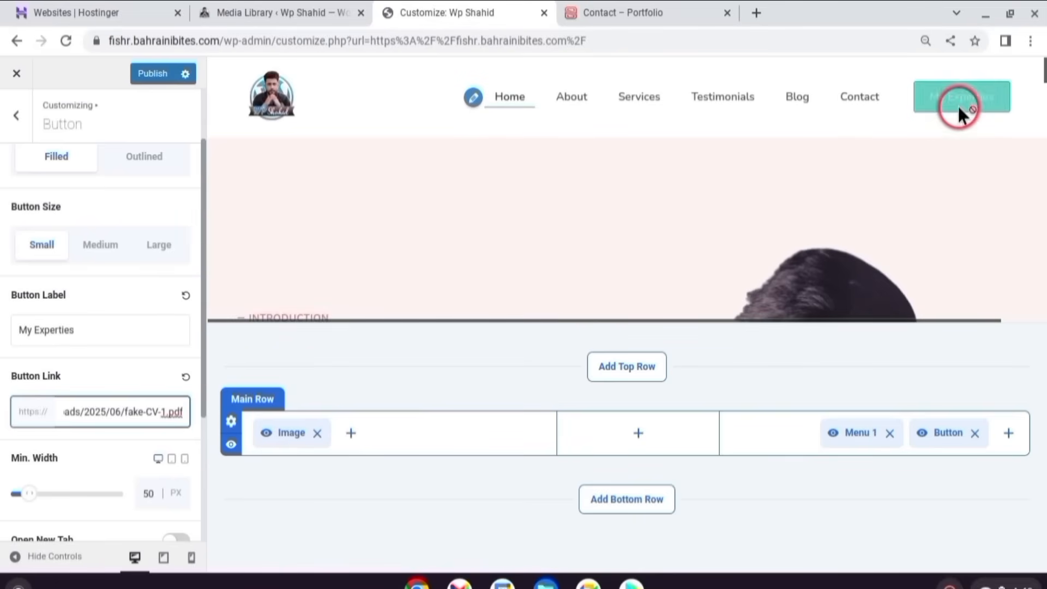
pyautogui.click(144, 76)
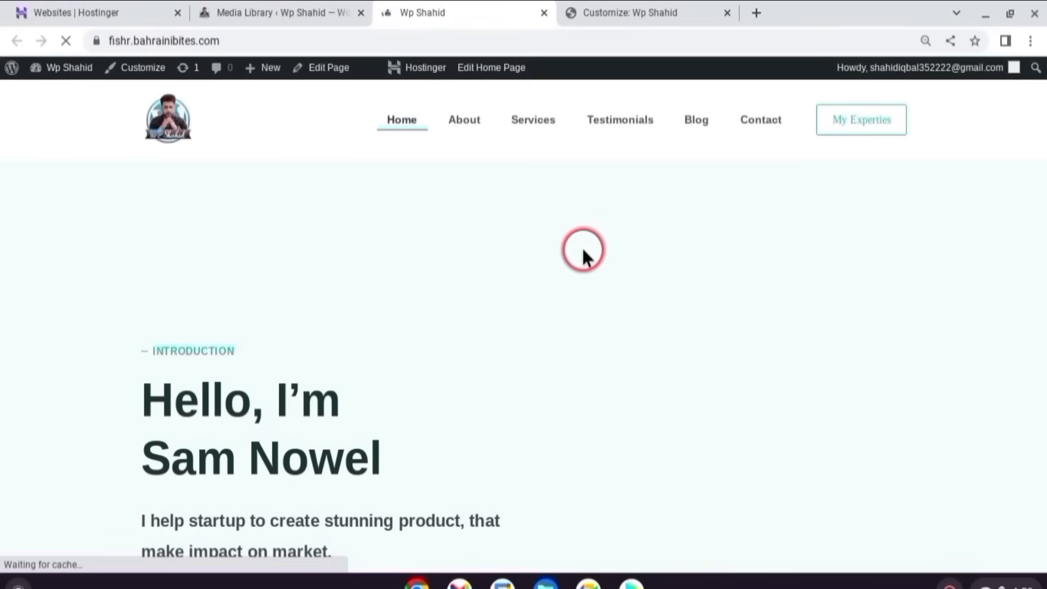
# - Check the 3-page CV PDF linked from My Experties, then return to the customizer's main menu
pyautogui.click(852, 131)
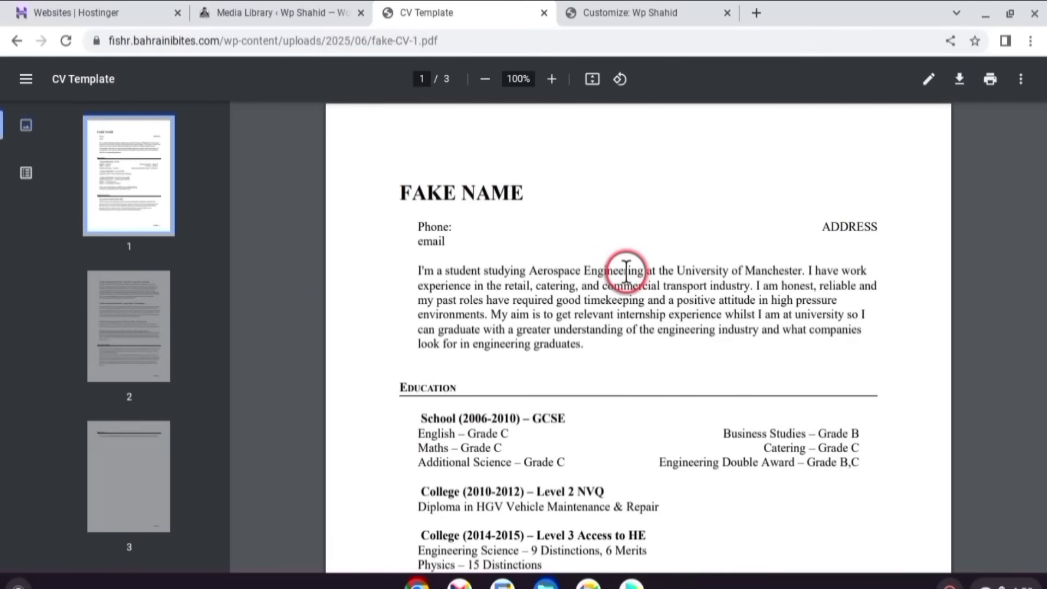
pyautogui.scroll(-6, 627, 273)
pyautogui.scroll(-8, 635, 279)
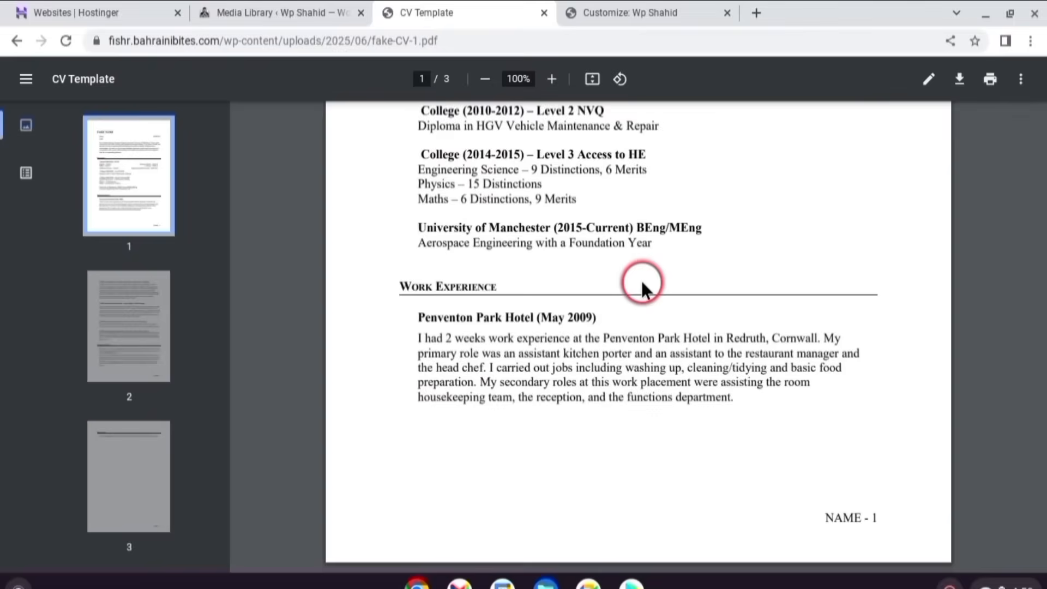
pyautogui.scroll(-7, 642, 283)
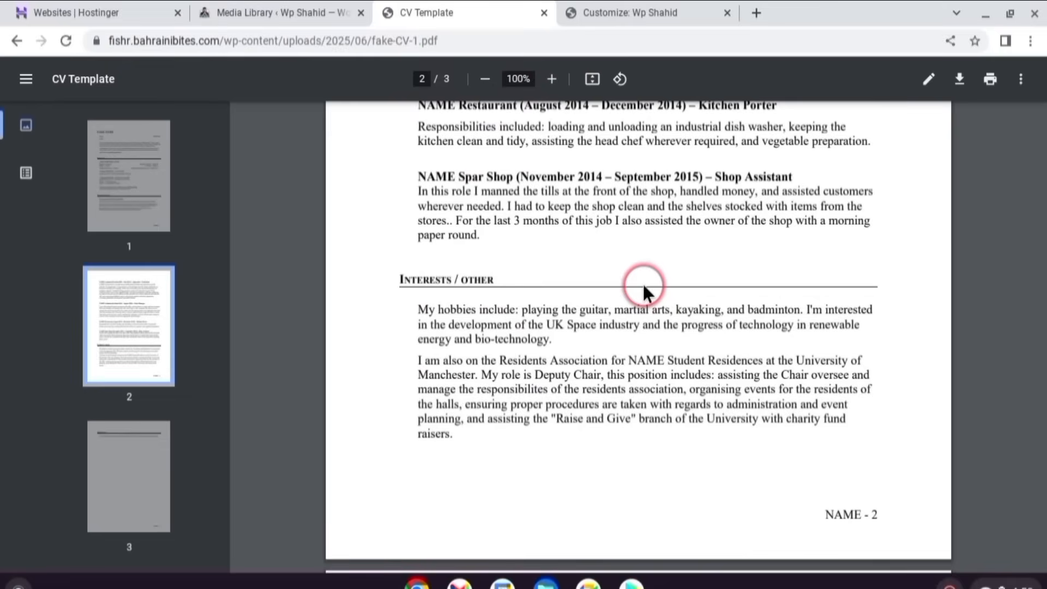
pyautogui.scroll(-7, 644, 284)
pyautogui.click(17, 40)
pyautogui.click(16, 114)
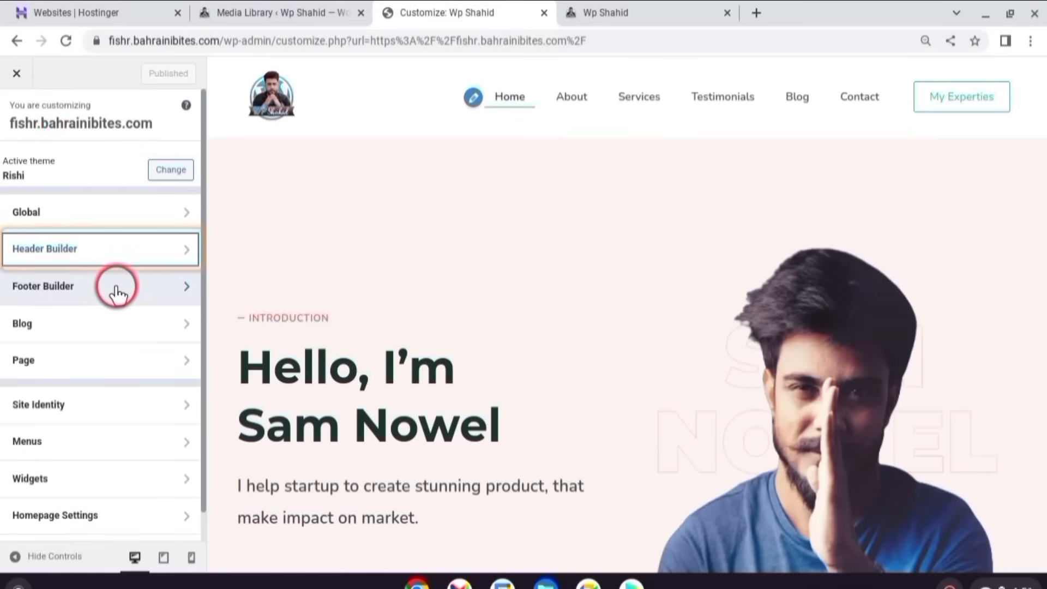
# - Return to the live Home page showing the Hello, I'm Sam Nowel hero and scroll through it
pyautogui.click(89, 298)
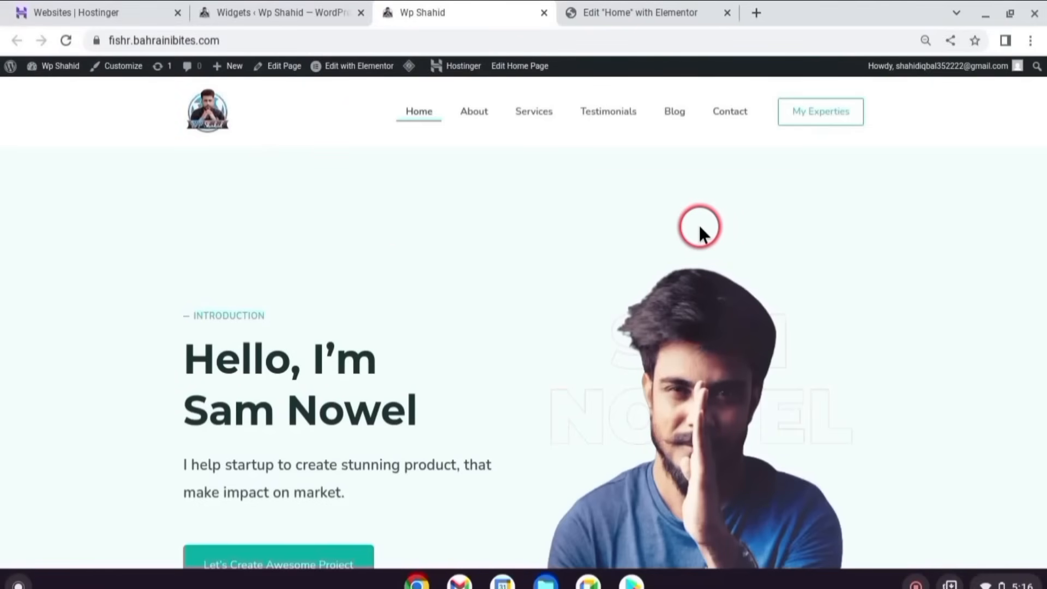
pyautogui.scroll(-1, 691, 234)
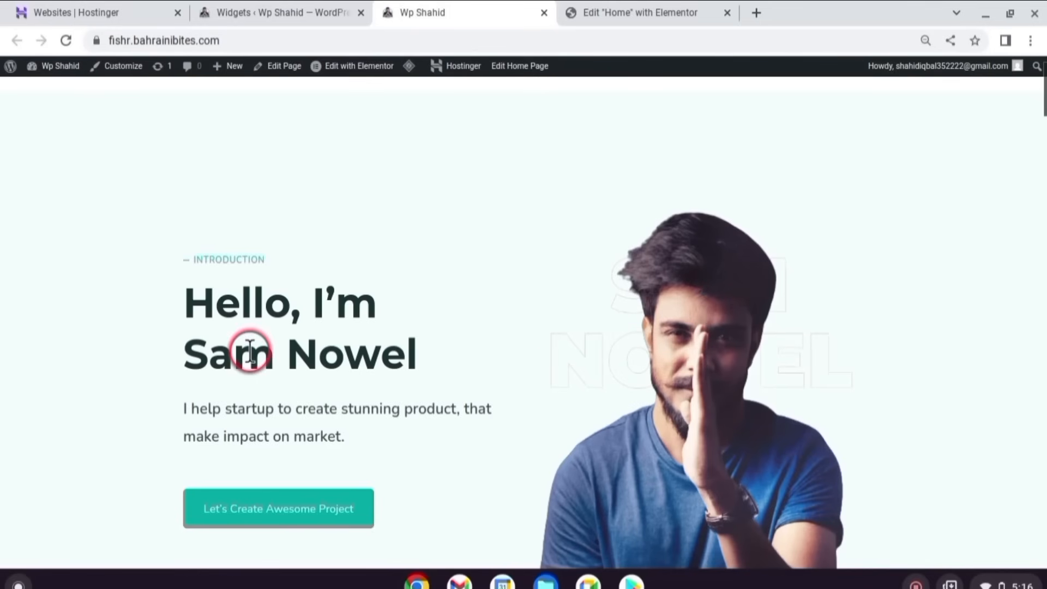
pyautogui.scroll(-2, 712, 375)
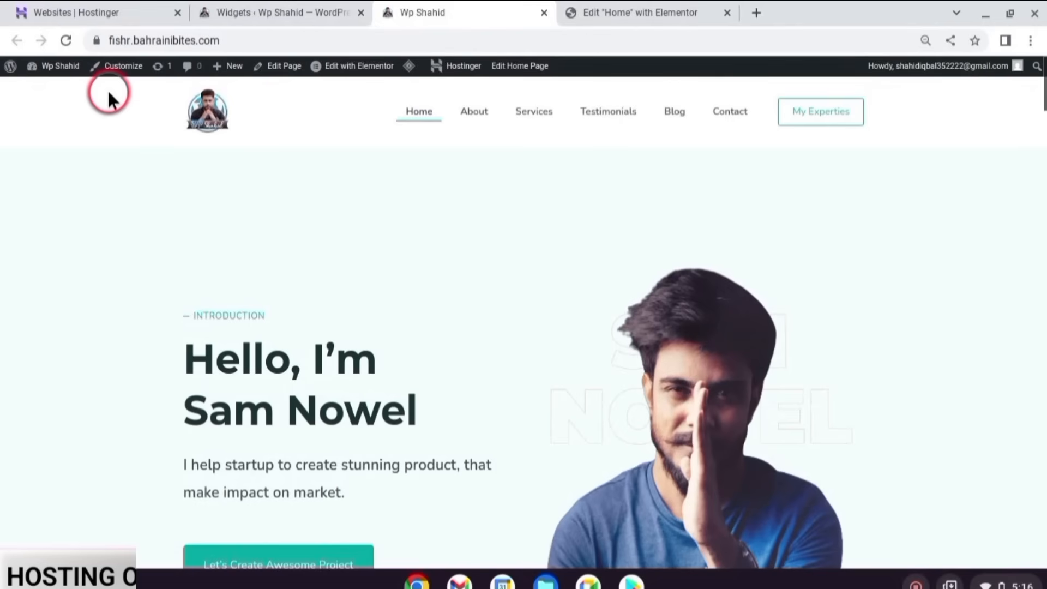
# - Open Home in Elementor and swap the hero image for the black-jacket, clasped-hands portrait from Media Library
pyautogui.moveTo(357, 67)
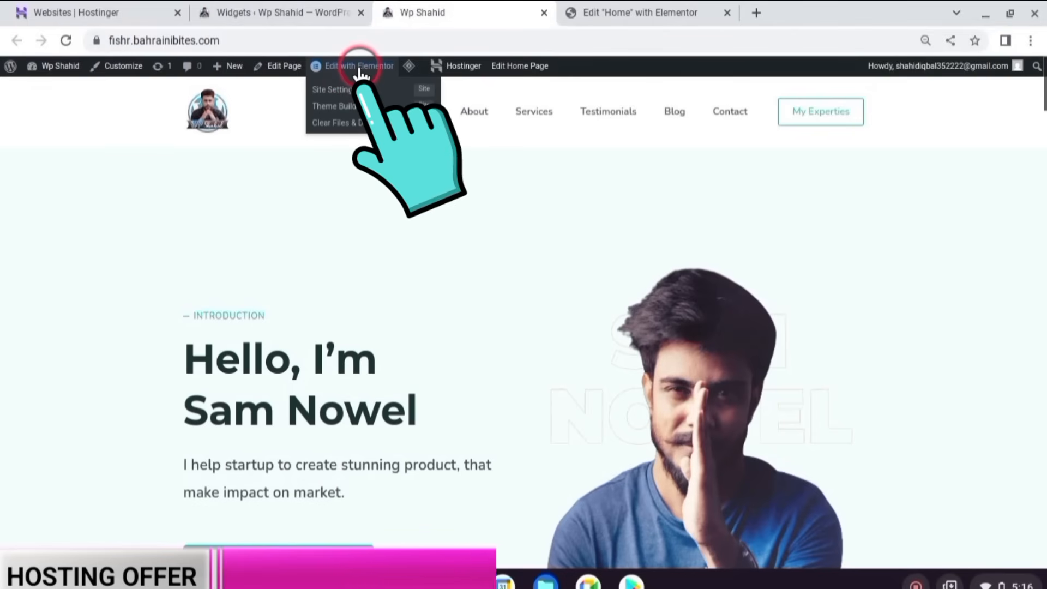
pyautogui.click(360, 67)
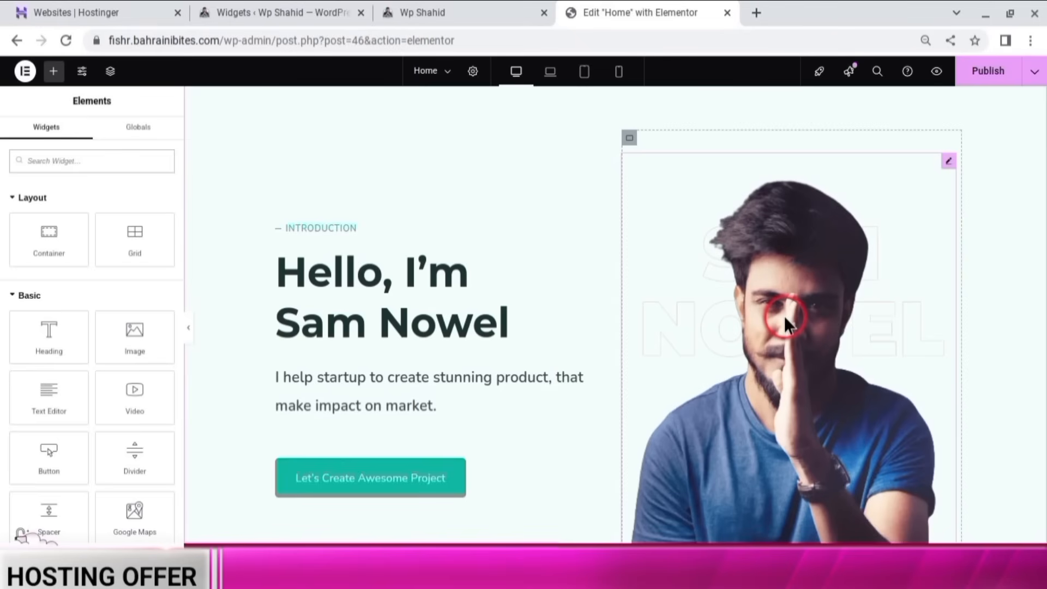
pyautogui.click(792, 253)
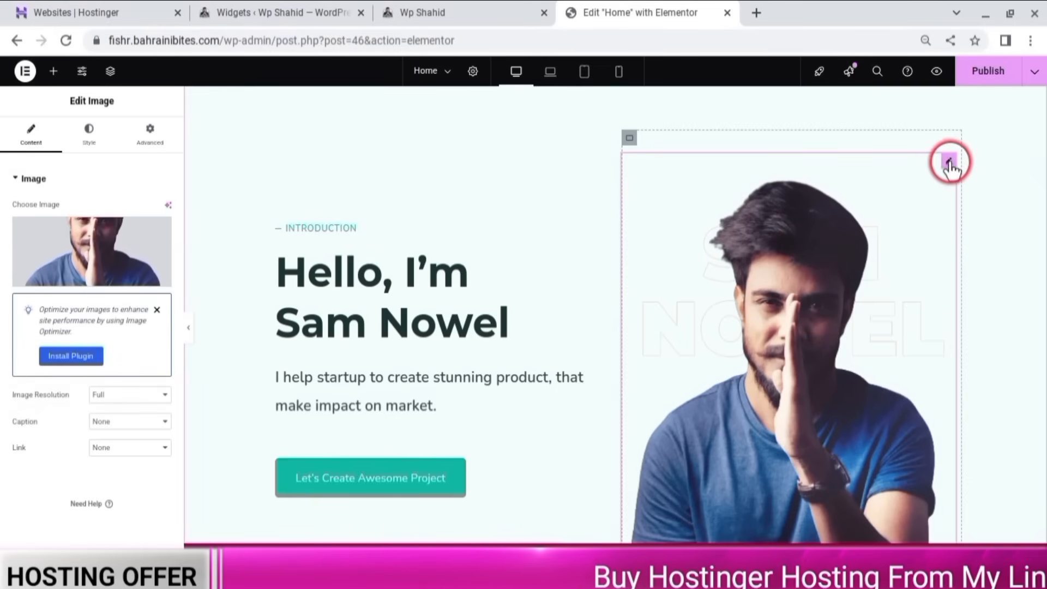
pyautogui.moveTo(84, 251)
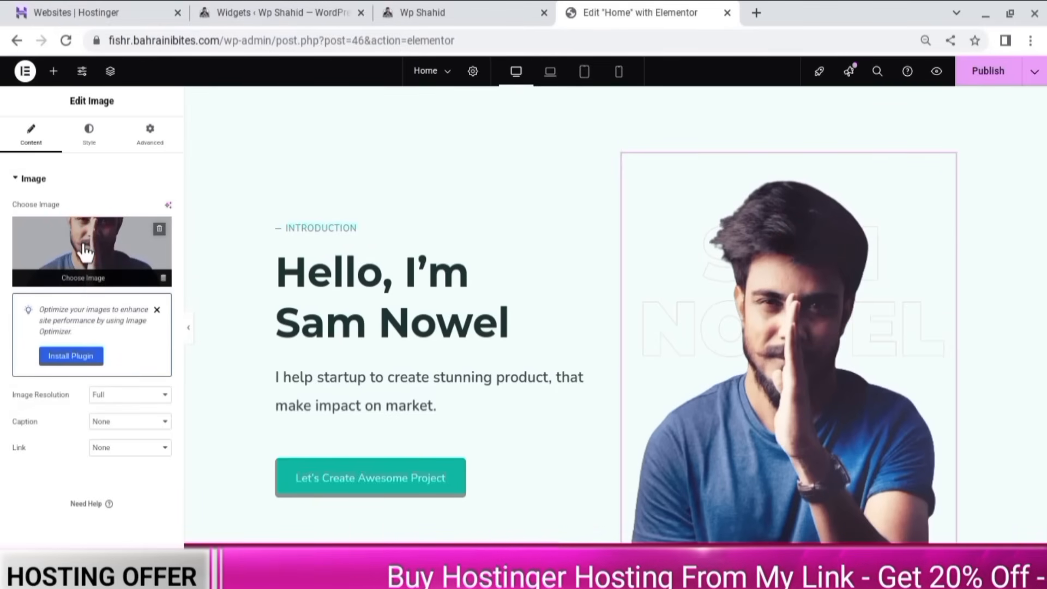
pyautogui.click(84, 251)
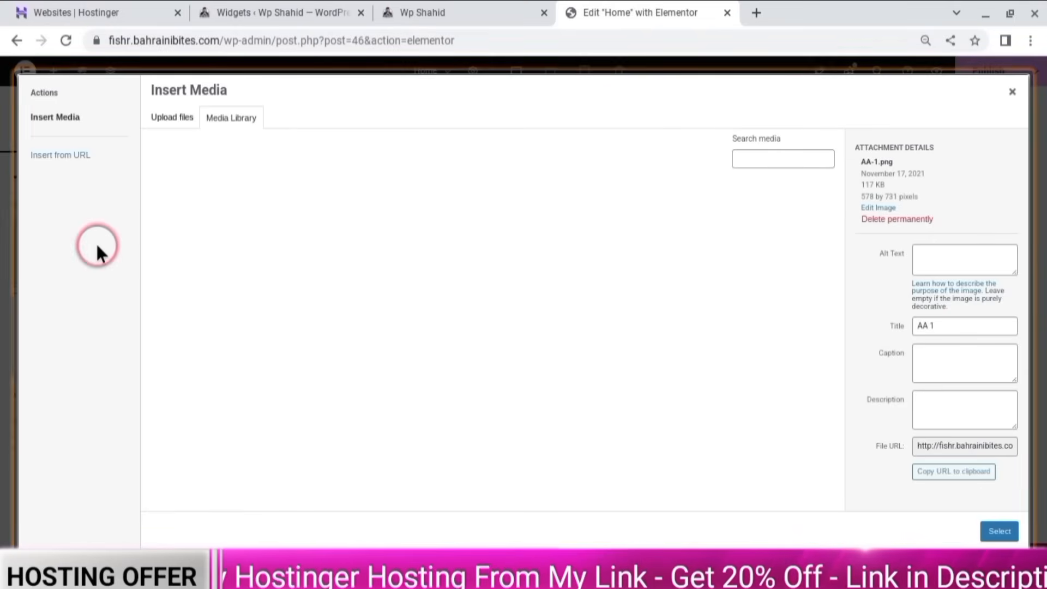
pyautogui.click(96, 241)
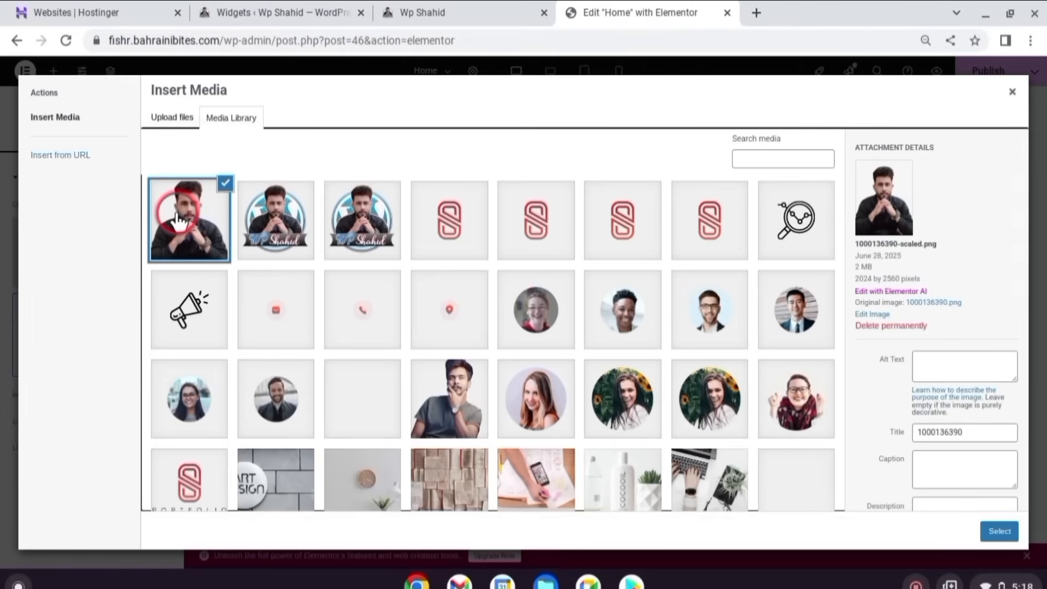
pyautogui.scroll(-2, 938, 382)
pyautogui.click(996, 531)
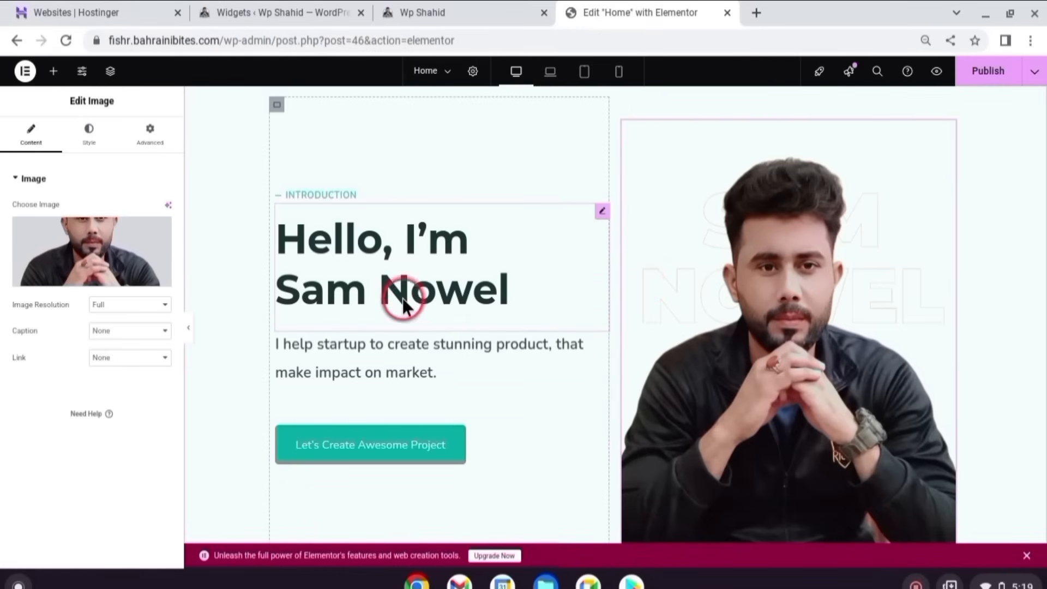
# - Change the hero heading and text to the owner's name with a WordPress developer & SEO expert tagline
pyautogui.click(581, 233)
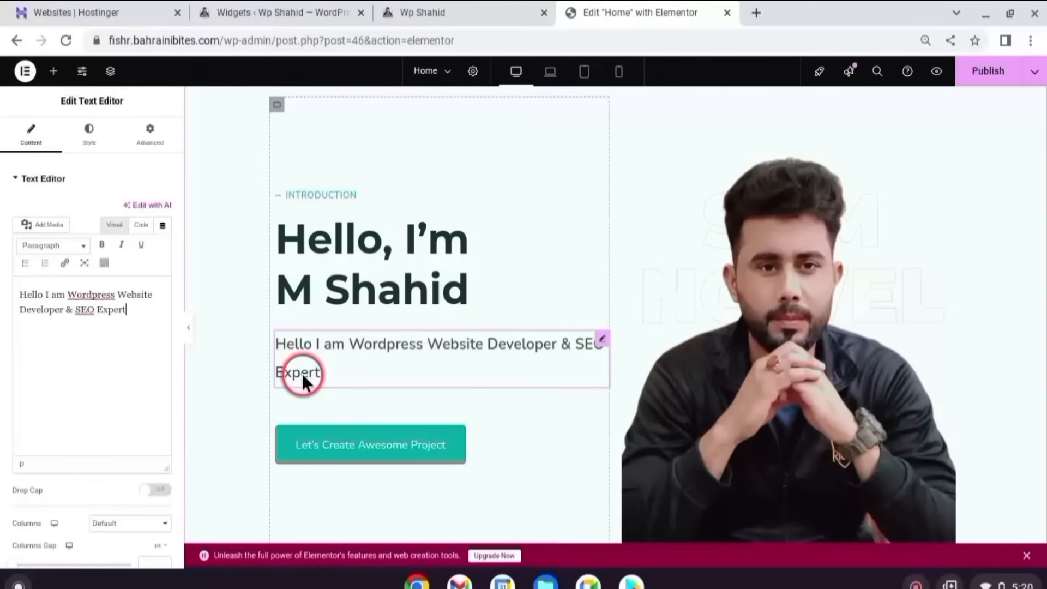
pyautogui.write('...')
pyautogui.scroll(-2, 353, 276)
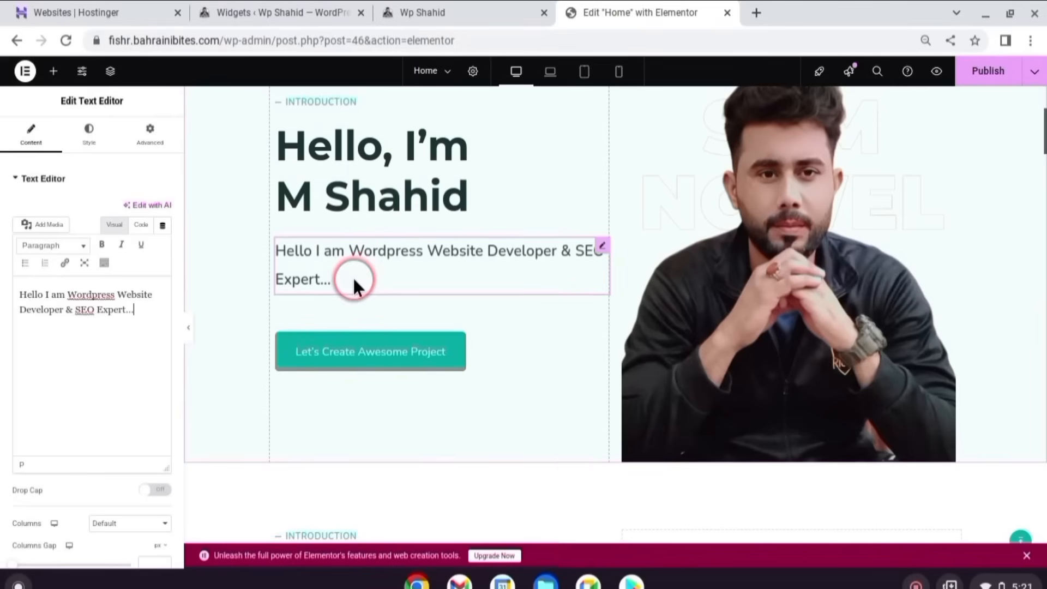
pyautogui.scroll(-1, 353, 276)
# - Relabel the hero button 'Work With Me' and link it to the services page URL
pyautogui.click(453, 327)
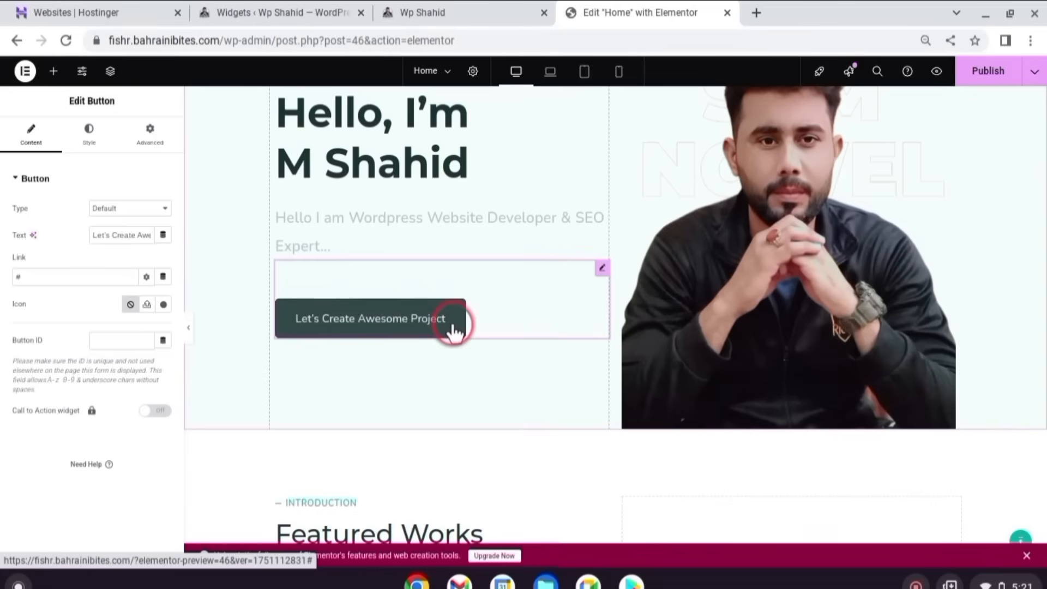
pyautogui.click(102, 238)
pyautogui.moveTo(101, 238); pyautogui.dragTo(162, 235)
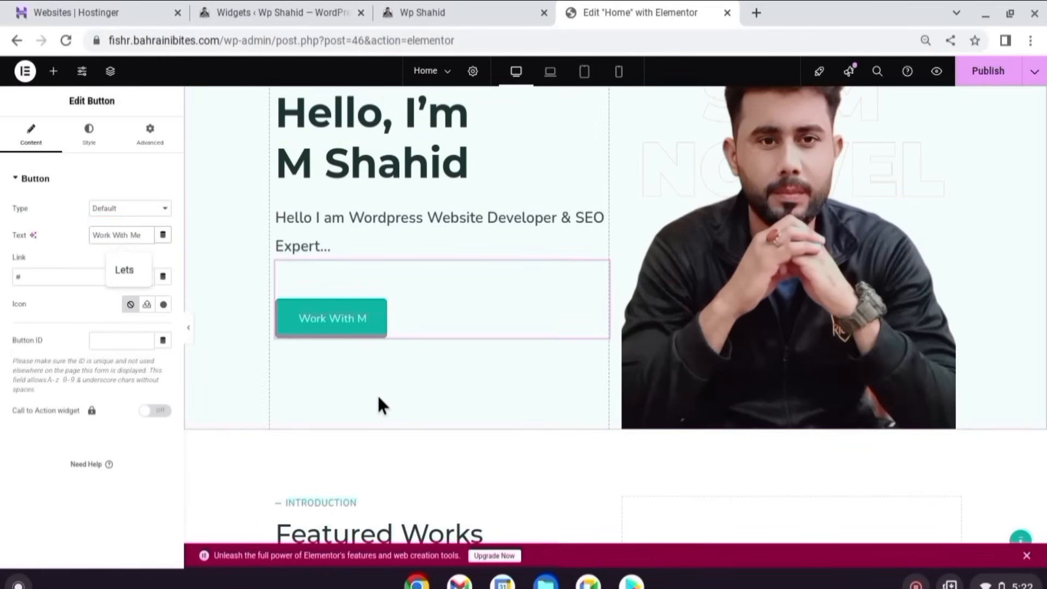
pyautogui.click(67, 273)
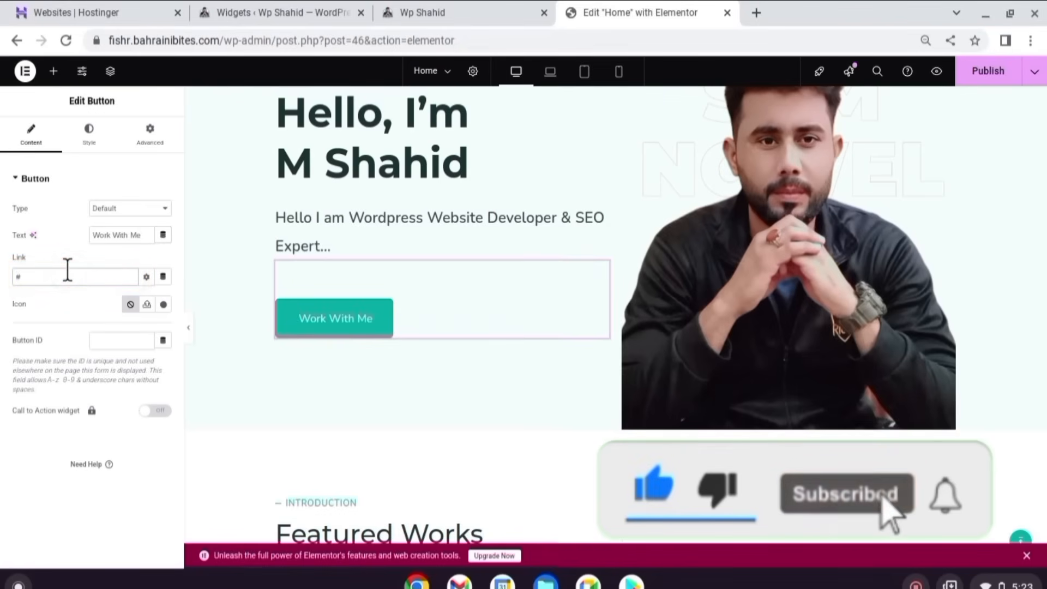
pyautogui.hotkey('ctrl', 'v')
pyautogui.click(334, 328)
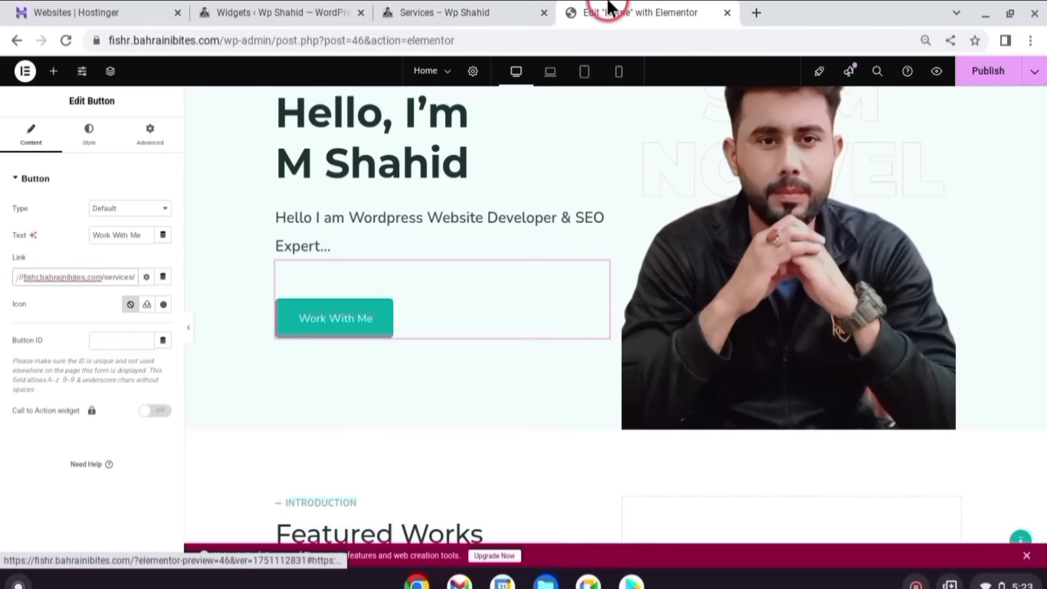
pyautogui.click(501, 17)
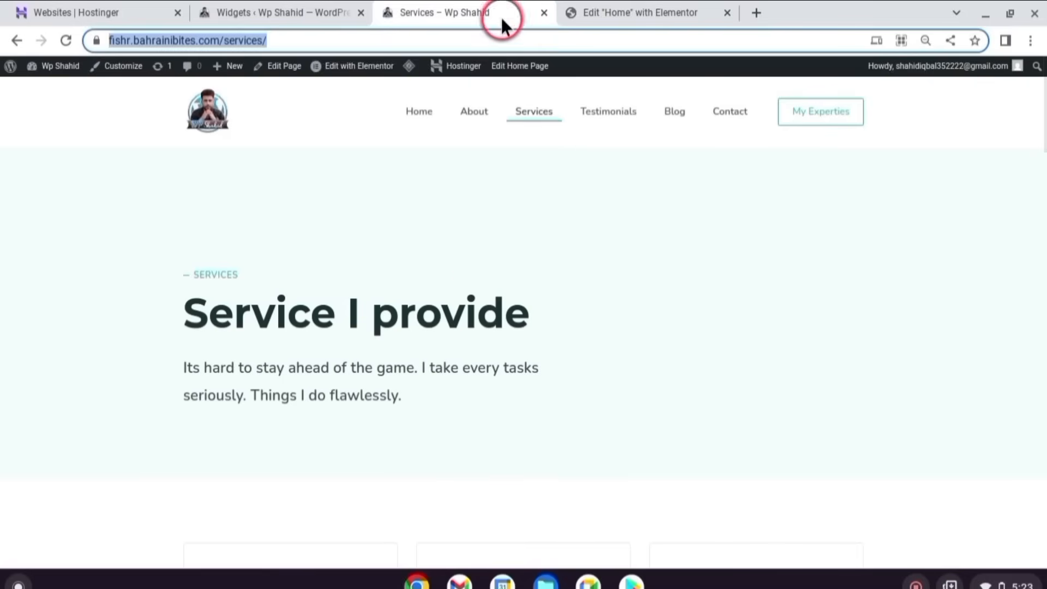
pyautogui.click(619, 6)
pyautogui.scroll(4, 585, 231)
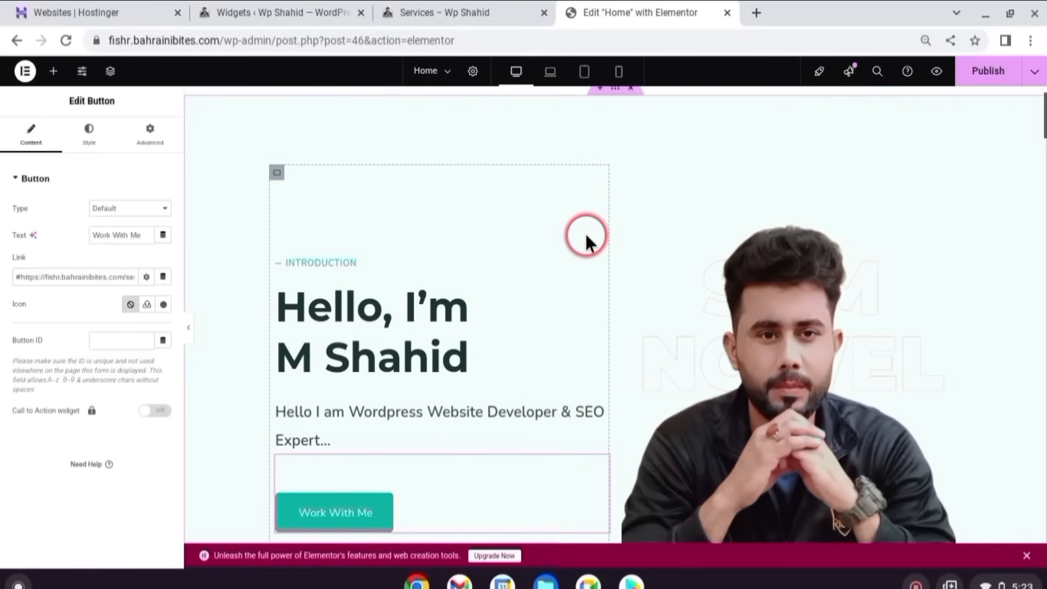
# - Give the Thinkbox card a WordPress Development image, 'Make SEO Friendly Website' and 'Wordpress Developer'
pyautogui.scroll(-10, 585, 231)
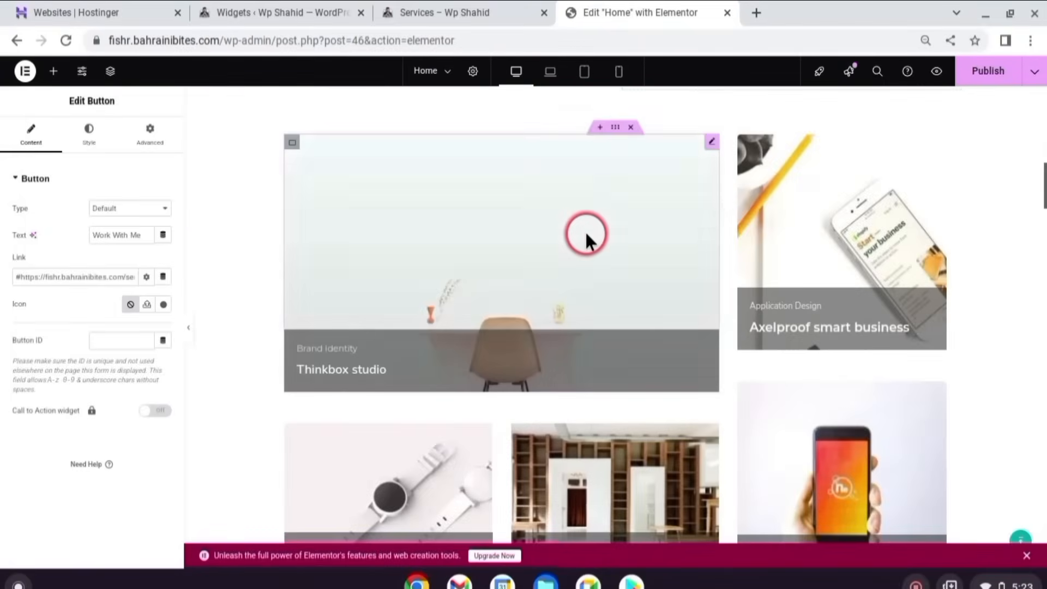
pyautogui.scroll(3, 584, 230)
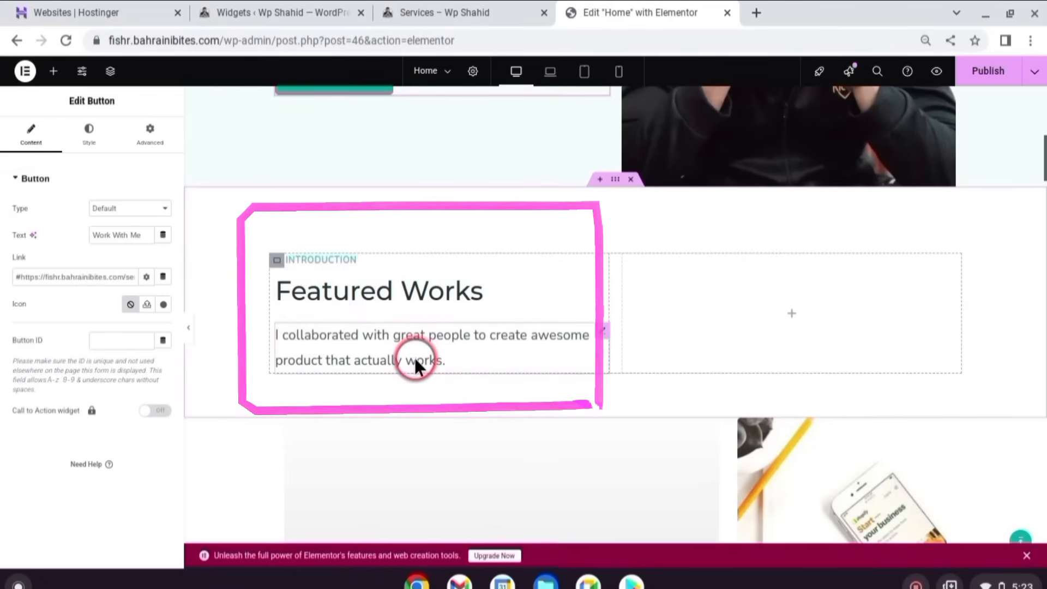
pyautogui.scroll(-1, 480, 360)
pyautogui.scroll(-4, 479, 351)
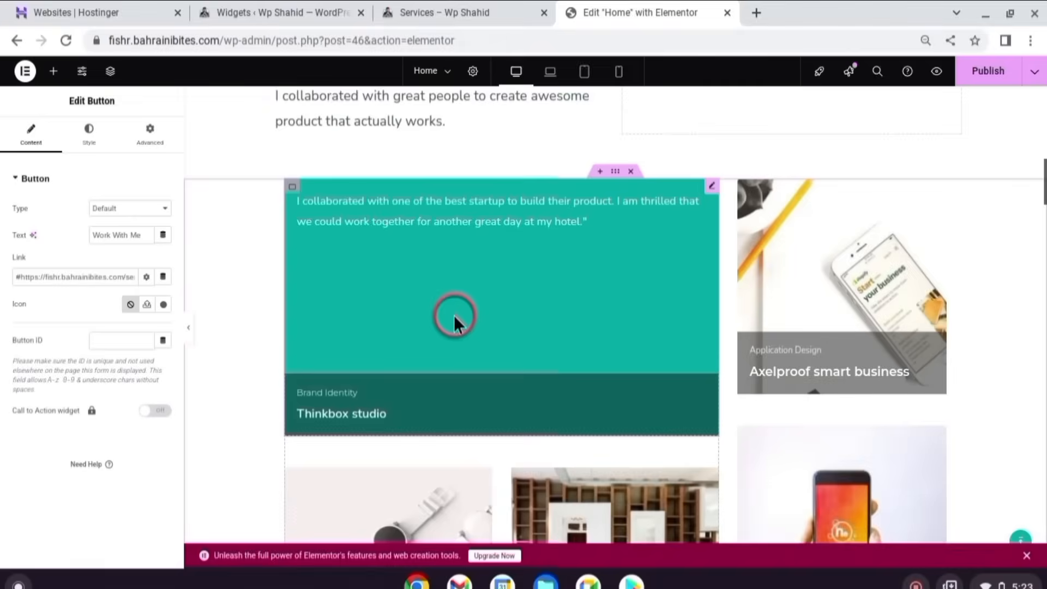
pyautogui.scroll(-3, 453, 322)
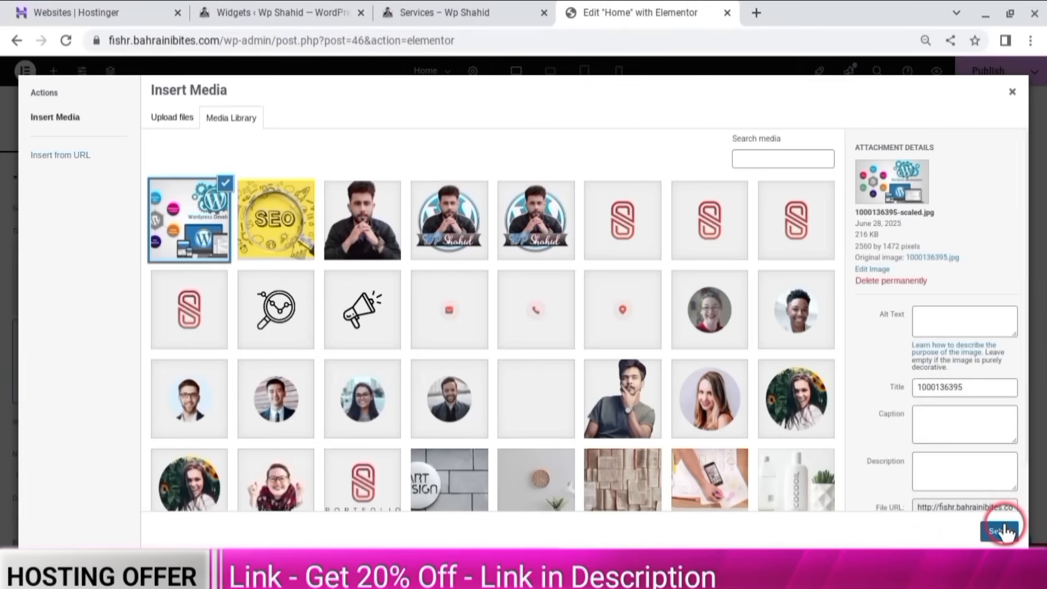
pyautogui.click(1002, 526)
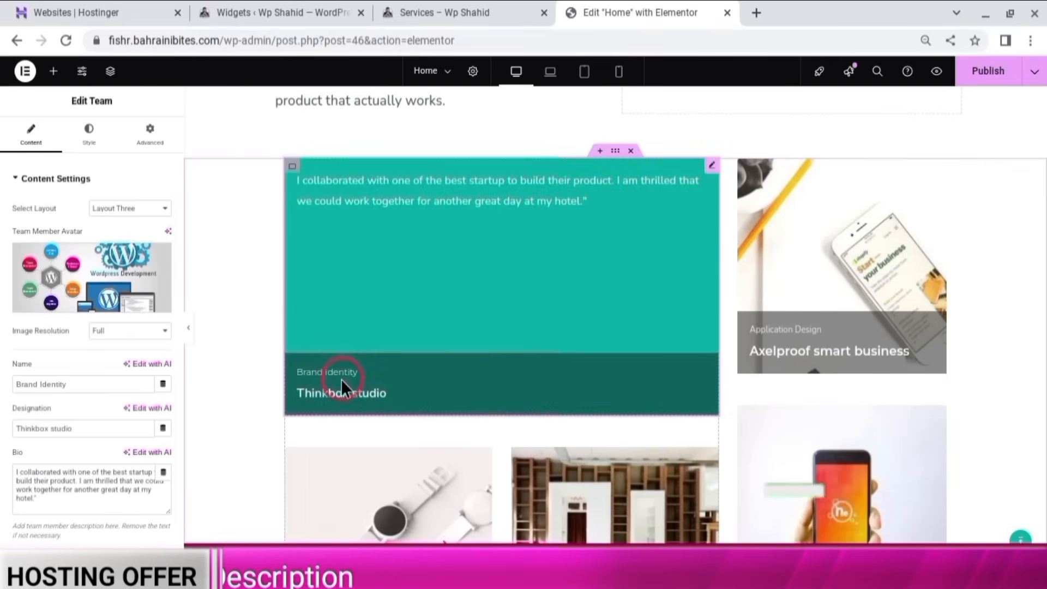
pyautogui.click(72, 383)
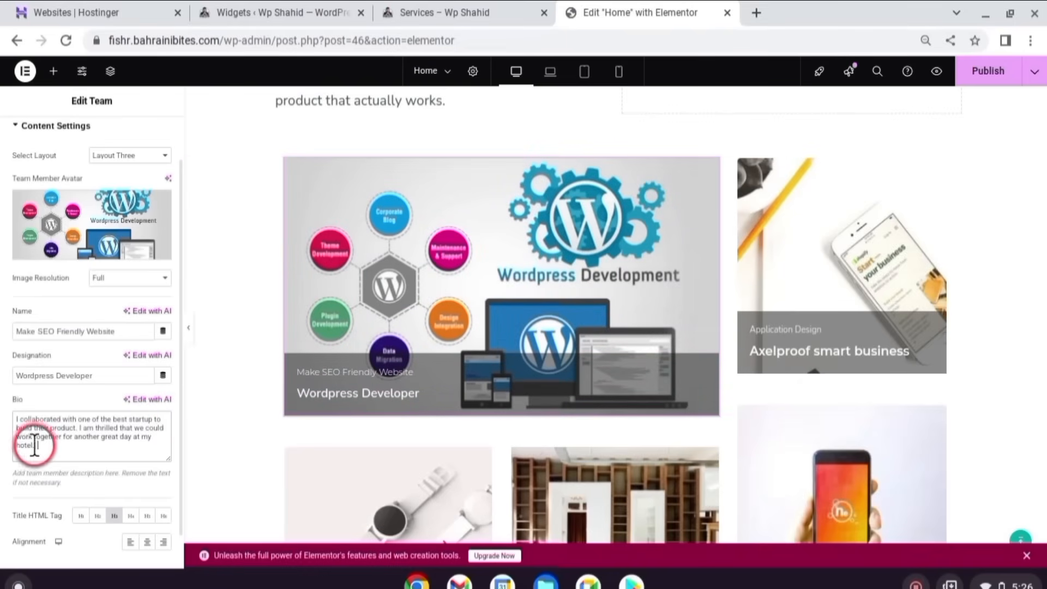
pyautogui.click(82, 445)
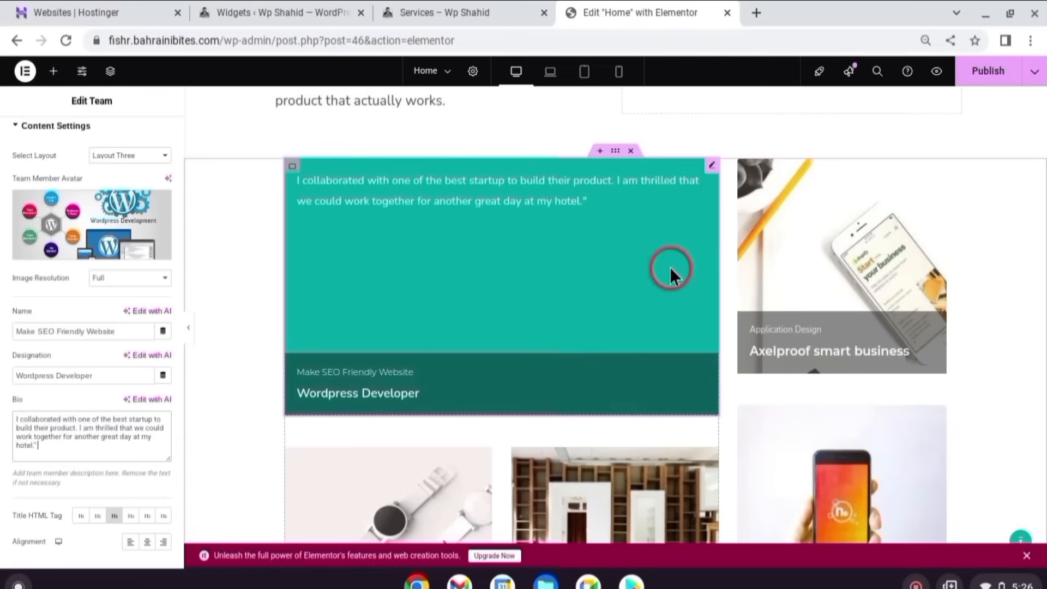
# - Replace the Axelproof card's avatar with an SEO image
pyautogui.scroll(-3, 835, 265)
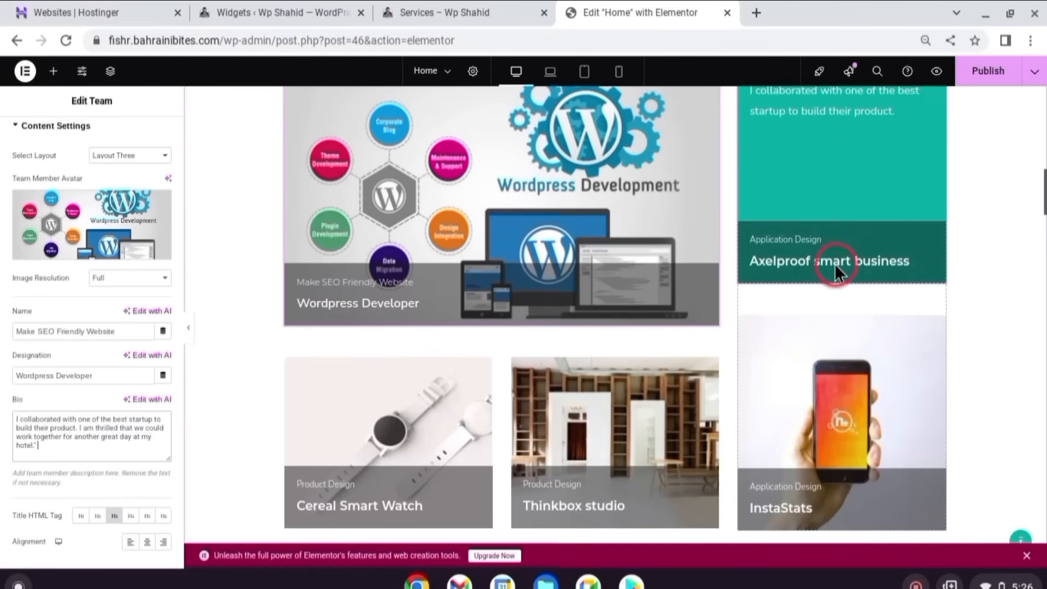
pyautogui.scroll(2, 835, 263)
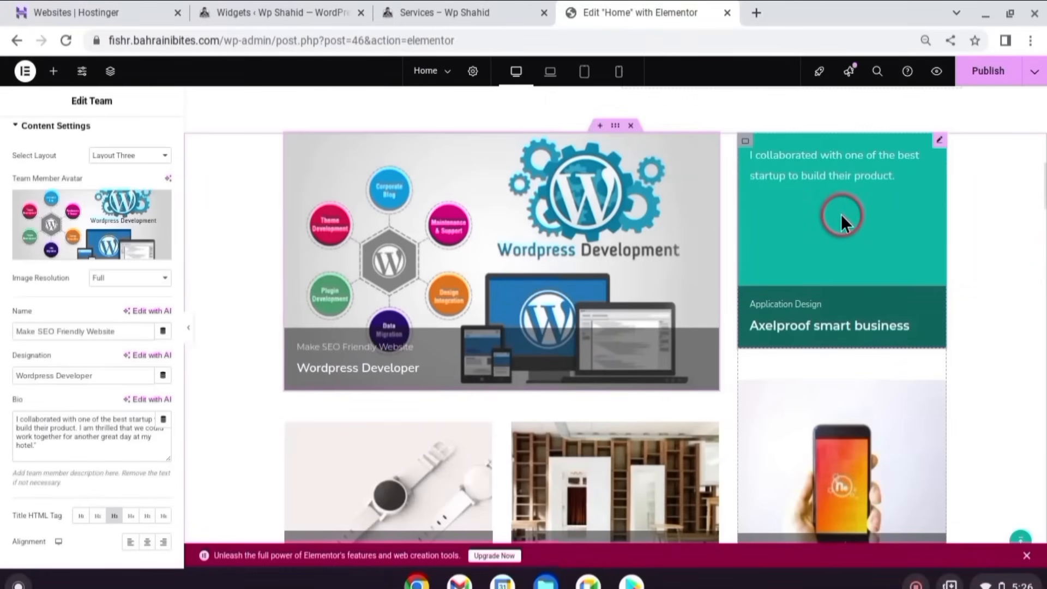
pyautogui.click(841, 215)
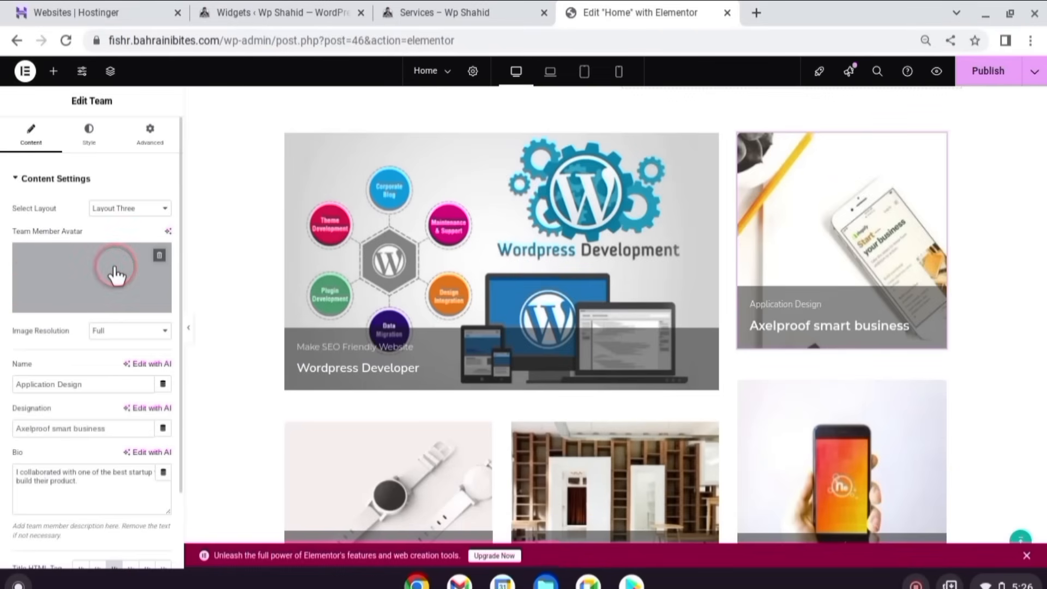
pyautogui.scroll(-10, 722, 230)
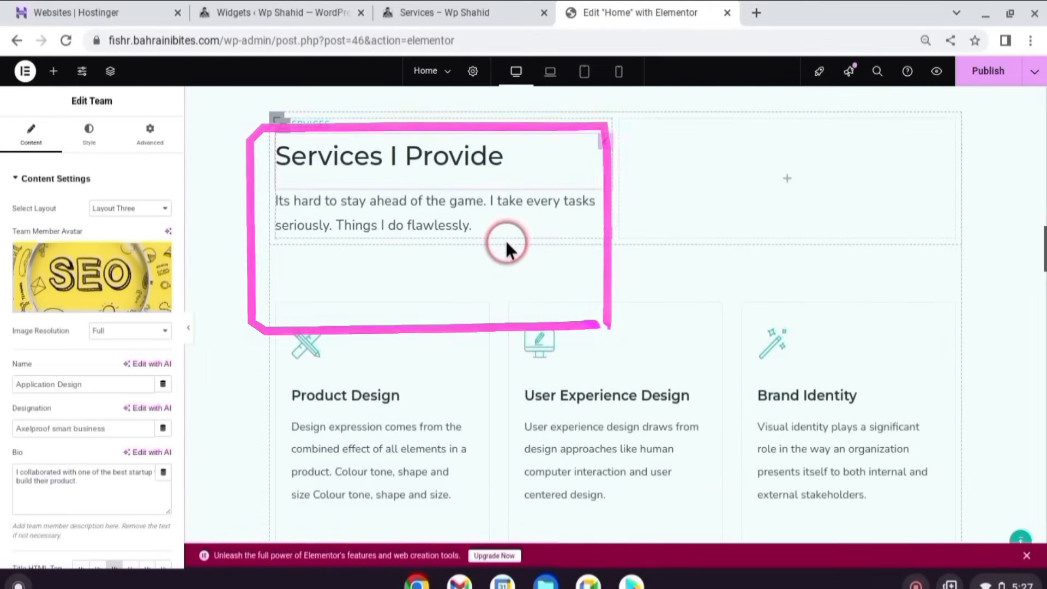
# - Replace the Product Design card's icon with the WordPress icon, found by filtering 'wordp'
pyautogui.click(483, 161)
pyautogui.scroll(-1, 483, 161)
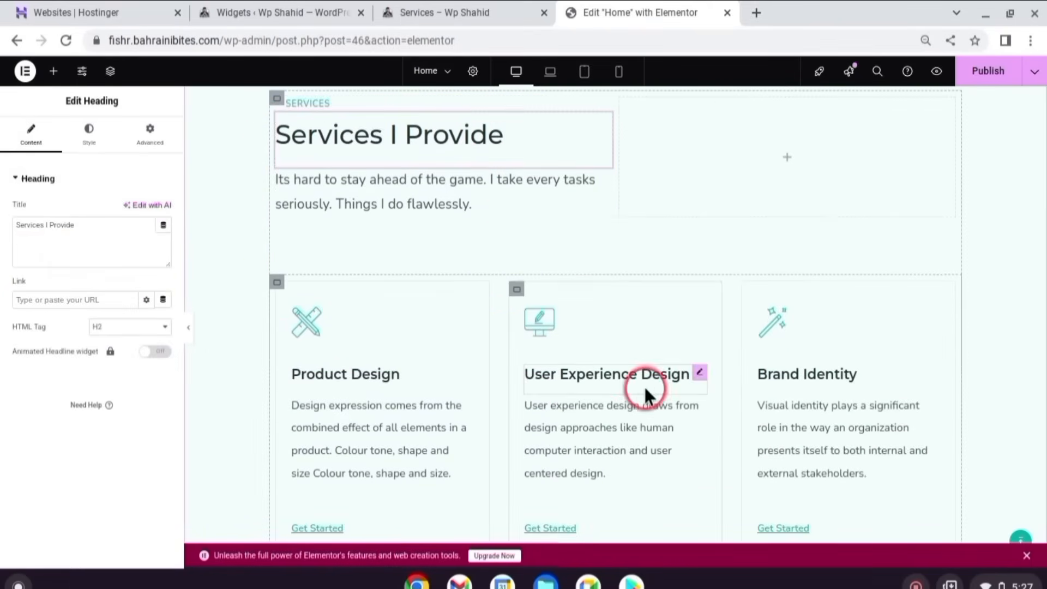
pyautogui.click(300, 313)
pyautogui.click(91, 238)
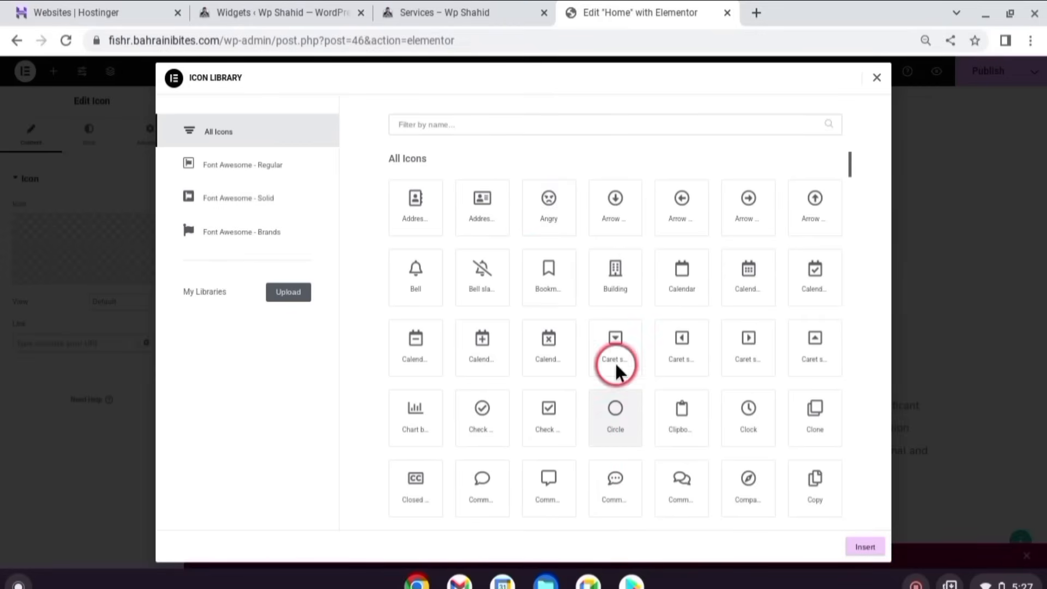
pyautogui.click(512, 129)
pyautogui.write('wordp')
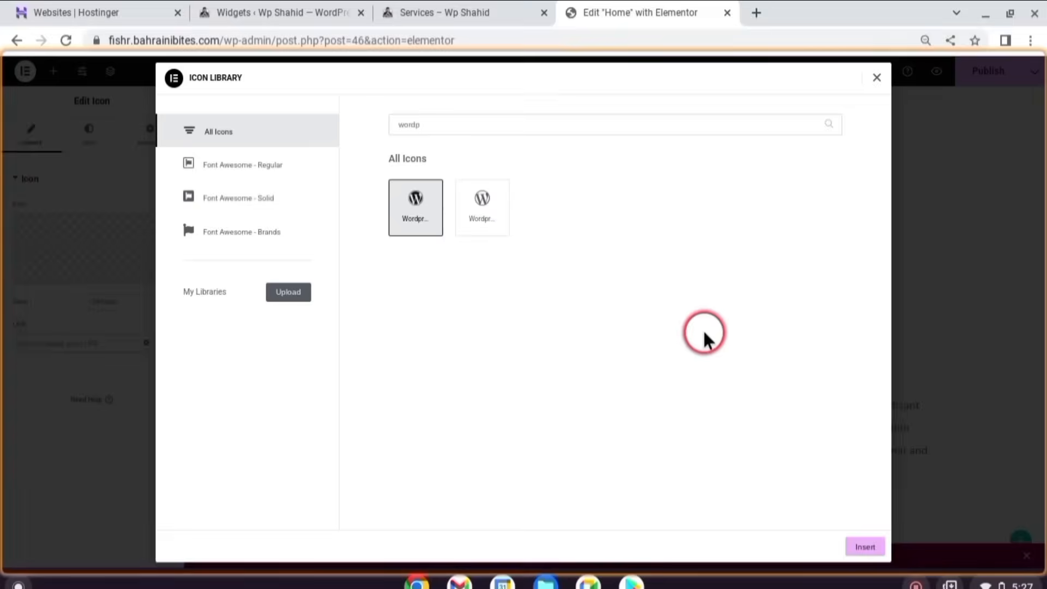
pyautogui.click(868, 548)
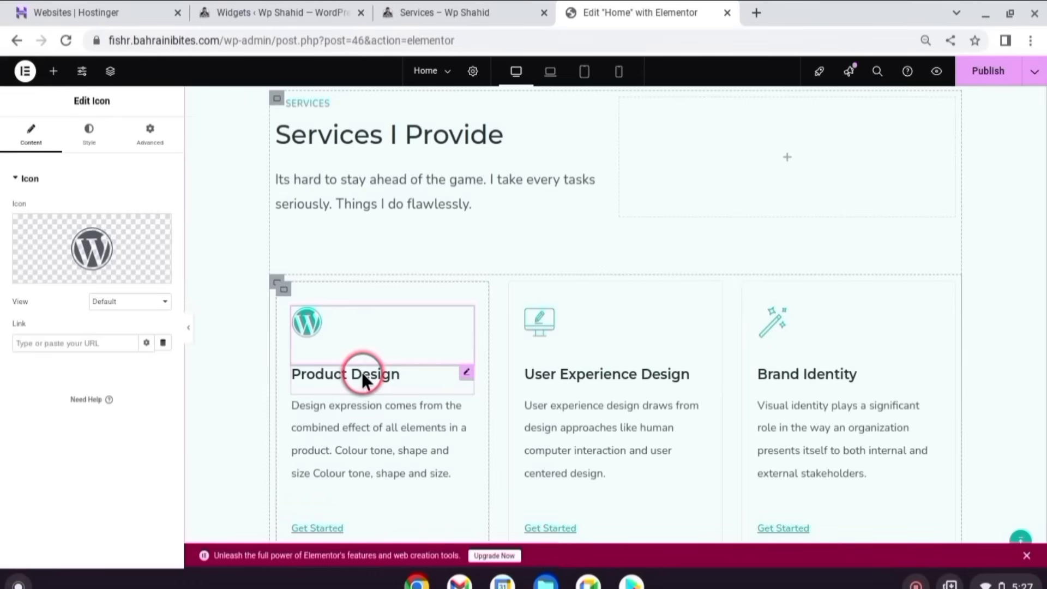
# - Link the Product Design card's Get Started button to the services page URL
pyautogui.click(388, 374)
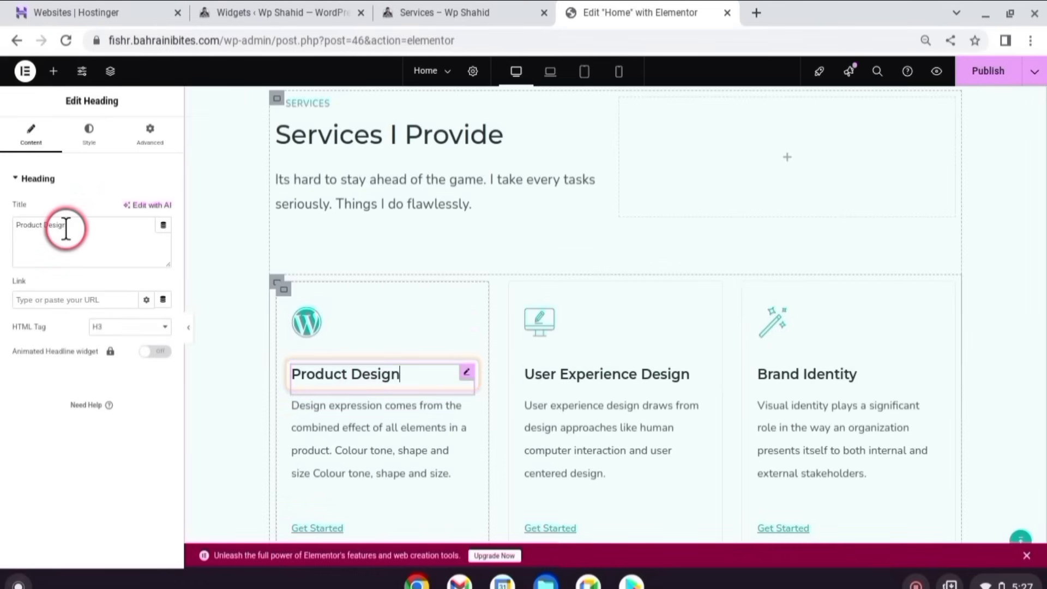
pyautogui.scroll(-1, 379, 419)
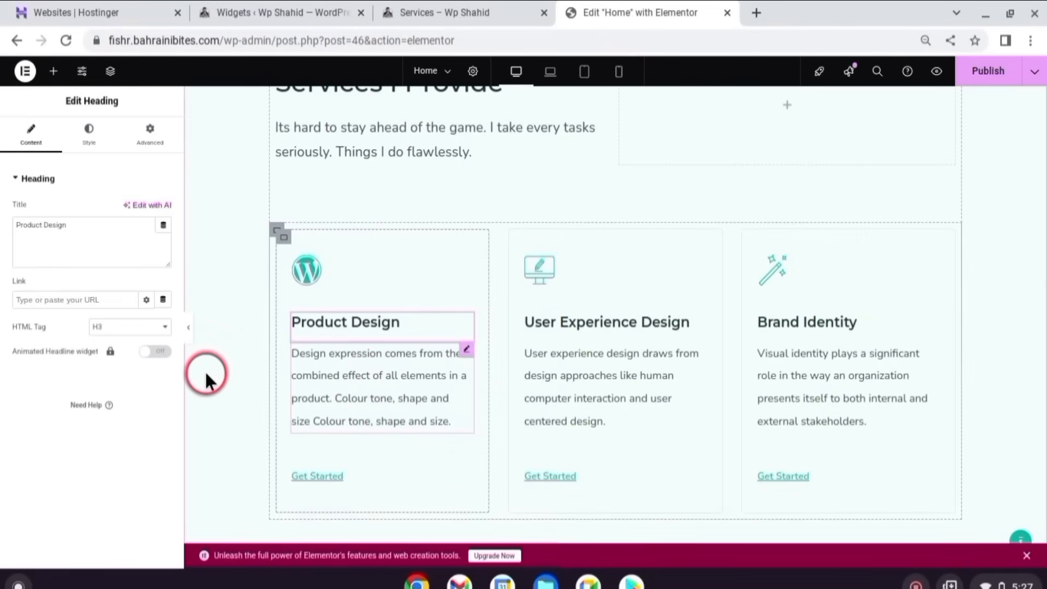
pyautogui.click(362, 370)
pyautogui.click(114, 348)
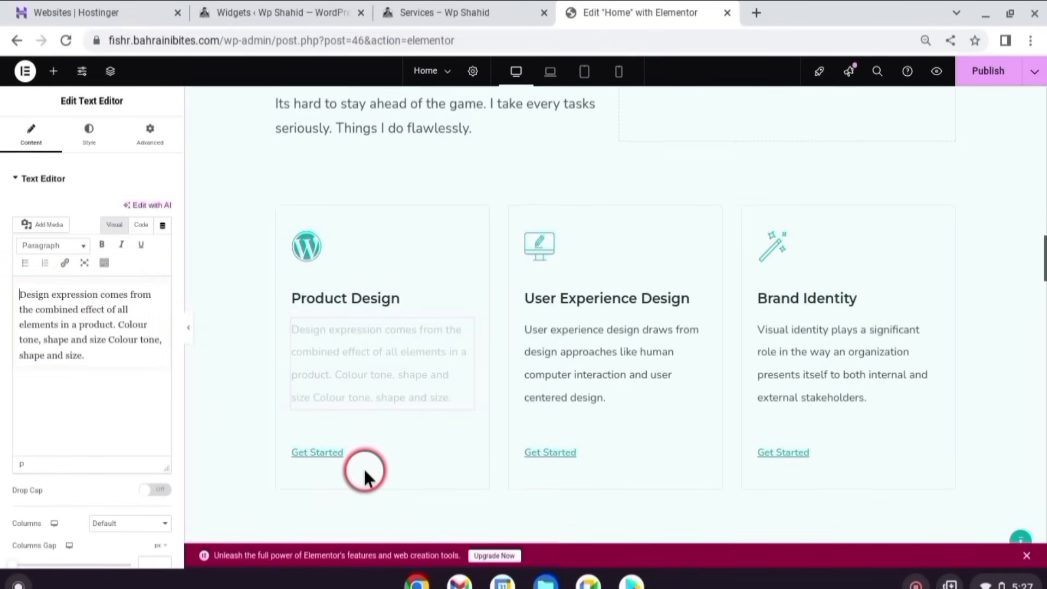
pyautogui.click(331, 463)
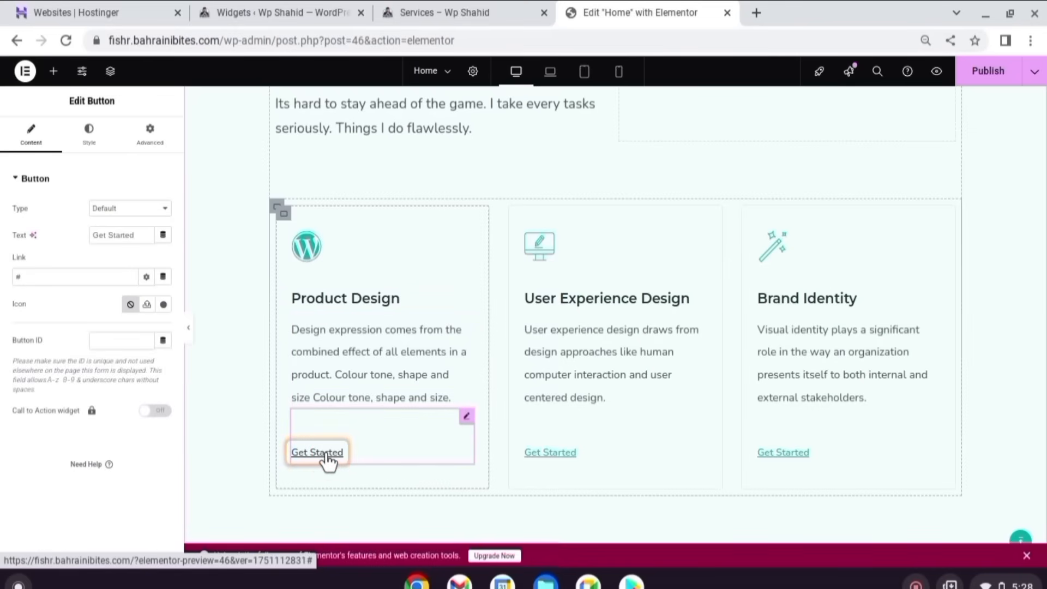
pyautogui.click(51, 273)
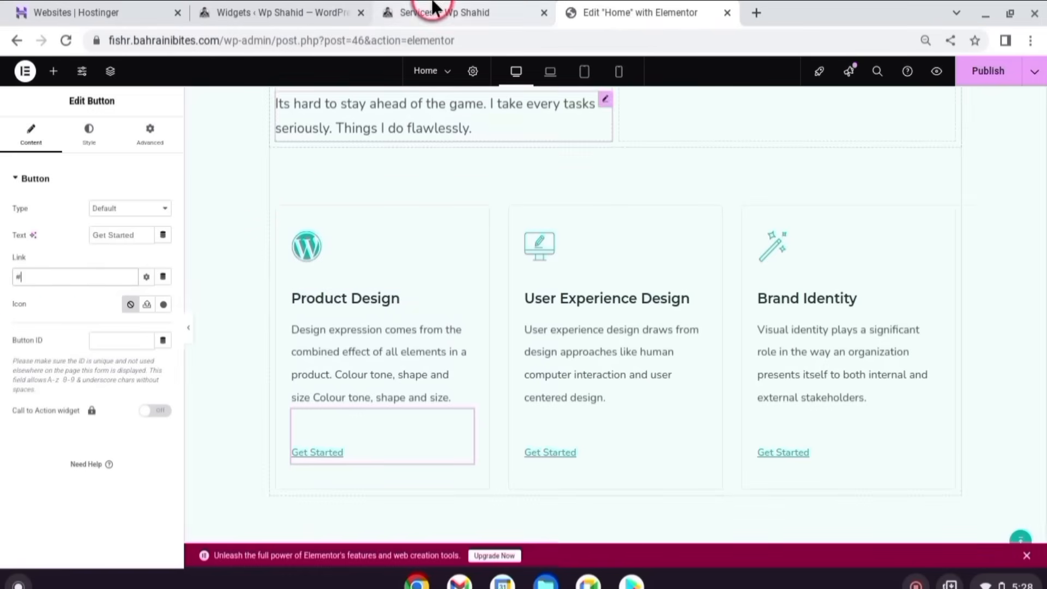
pyautogui.hotkey('ctrl', 'v')
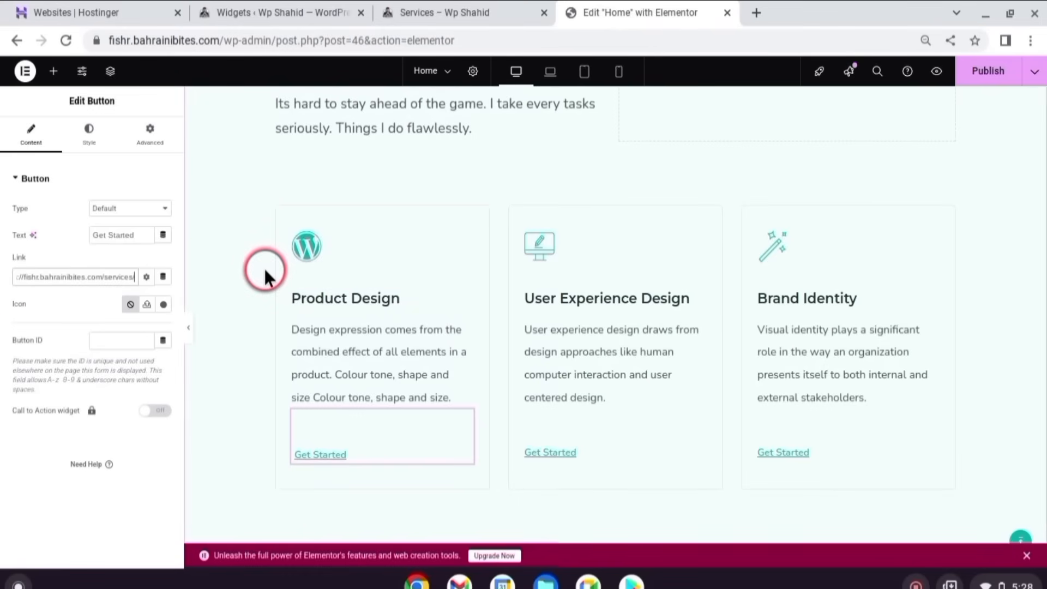
pyautogui.click(243, 282)
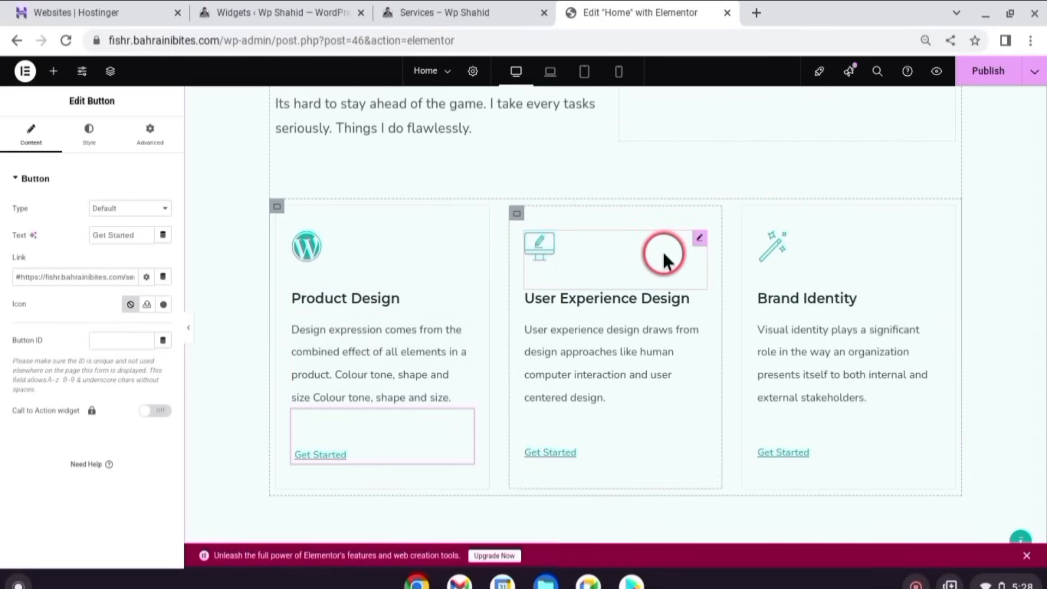
# - Open the Testimonial Carousel settings and edit the first testimonial's quote content
pyautogui.scroll(-7, 479, 191)
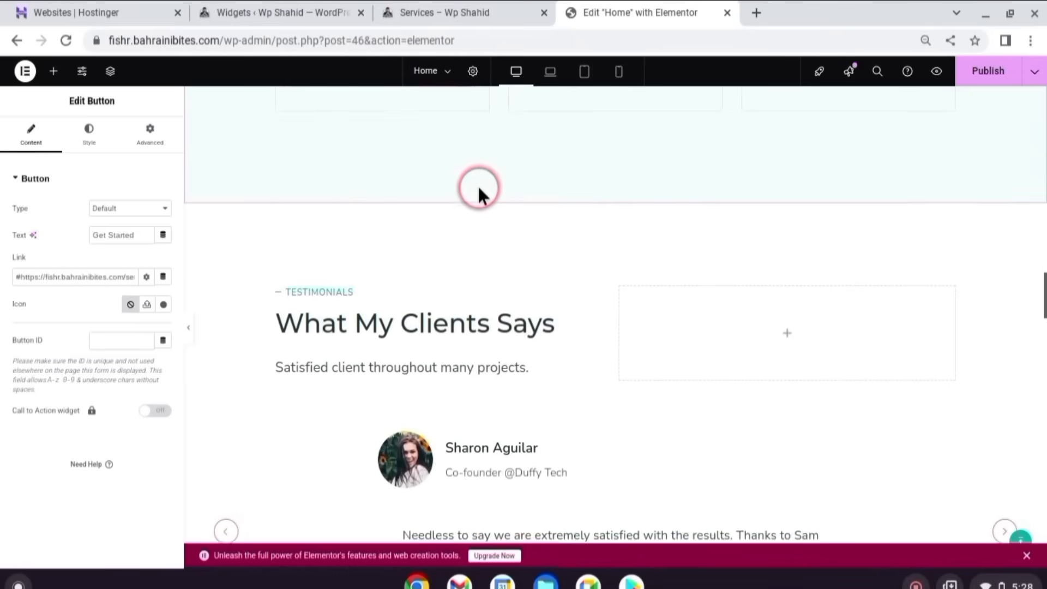
pyautogui.scroll(-2, 479, 188)
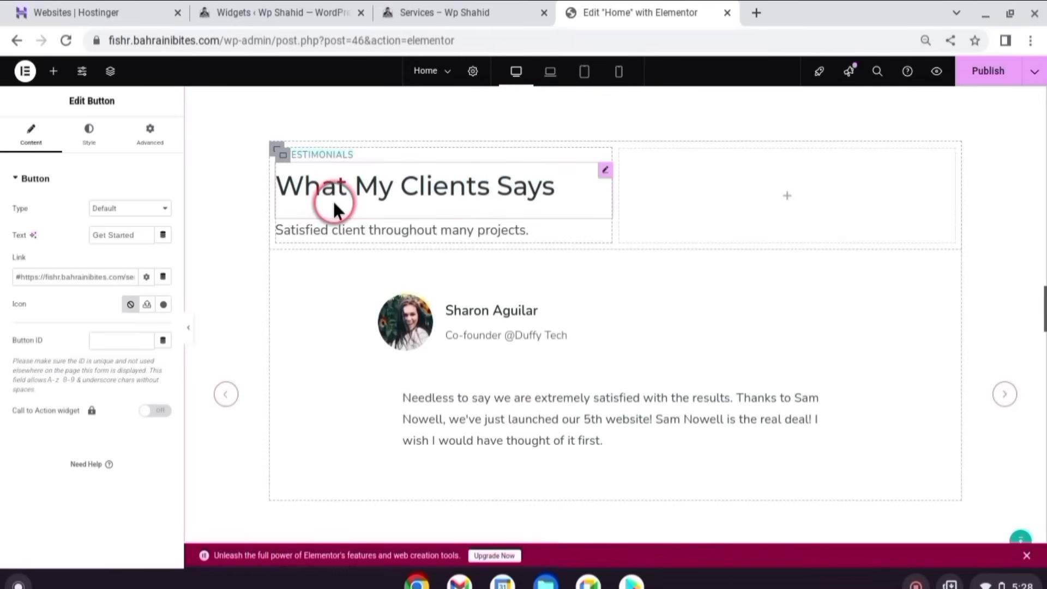
pyautogui.scroll(-1, 523, 276)
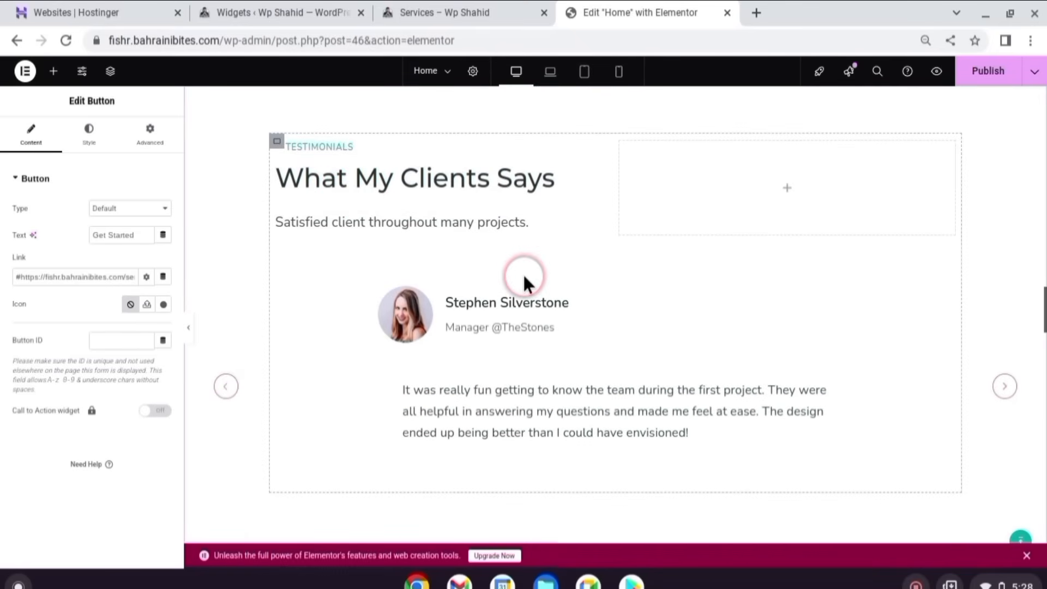
pyautogui.scroll(-1, 524, 278)
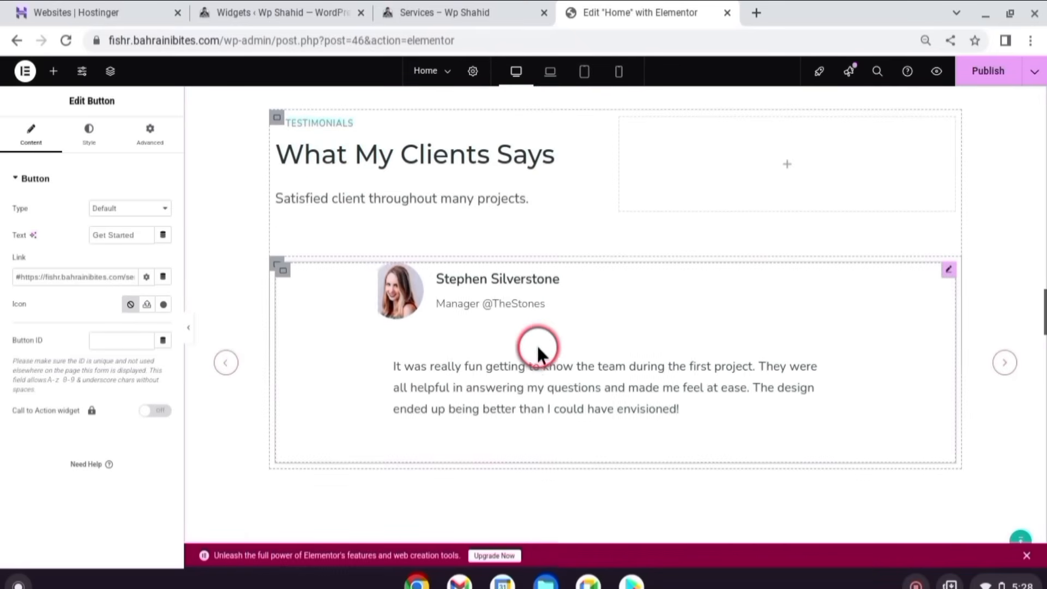
pyautogui.click(556, 336)
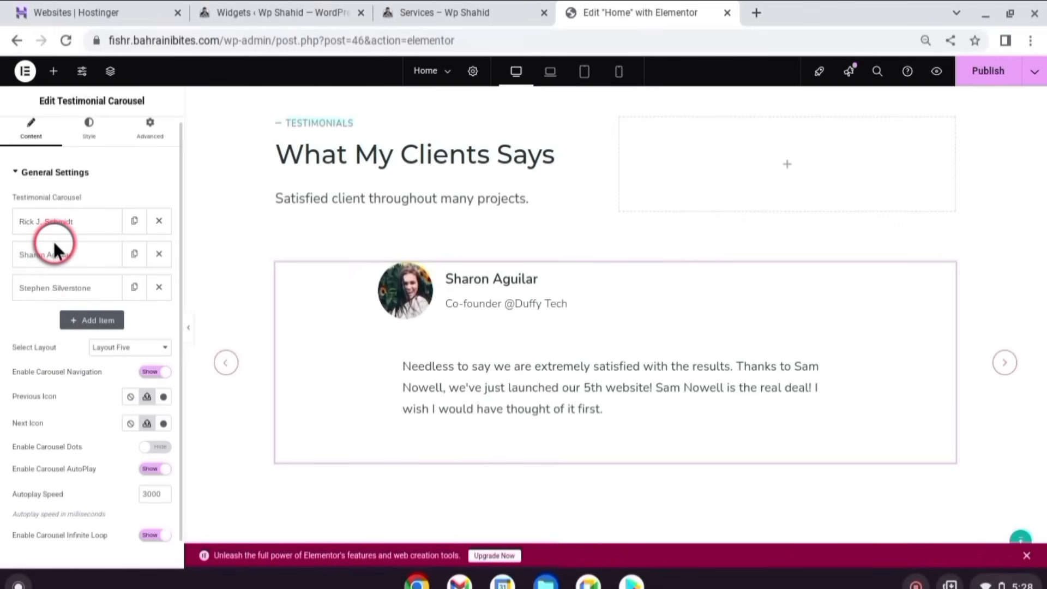
pyautogui.click(37, 225)
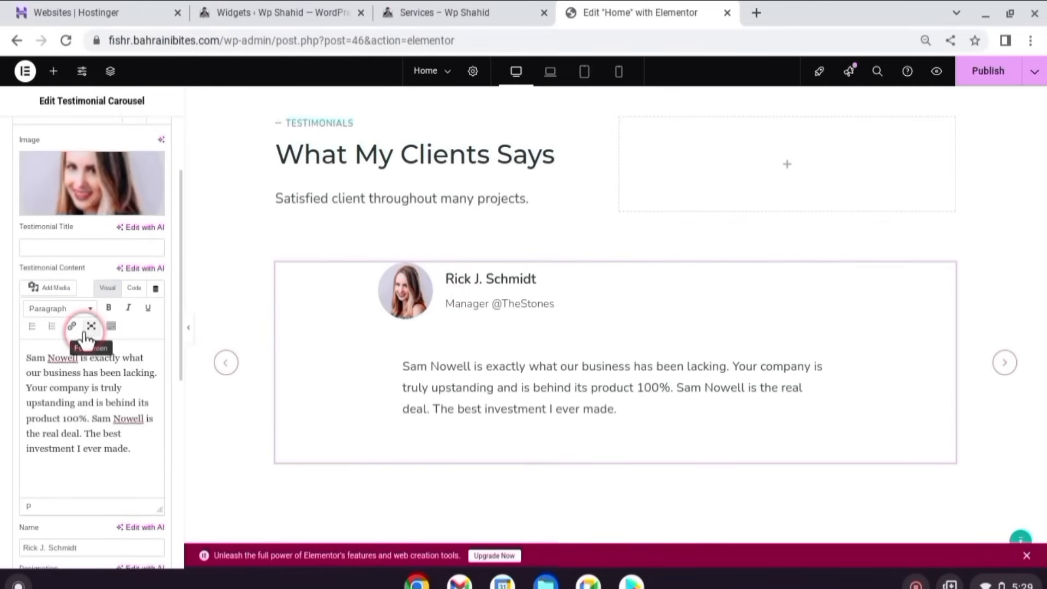
pyautogui.click(101, 402)
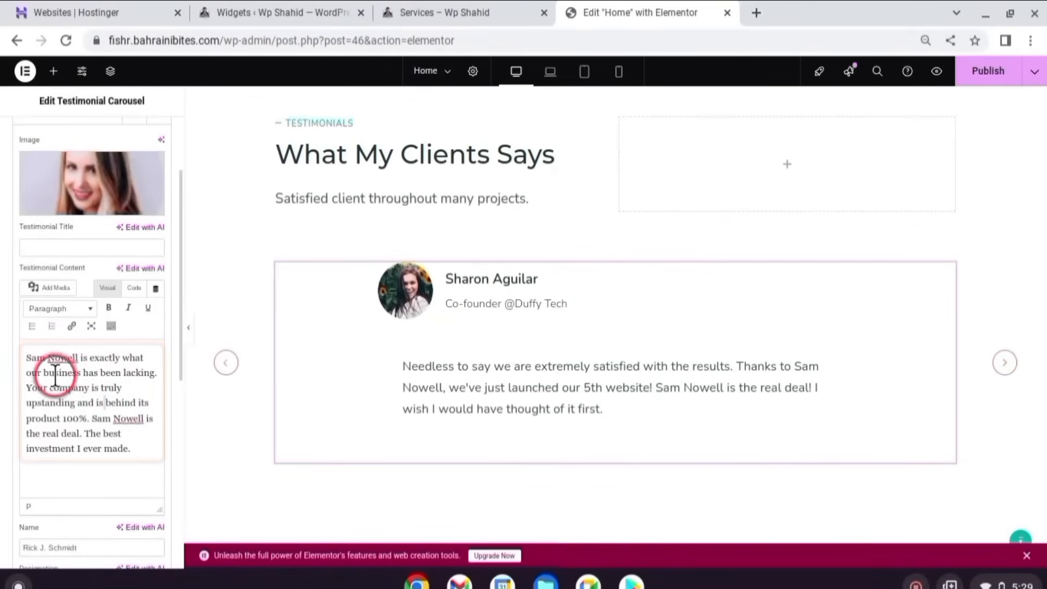
# - Edit the first testimonial's name and designation fields
pyautogui.scroll(-2, 71, 382)
pyautogui.moveTo(79, 458); pyautogui.dragTo(12, 458)
pyautogui.scroll(-1, 90, 486)
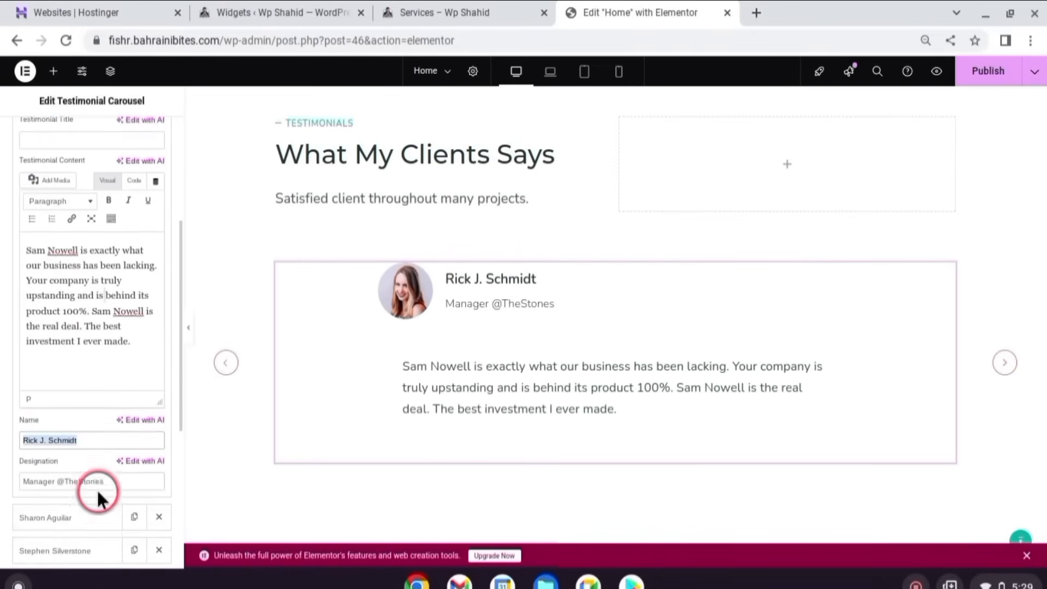
pyautogui.click(110, 469)
pyautogui.scroll(-2, 109, 469)
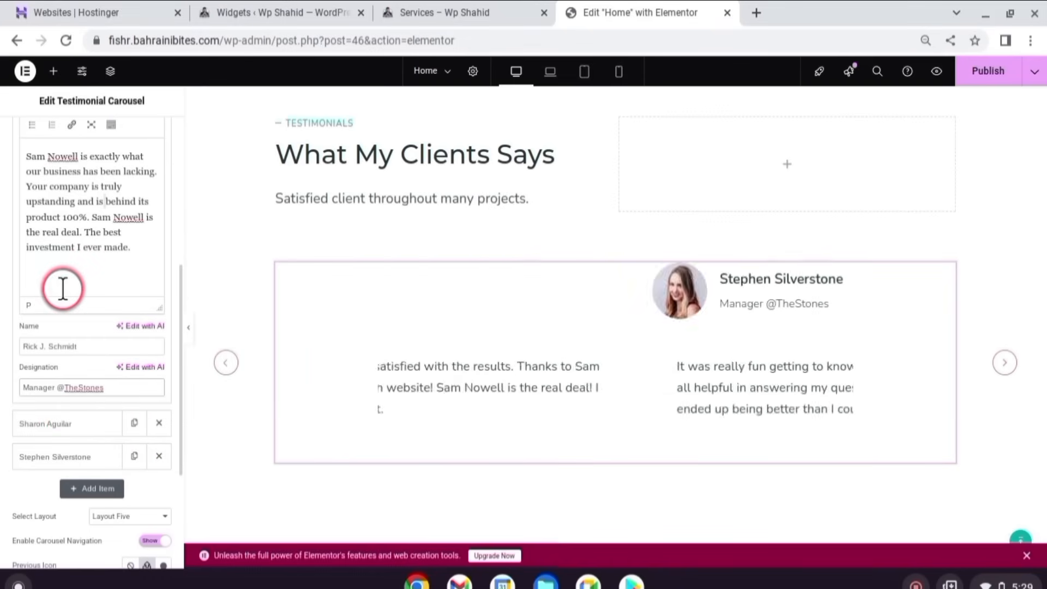
pyautogui.scroll(1, 446, 276)
pyautogui.scroll(-1, 446, 276)
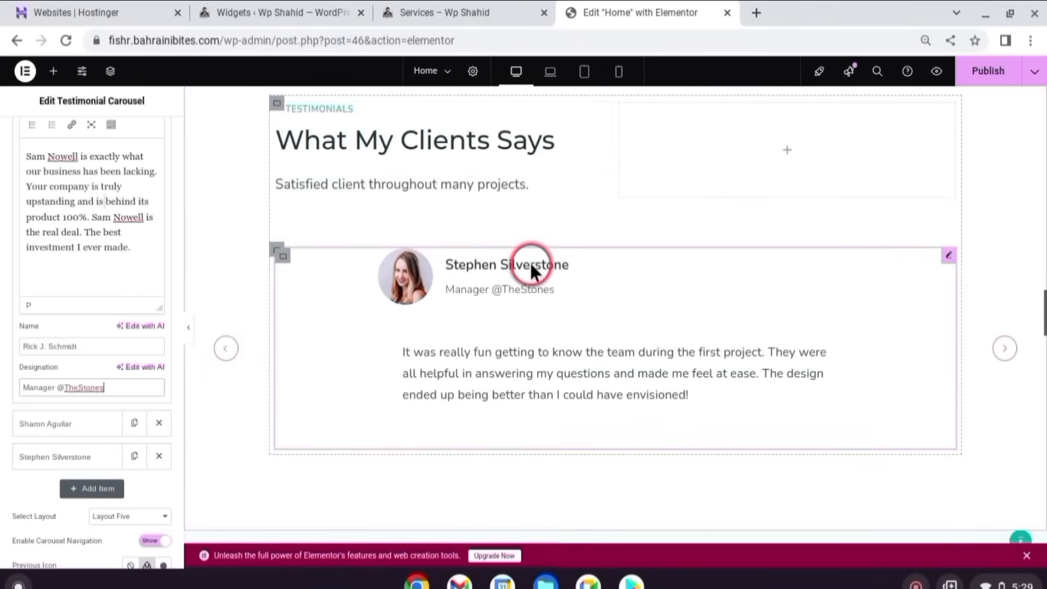
pyautogui.scroll(-7, 526, 338)
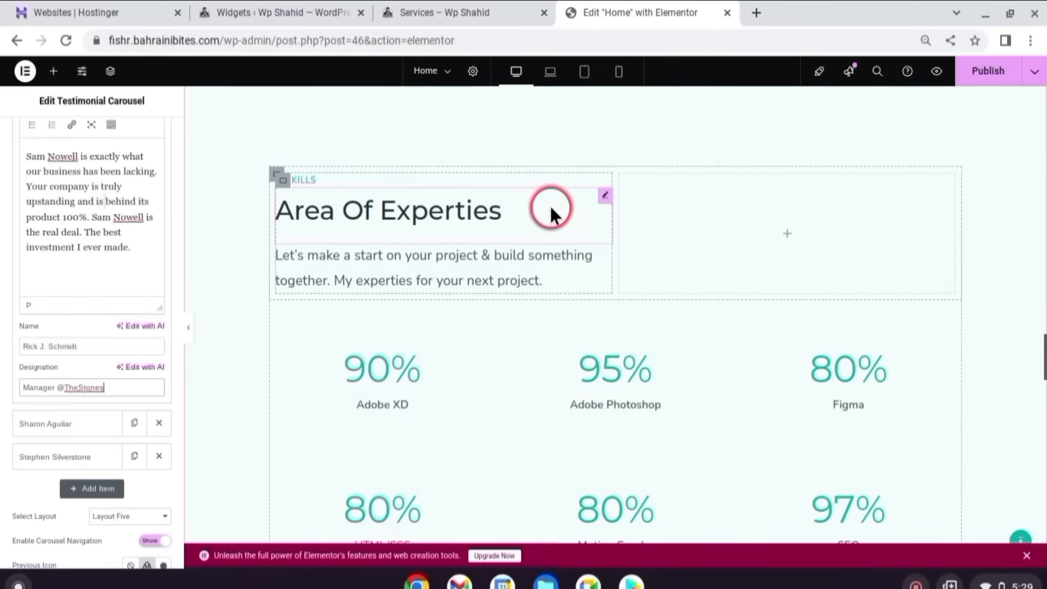
# - Change the Adobe XD skill counter's ending number from 90 to 95
pyautogui.scroll(-2, 607, 398)
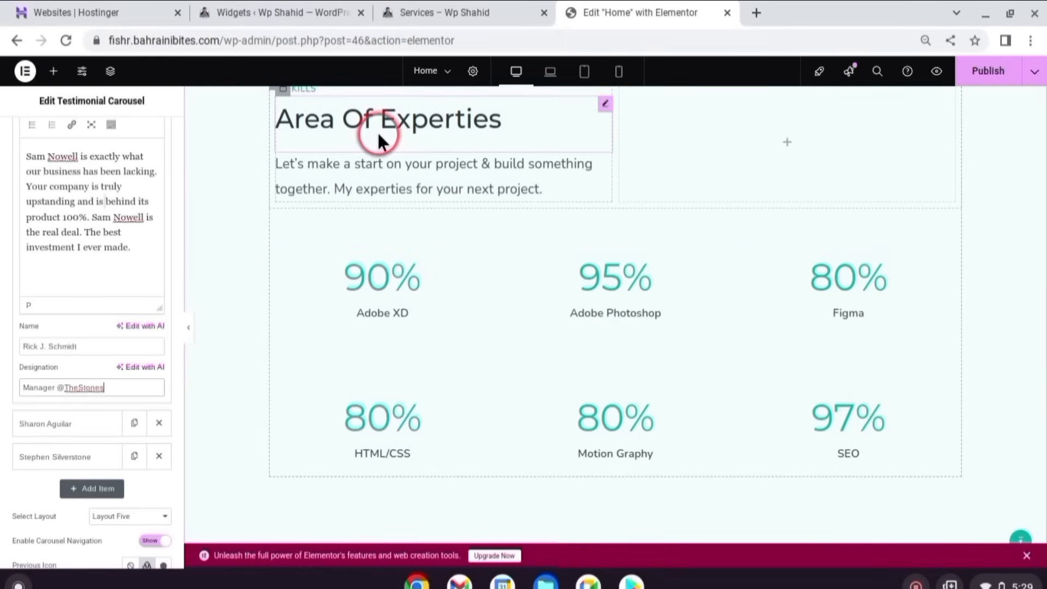
pyautogui.click(353, 278)
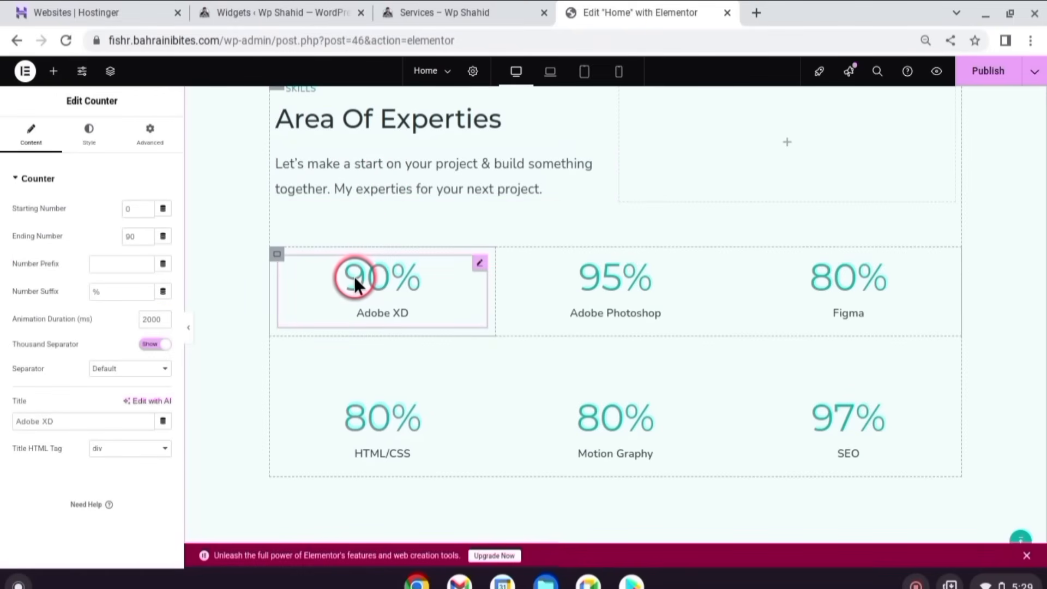
pyautogui.click(140, 237)
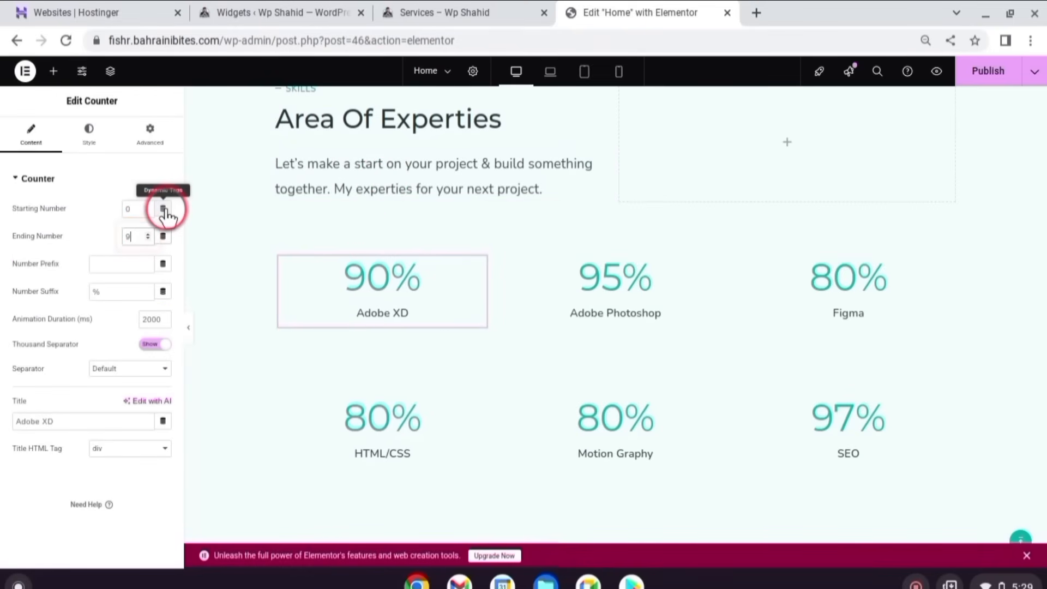
pyautogui.write('5')
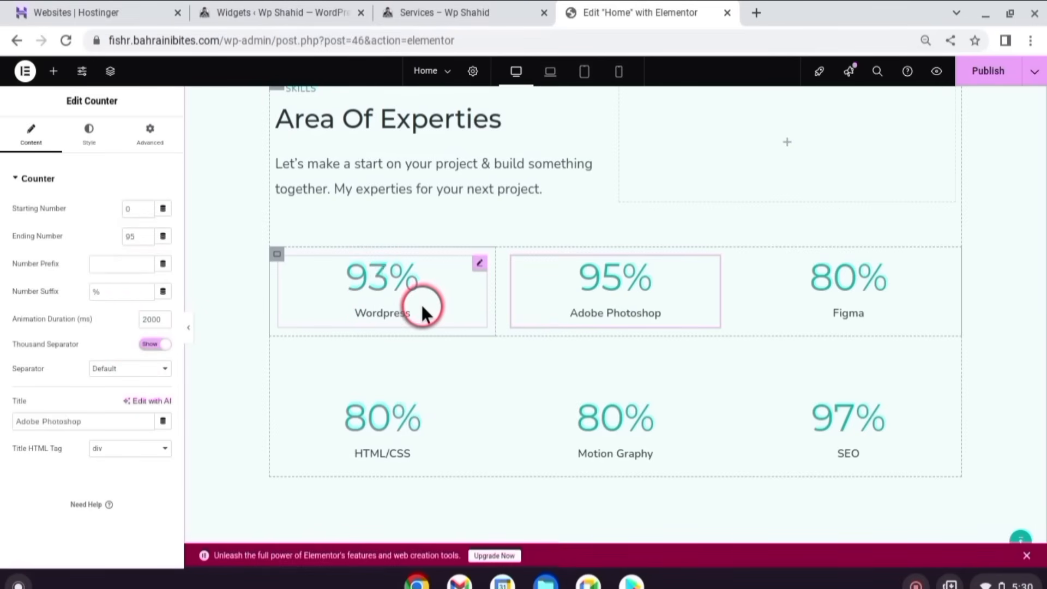
pyautogui.scroll(-10, 588, 299)
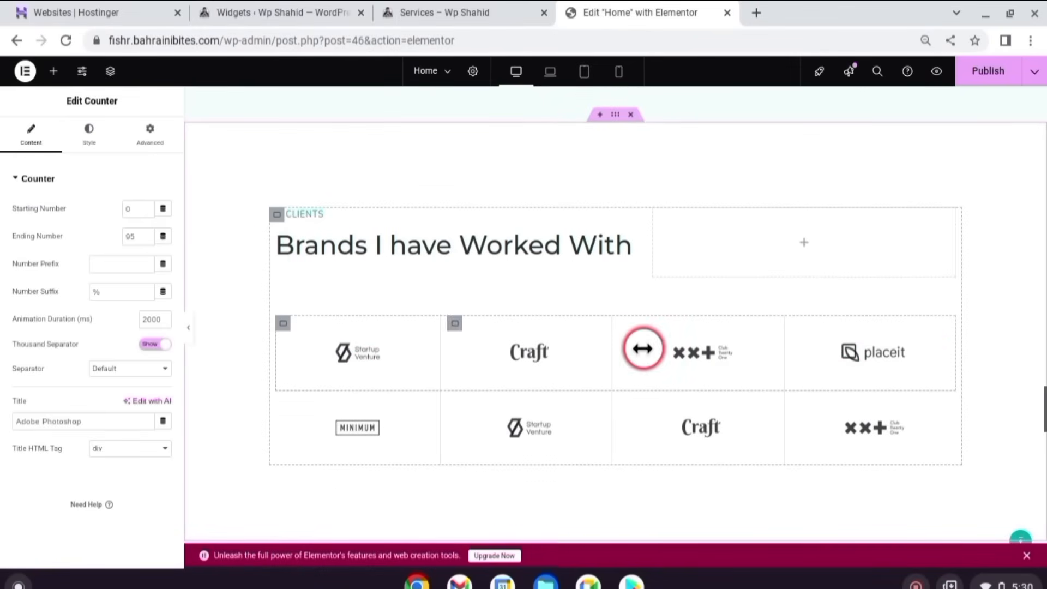
# - Link the Let's get started button in the Ready to create new experience? section to the services page
pyautogui.click(342, 353)
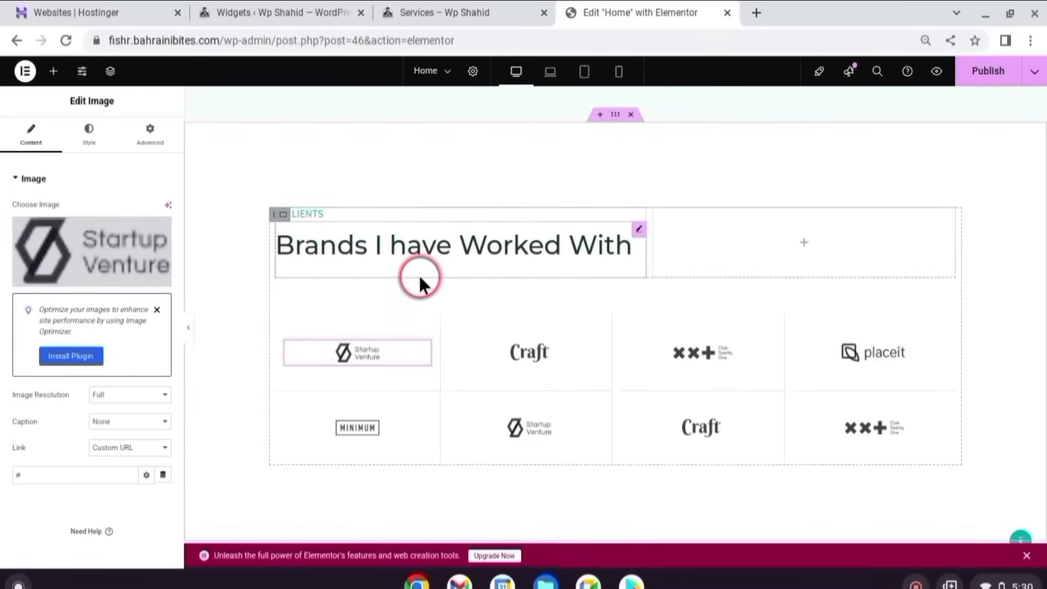
pyautogui.scroll(-5, 418, 274)
pyautogui.scroll(-2, 423, 278)
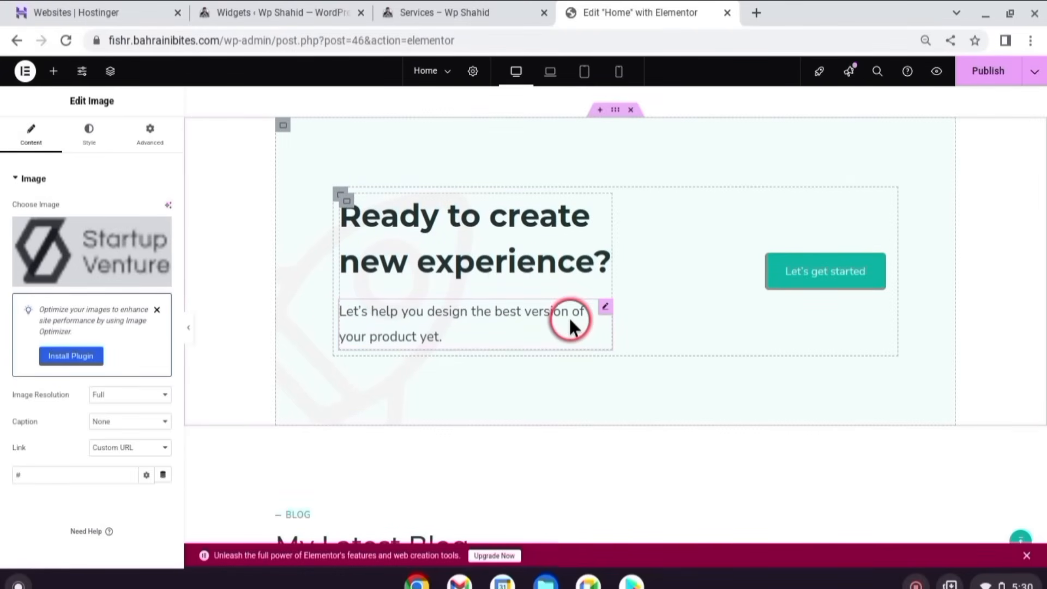
pyautogui.click(849, 270)
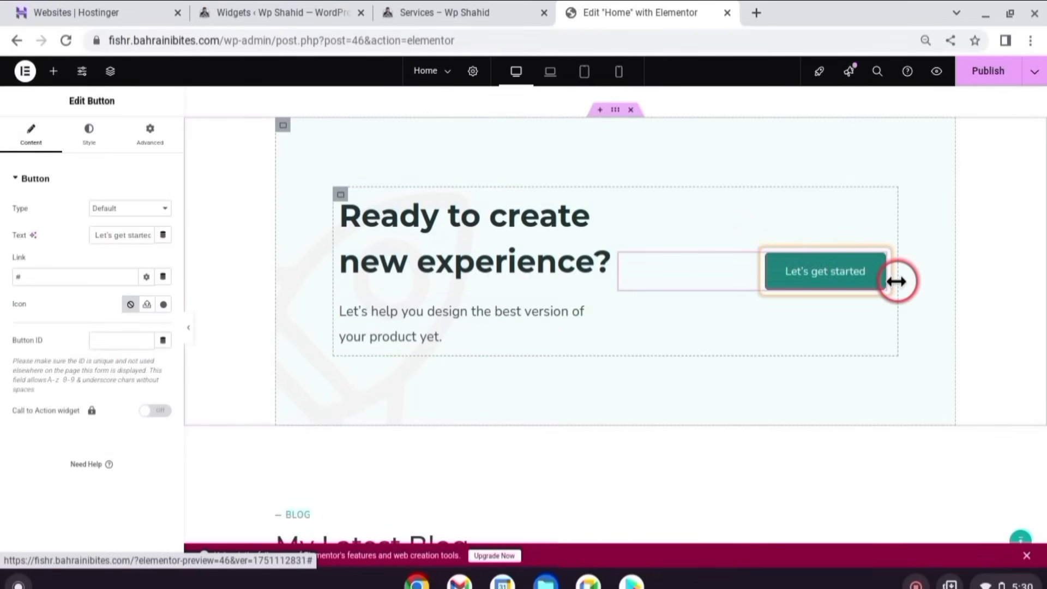
pyautogui.click(43, 274)
pyautogui.hotkey('ctrl', 'v')
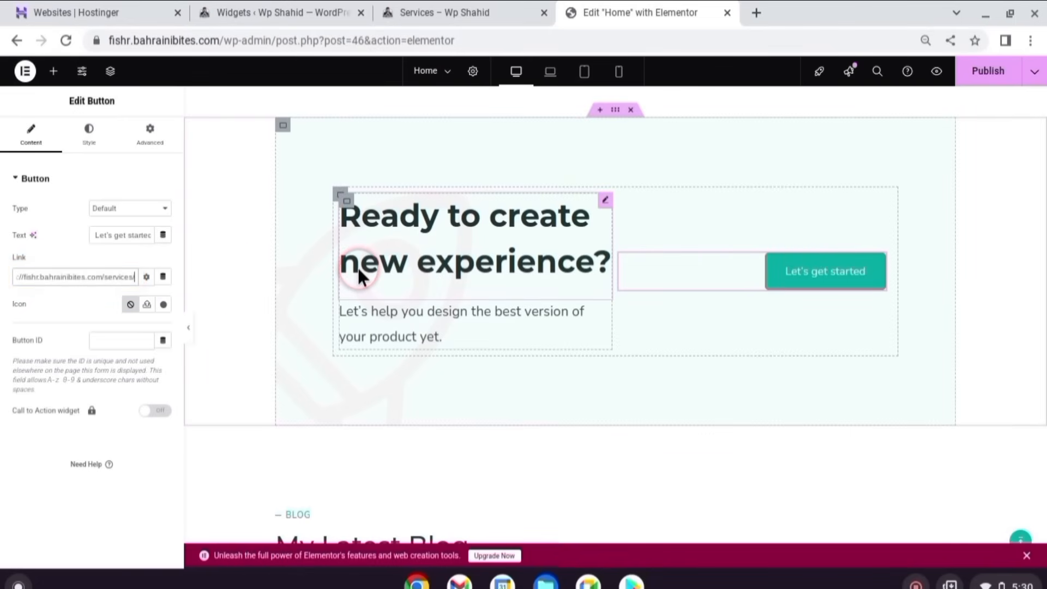
pyautogui.scroll(-6, 745, 270)
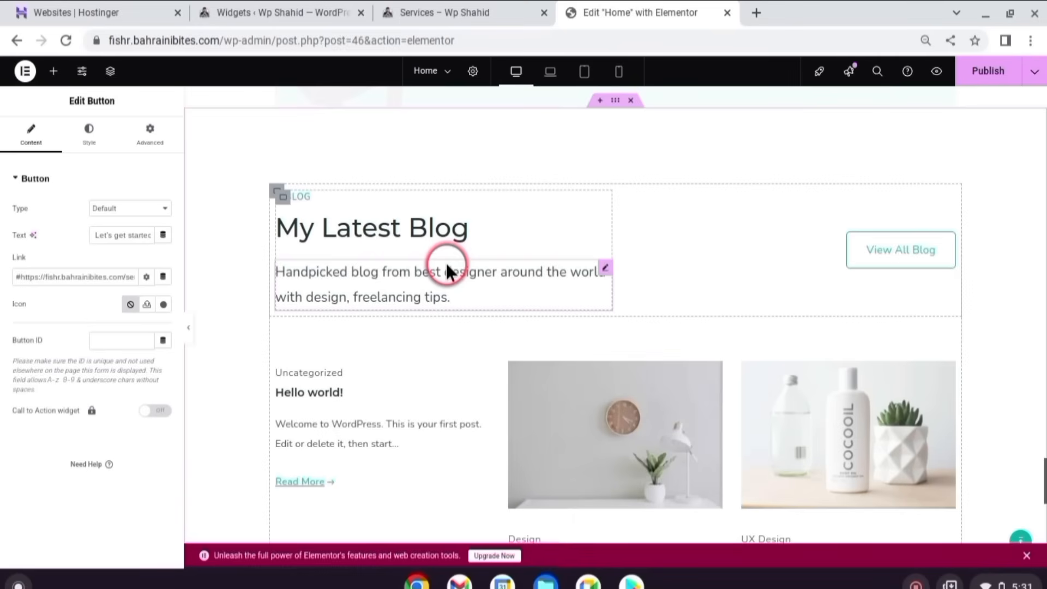
# - Review the blog section at the page bottom and publish the Home page changes with Ctrl+S
pyautogui.scroll(-1, 445, 268)
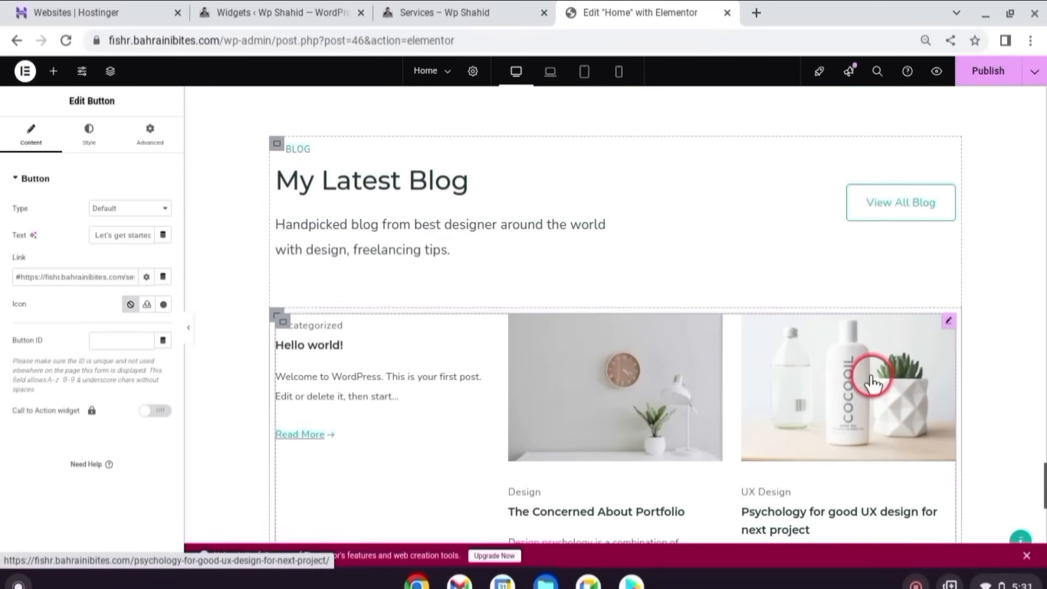
pyautogui.scroll(-2, 848, 402)
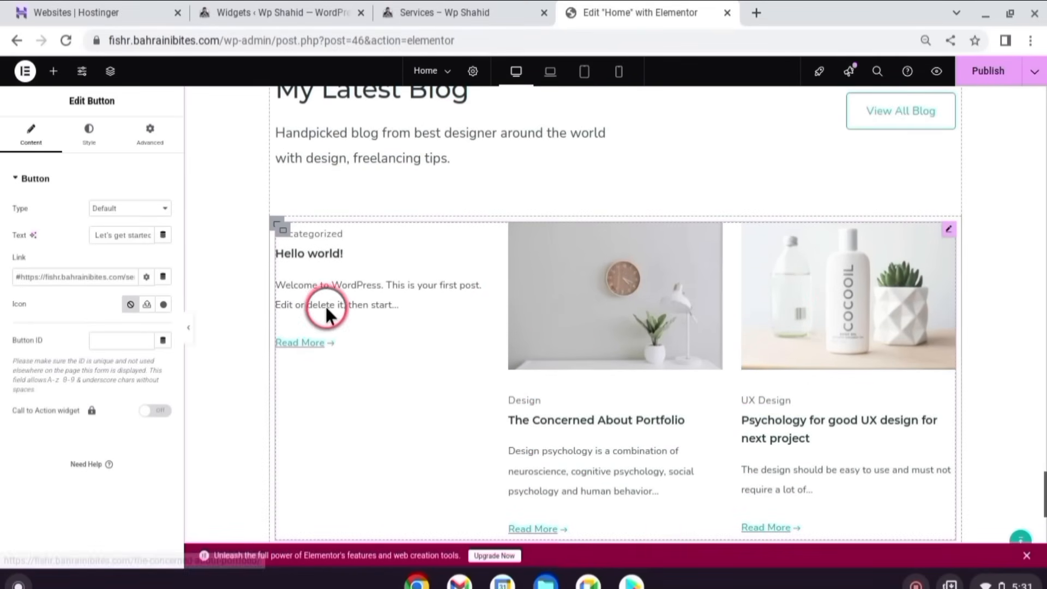
pyautogui.scroll(-2, 877, 300)
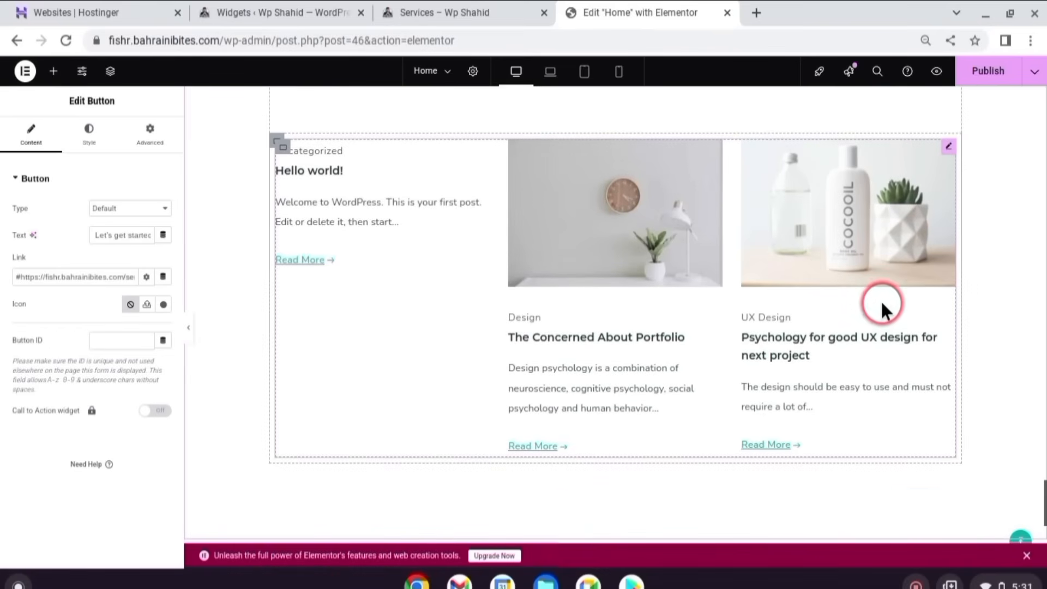
pyautogui.scroll(3, 882, 292)
pyautogui.scroll(-8, 883, 294)
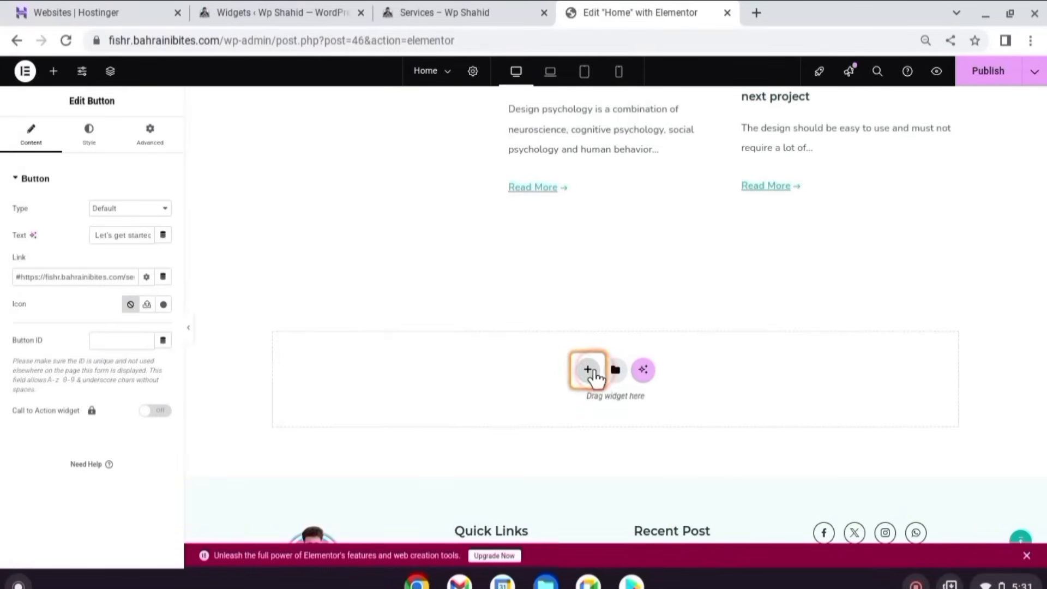
pyautogui.click(589, 375)
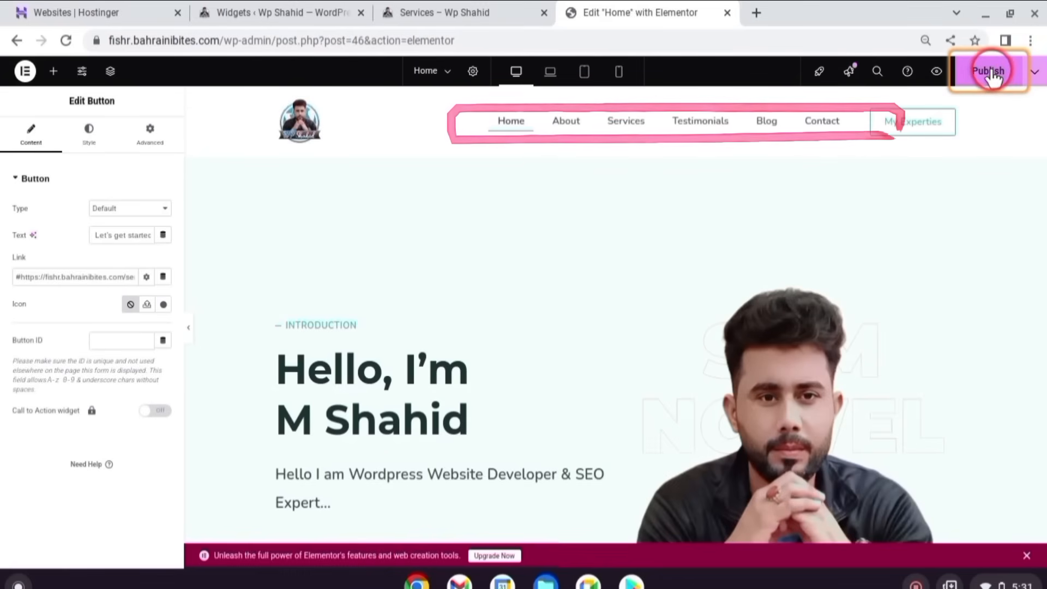
pyautogui.hotkey('ctrl', 's')
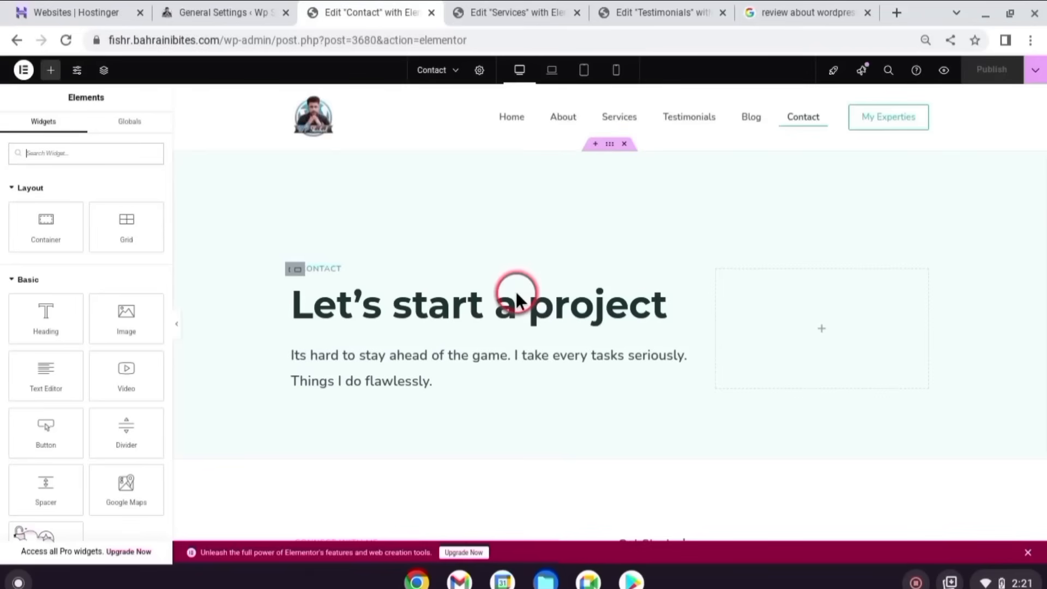
# - Scroll down to the Let's Talk section and select the address text under LOCATION
pyautogui.scroll(-3, 521, 208)
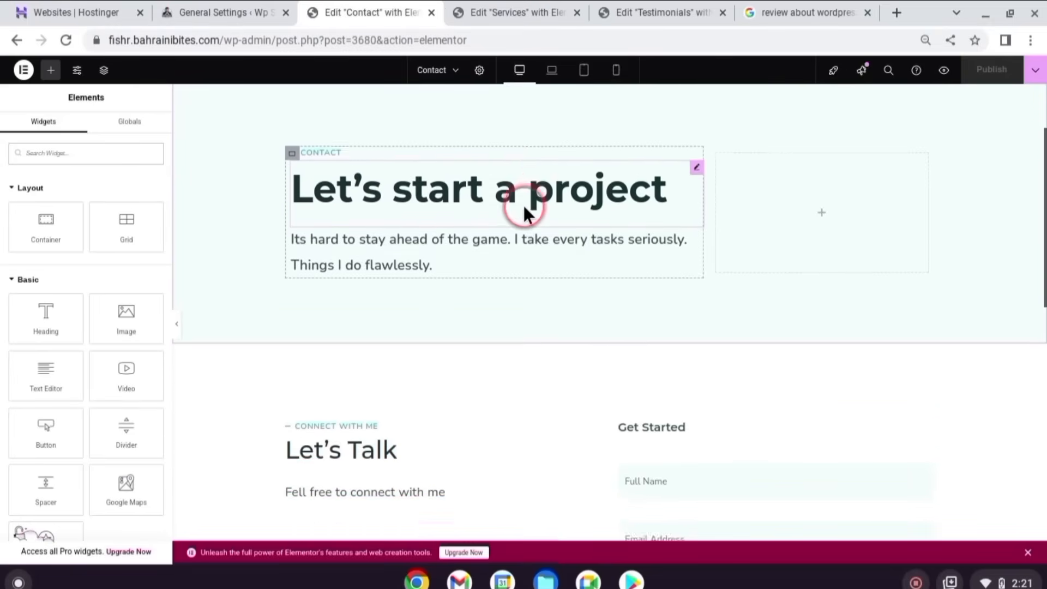
pyautogui.scroll(-3, 552, 149)
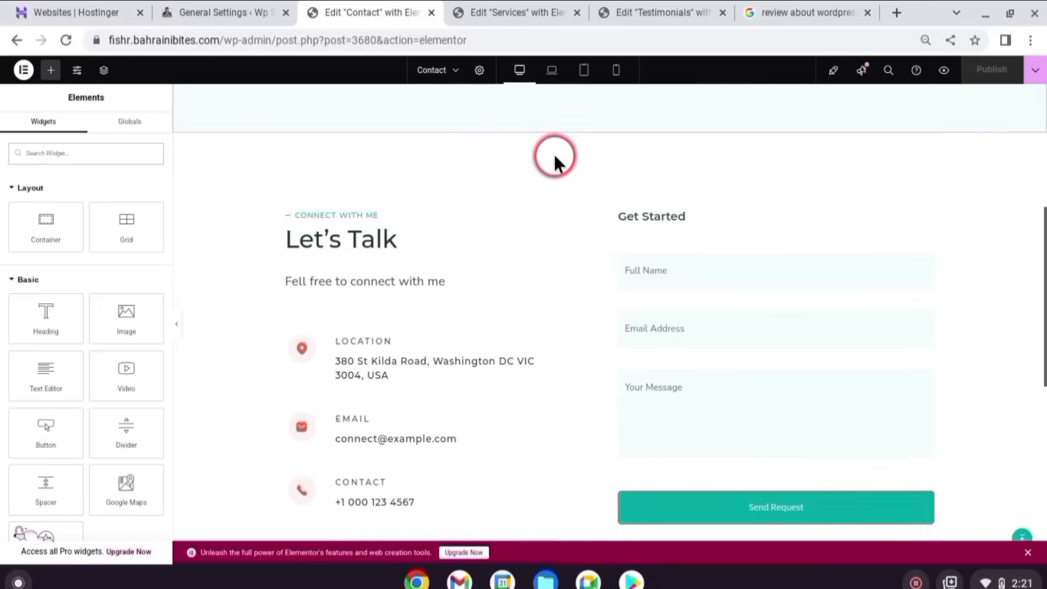
pyautogui.scroll(-1, 554, 156)
pyautogui.scroll(-1, 554, 156)
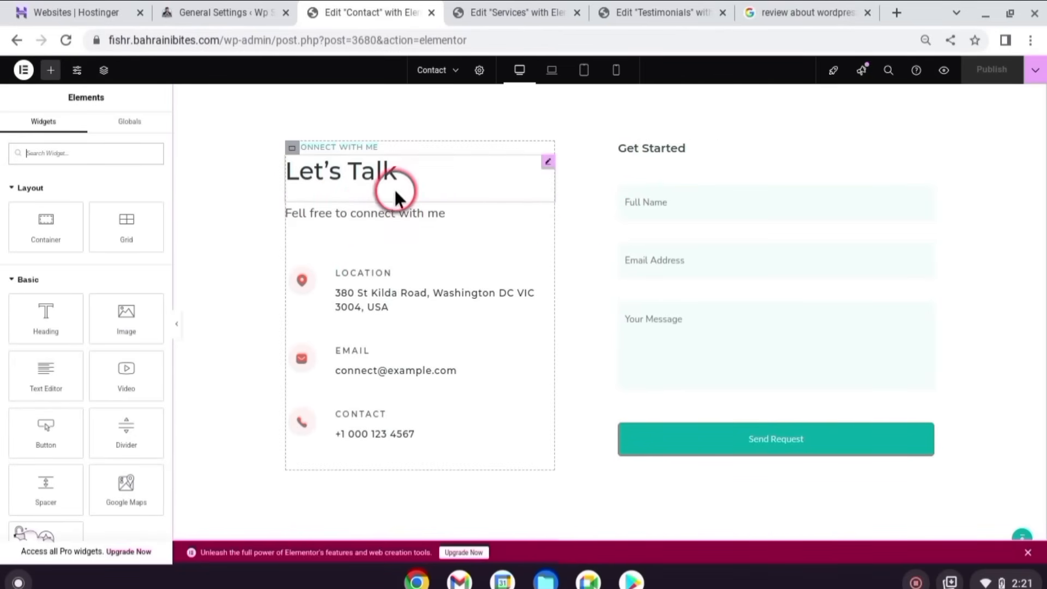
pyautogui.click(399, 307)
pyautogui.click(42, 226)
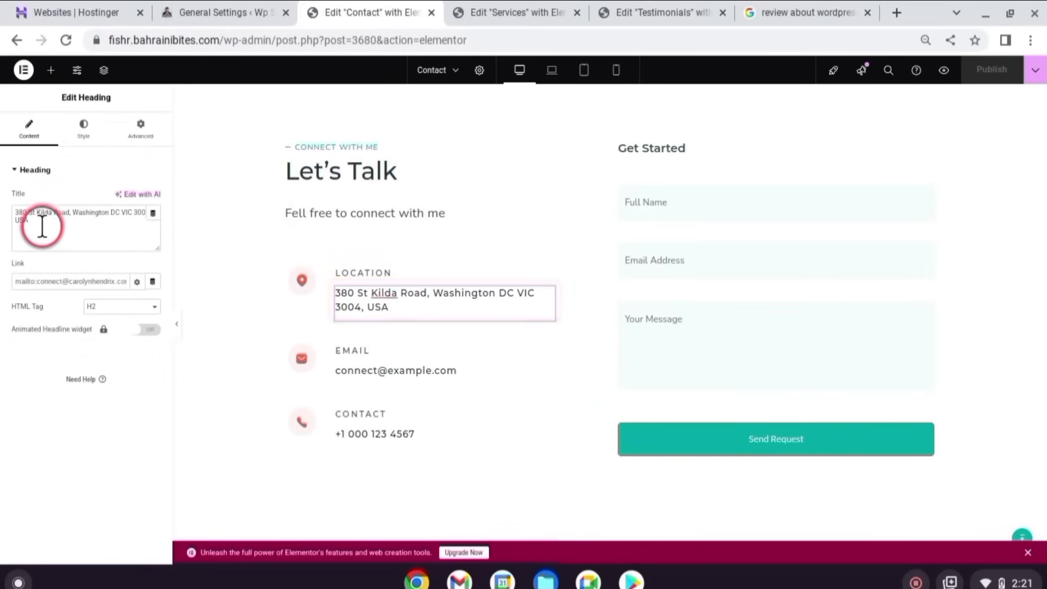
pyautogui.moveTo(23, 222); pyautogui.dragTo(12, 210)
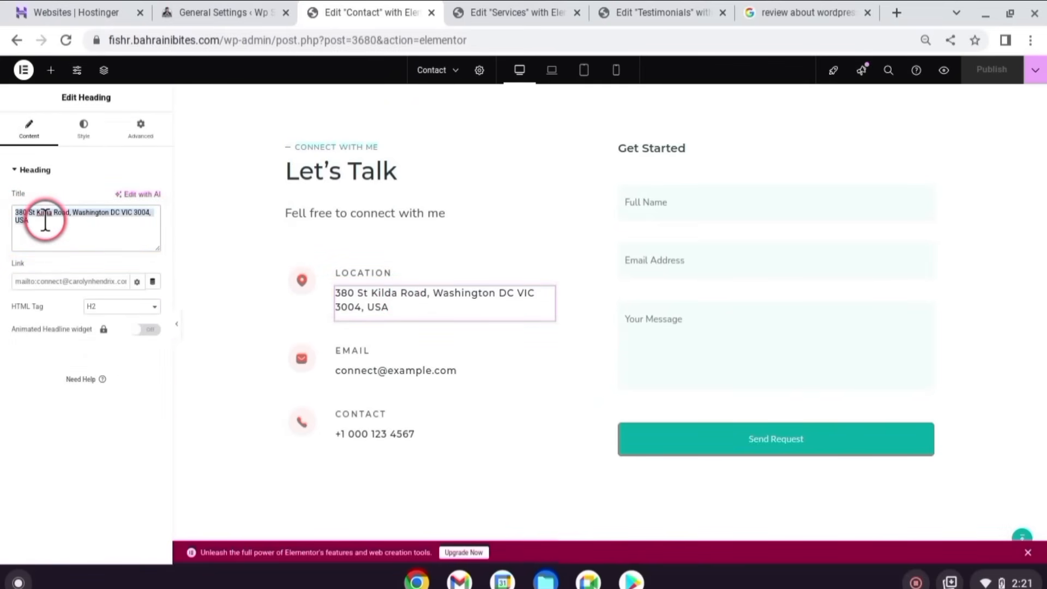
# - Replace the placeholder e-mail and phone entries with the owner's own e-mail address and phone number
pyautogui.click(375, 354)
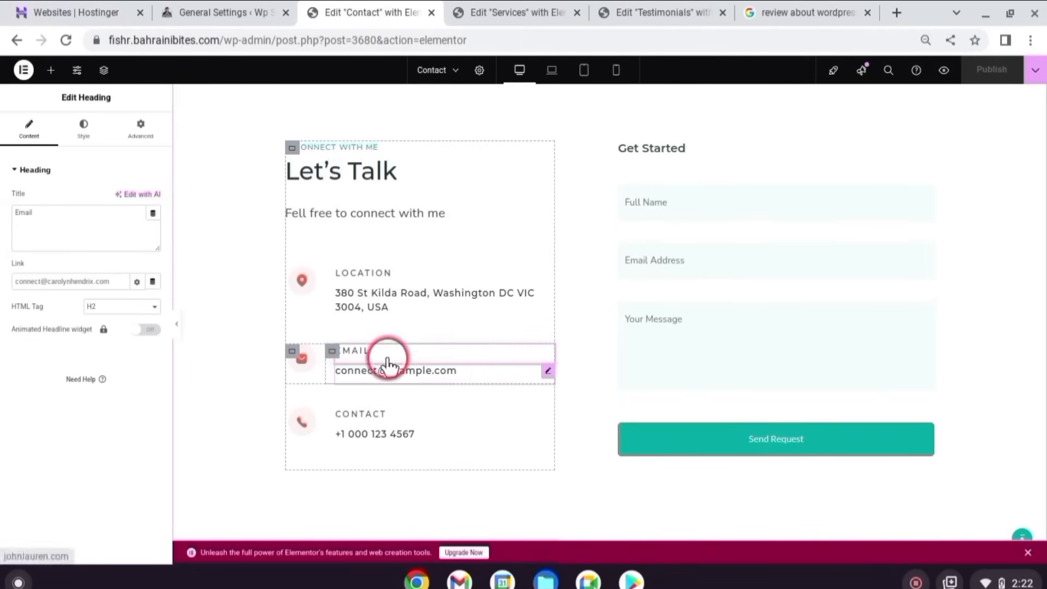
pyautogui.moveTo(102, 273); pyautogui.dragTo(12, 274)
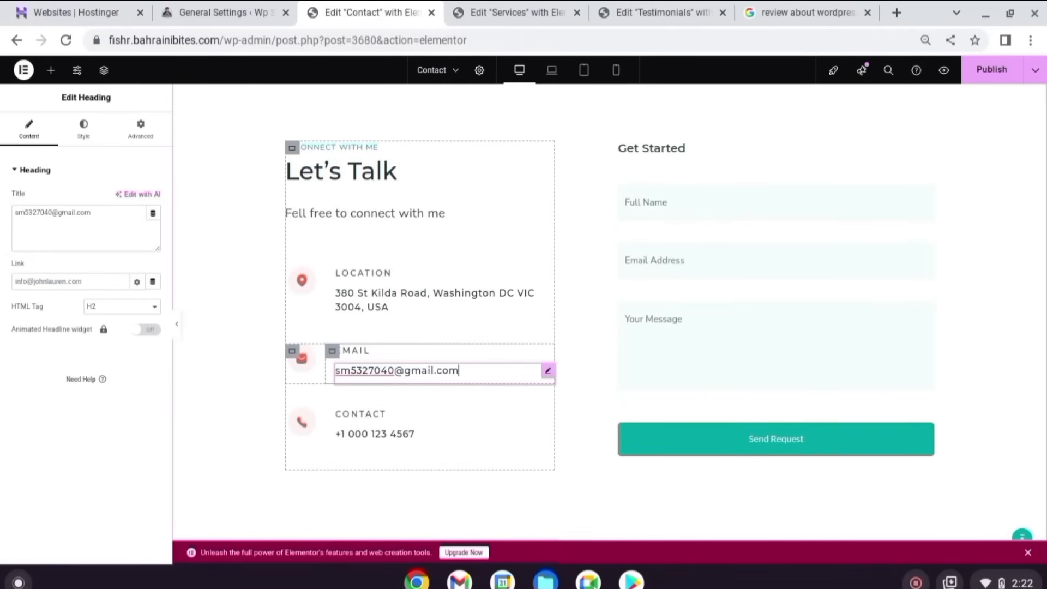
pyautogui.click(404, 430)
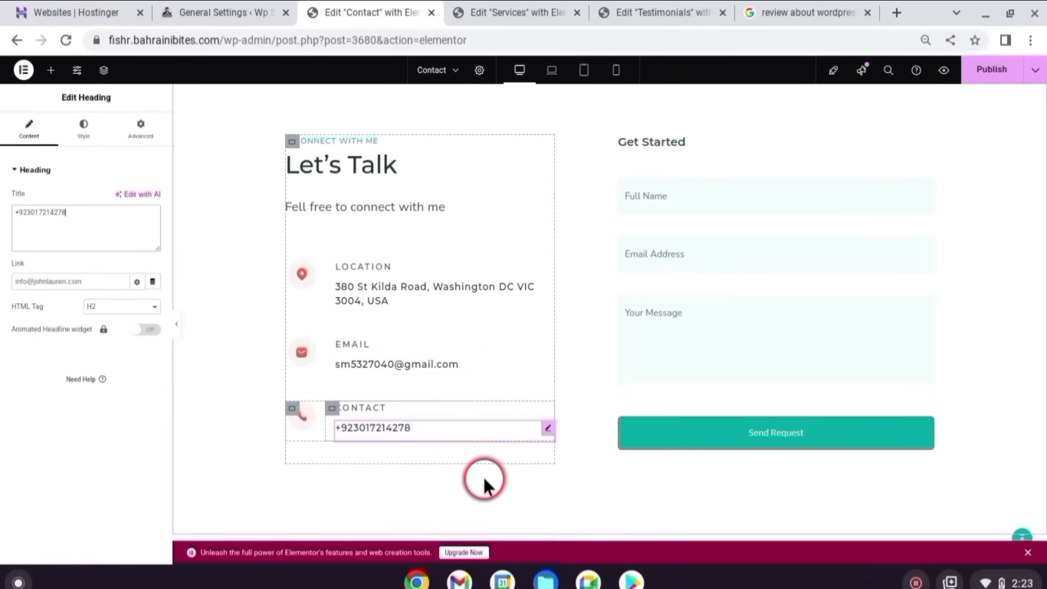
pyautogui.scroll(-7, 638, 368)
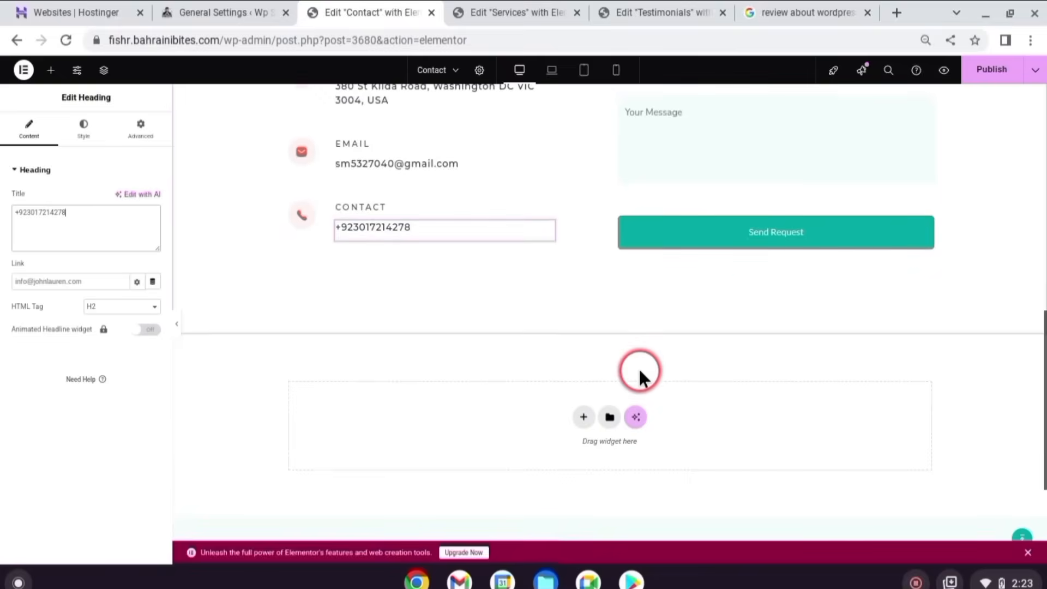
pyautogui.scroll(8, 639, 369)
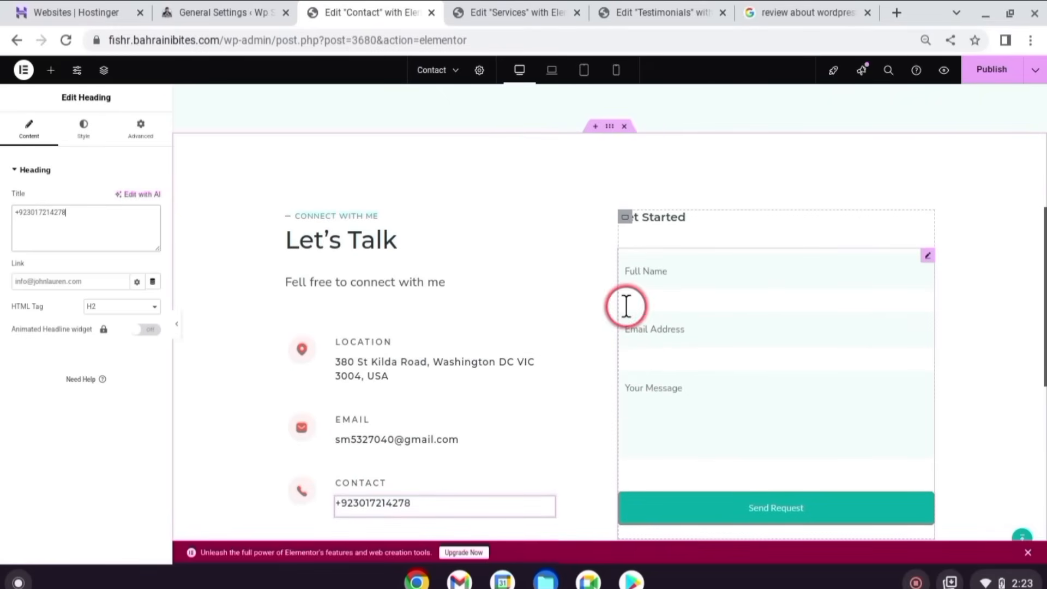
pyautogui.scroll(-3, 726, 412)
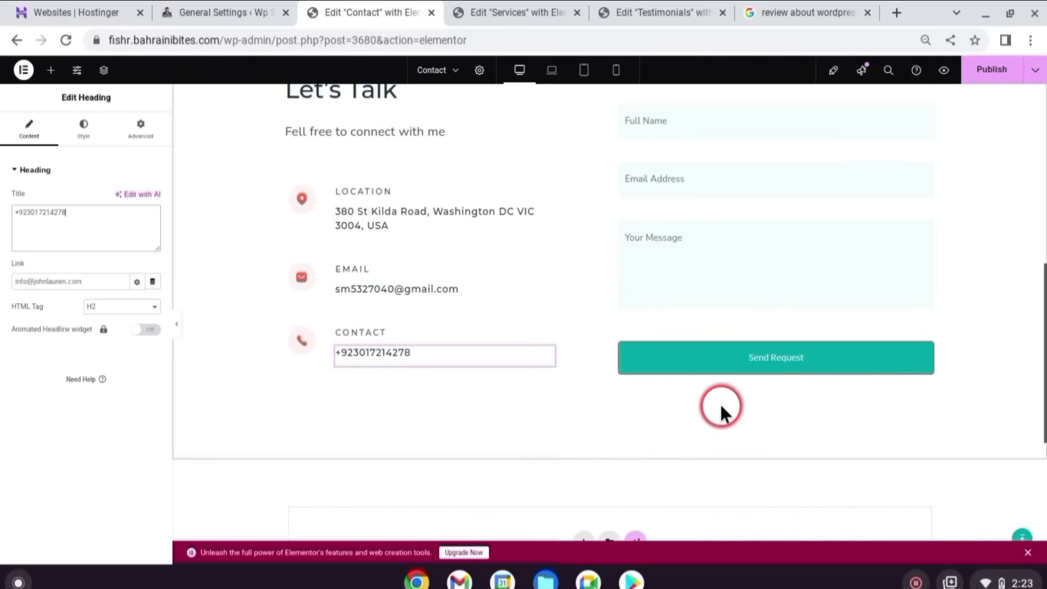
pyautogui.scroll(2, 510, 423)
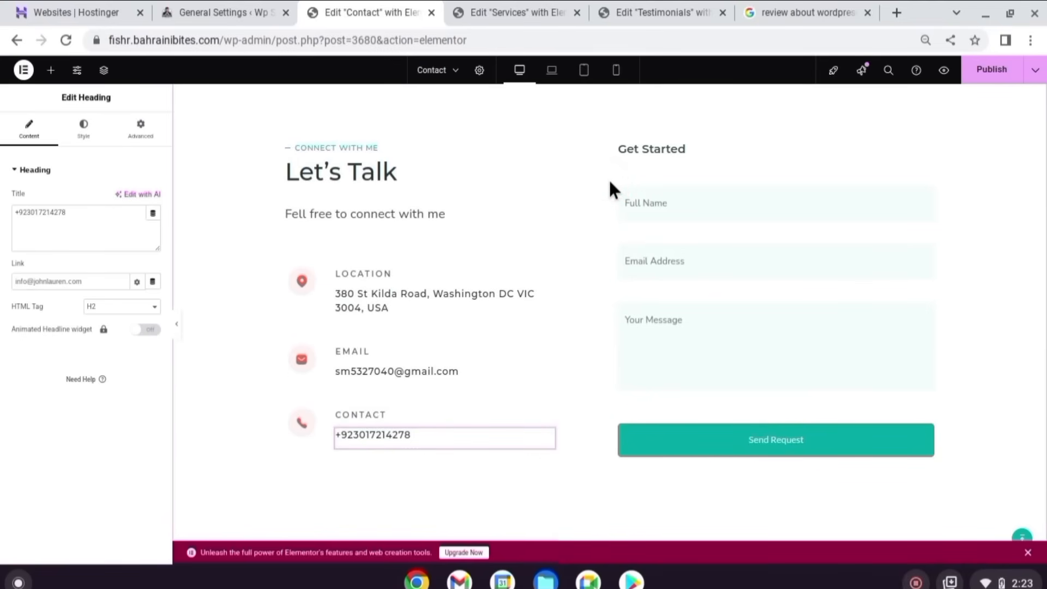
pyautogui.scroll(7, 611, 188)
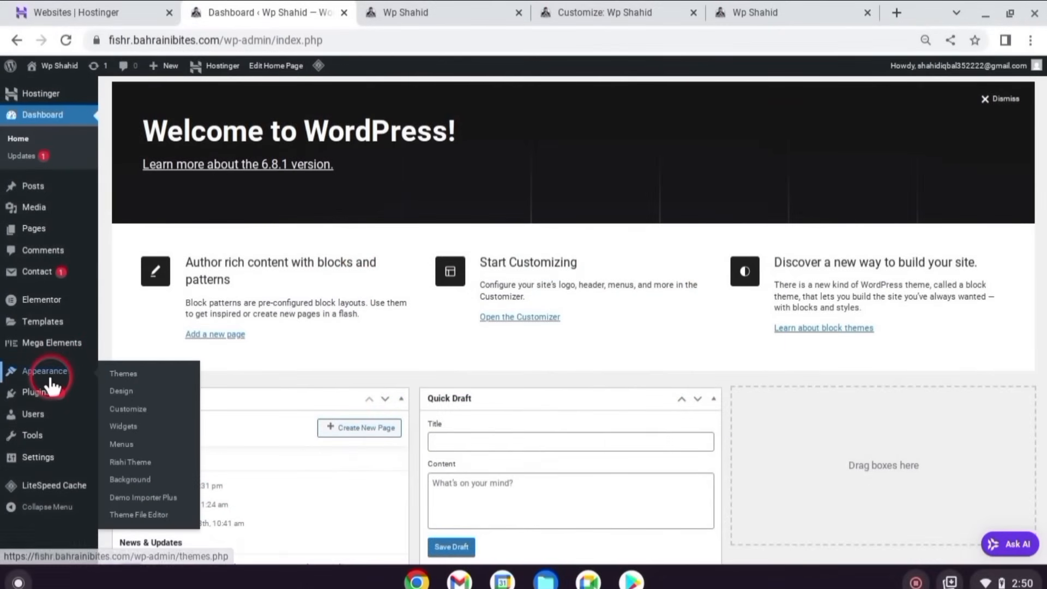
# - Search the Add Plugins page for the Chaty plugin
pyautogui.moveTo(46, 400)
pyautogui.click(129, 412)
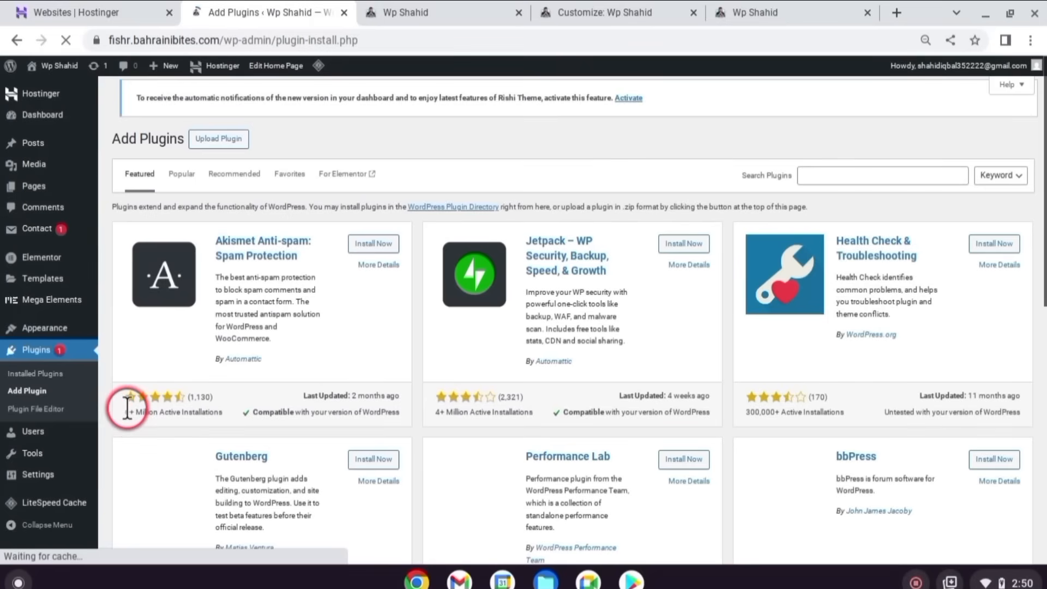
pyautogui.click(796, 178)
pyautogui.write('haty')
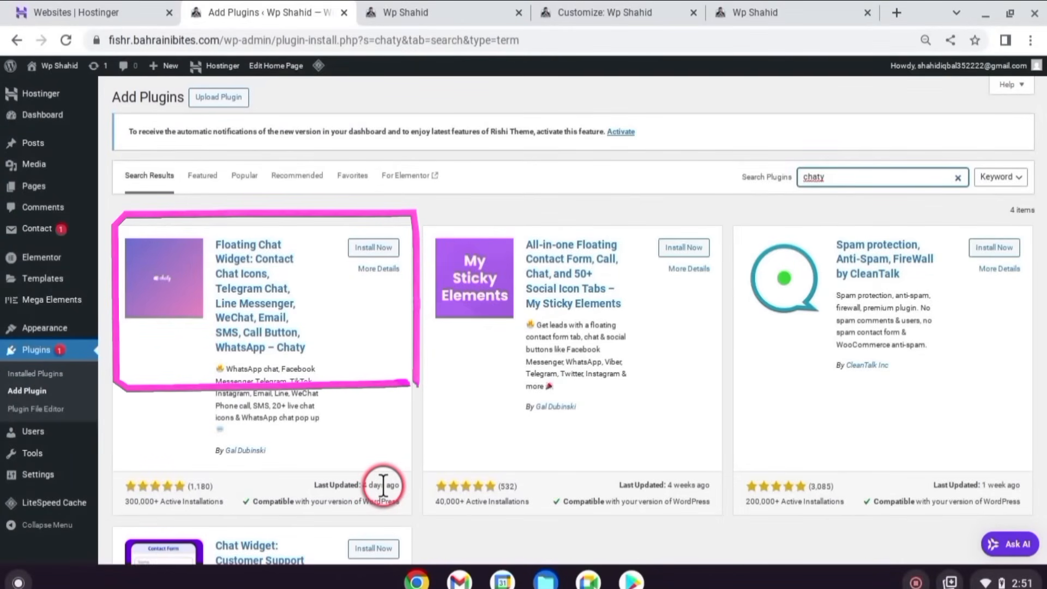
# - Install and activate the Chaty floating chat plugin, then return to the dashboard
pyautogui.moveTo(382, 486); pyautogui.dragTo(363, 486)
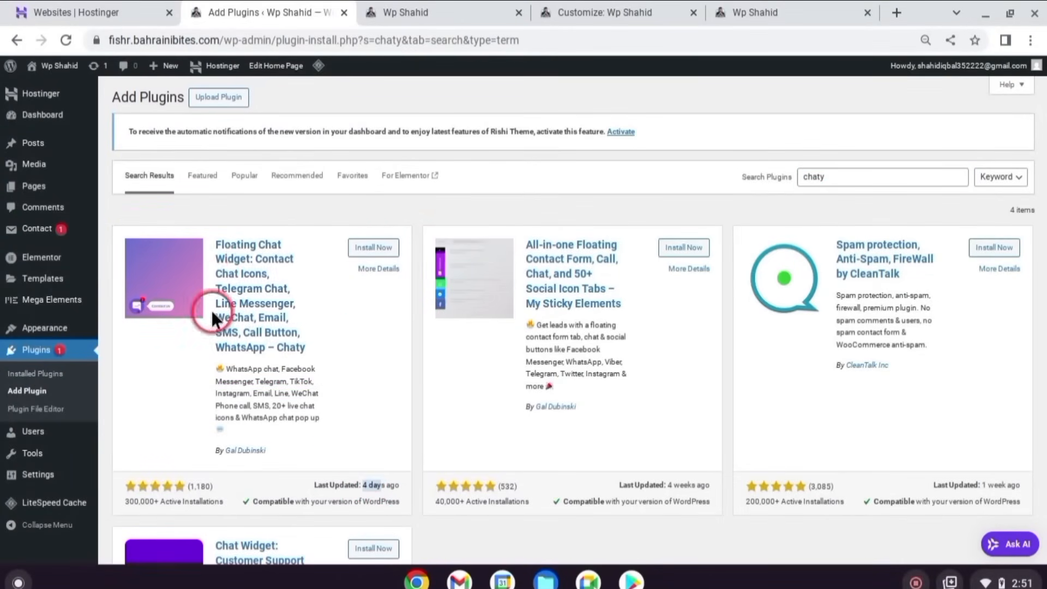
pyautogui.click(375, 248)
pyautogui.click(378, 247)
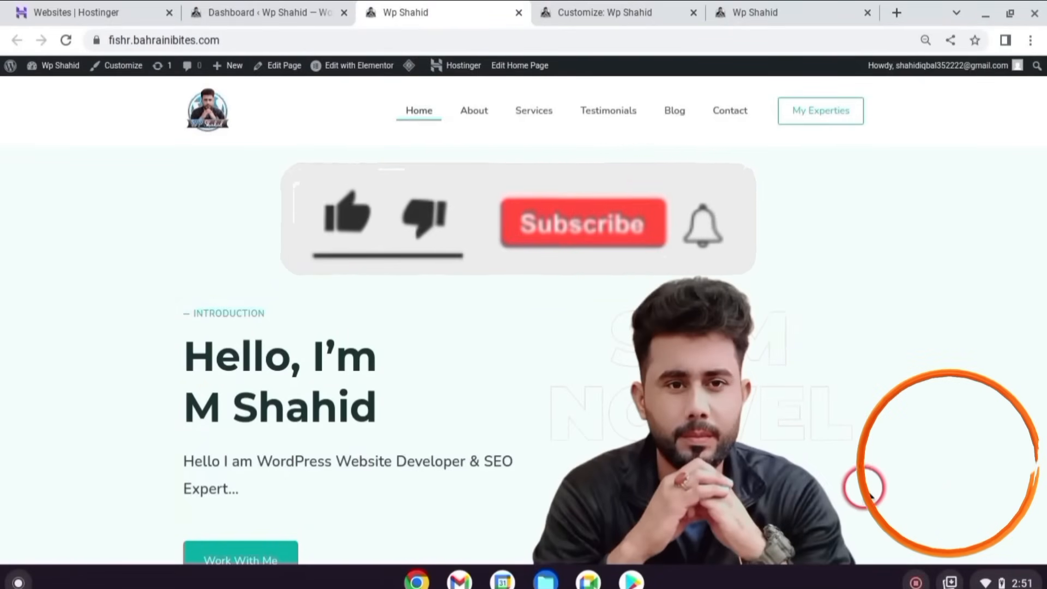
pyautogui.click(302, 8)
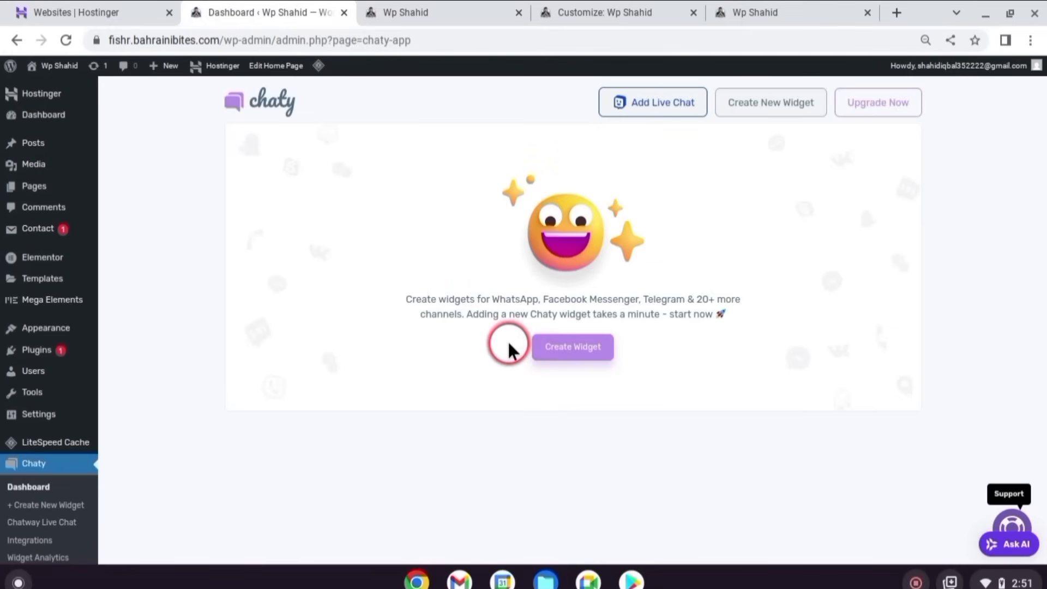
# - Create a new Chaty widget and remove its Phone channel
pyautogui.click(545, 346)
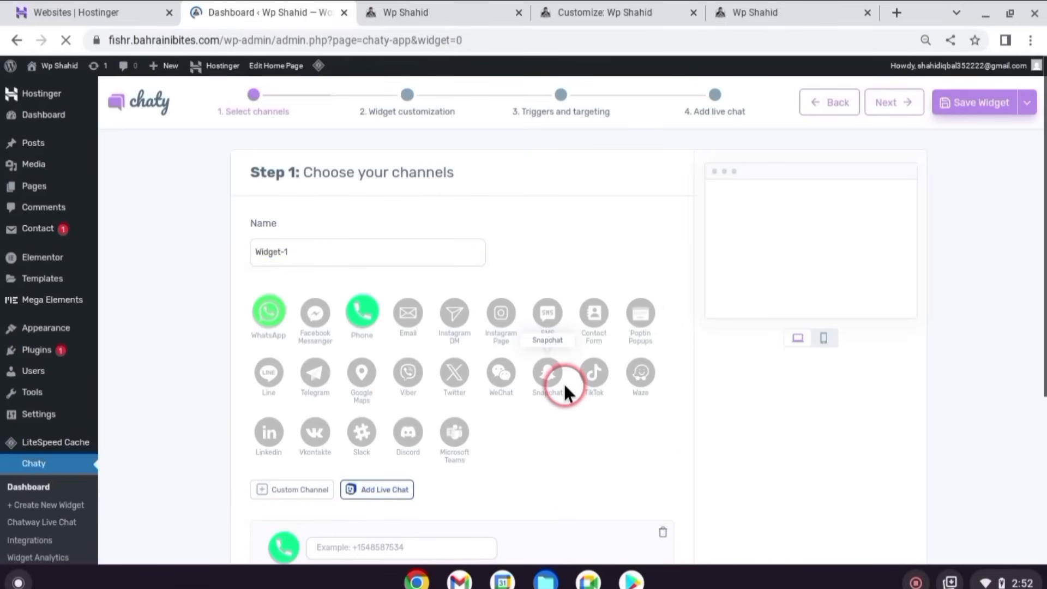
pyautogui.scroll(-4, 418, 334)
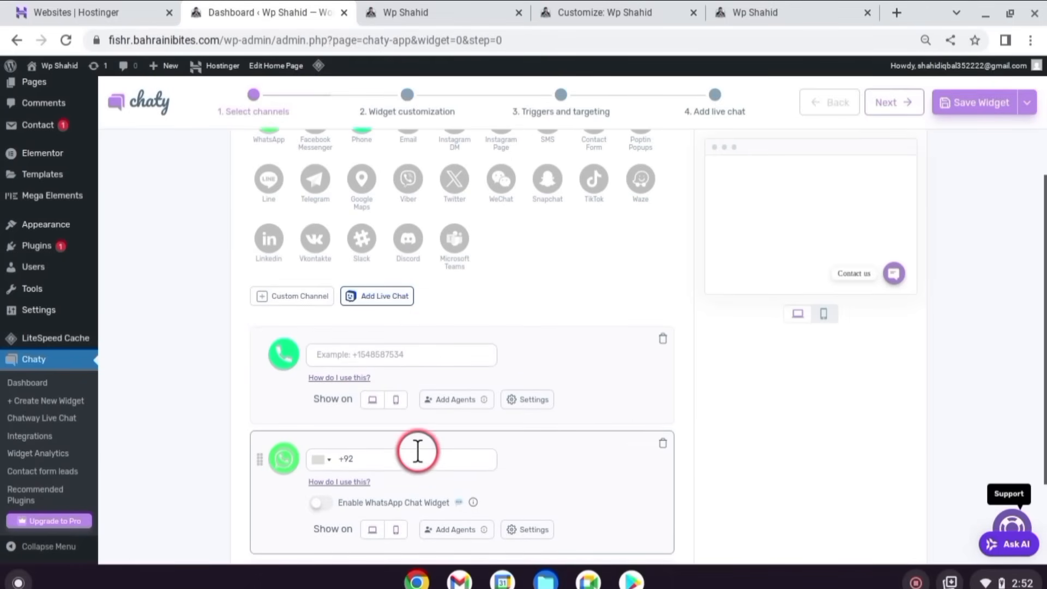
pyautogui.click(663, 339)
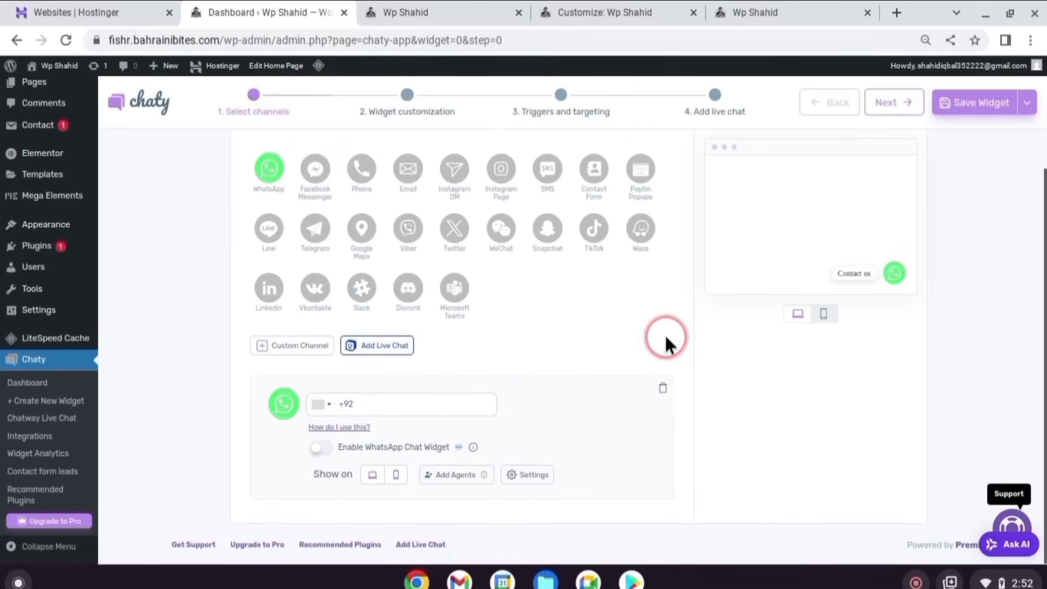
pyautogui.scroll(2, 449, 214)
pyautogui.scroll(-2, 447, 223)
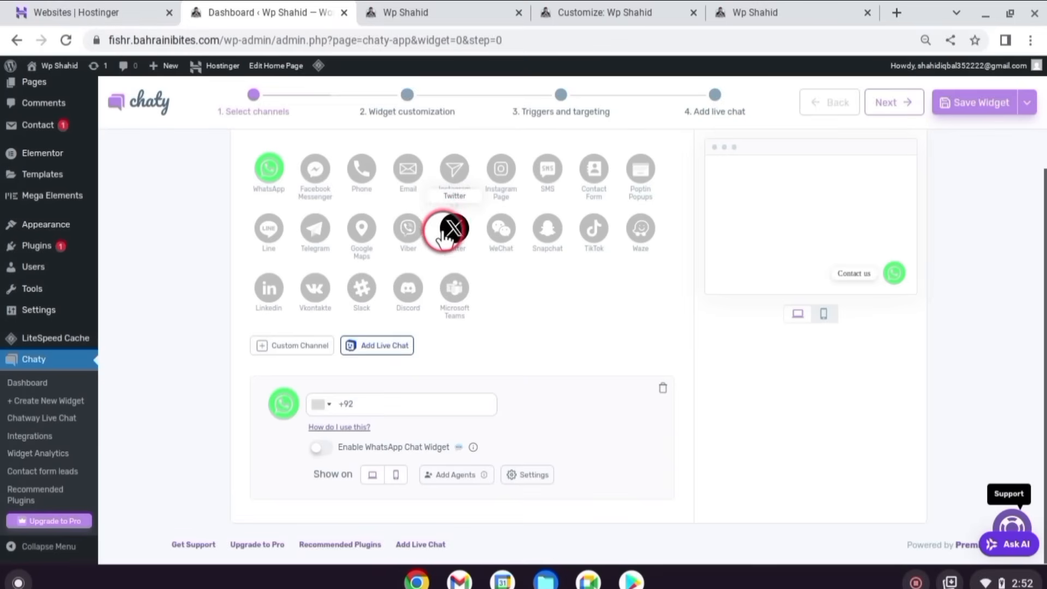
# - Enter the owner's WhatsApp phone number and enable the WhatsApp chat popup
pyautogui.click(404, 401)
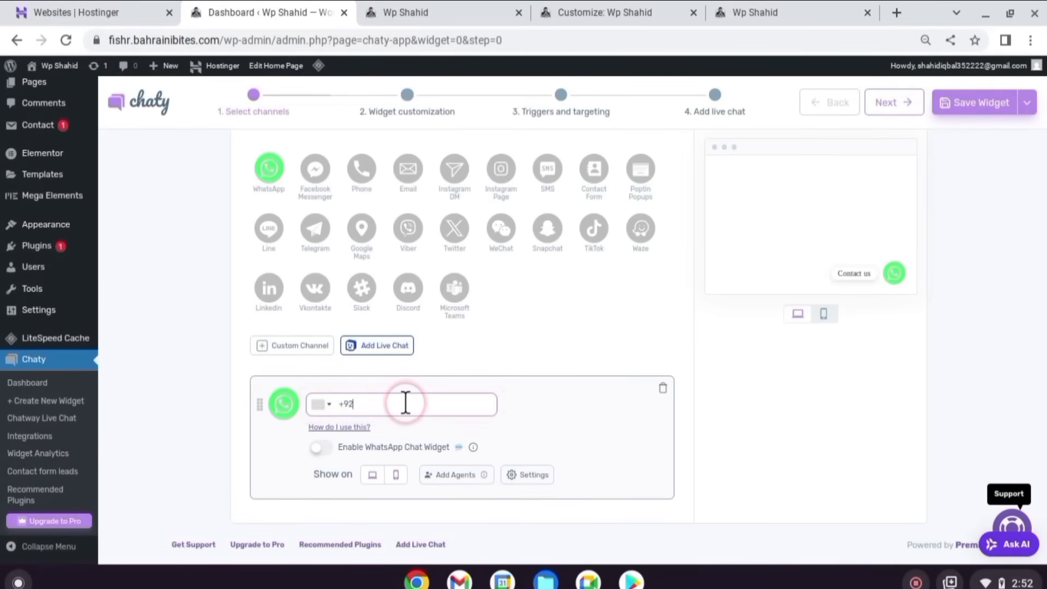
pyautogui.click(326, 449)
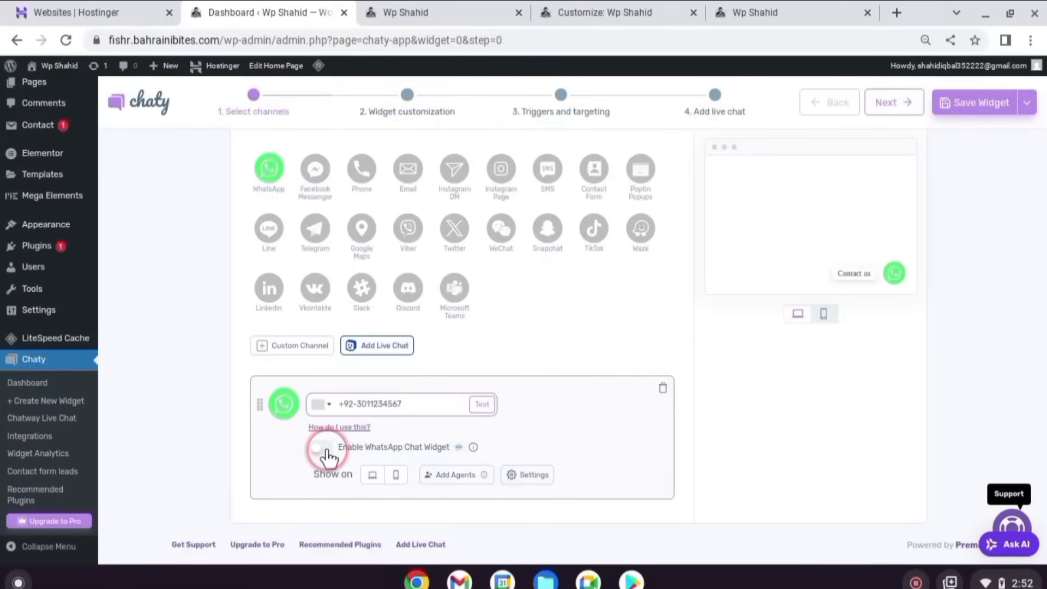
pyautogui.click(322, 448)
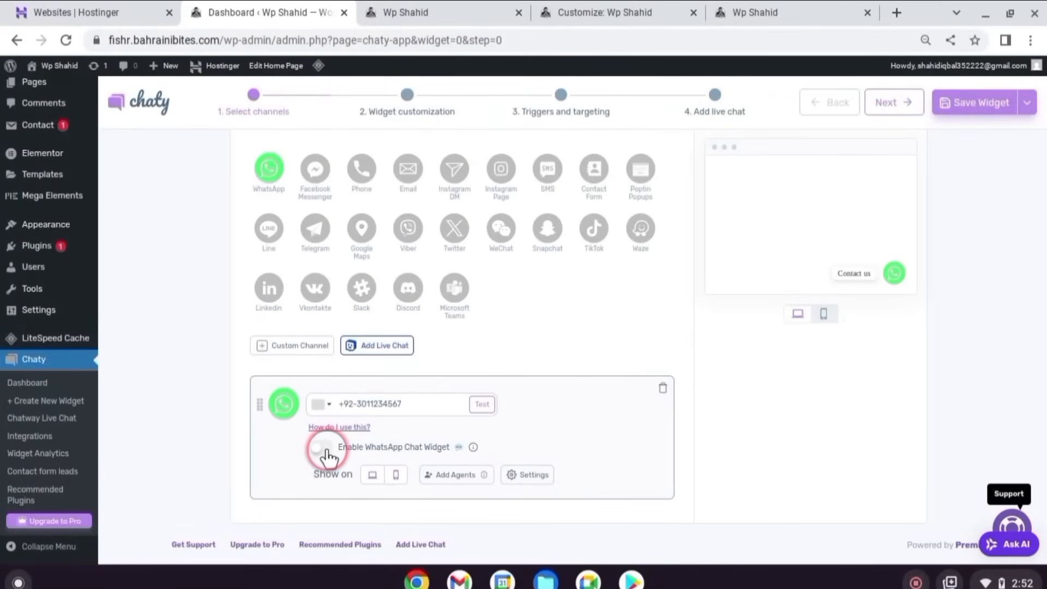
# - Set the chat agent nickname, profile photo and message input placeholder, then continue to customisation
pyautogui.scroll(-2, 327, 457)
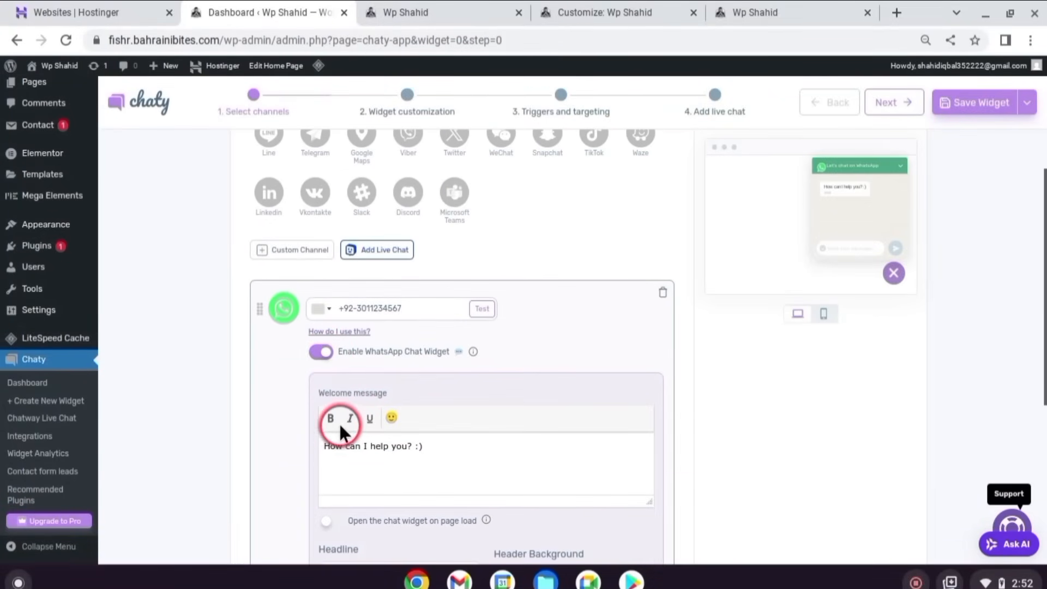
pyautogui.scroll(-4, 539, 362)
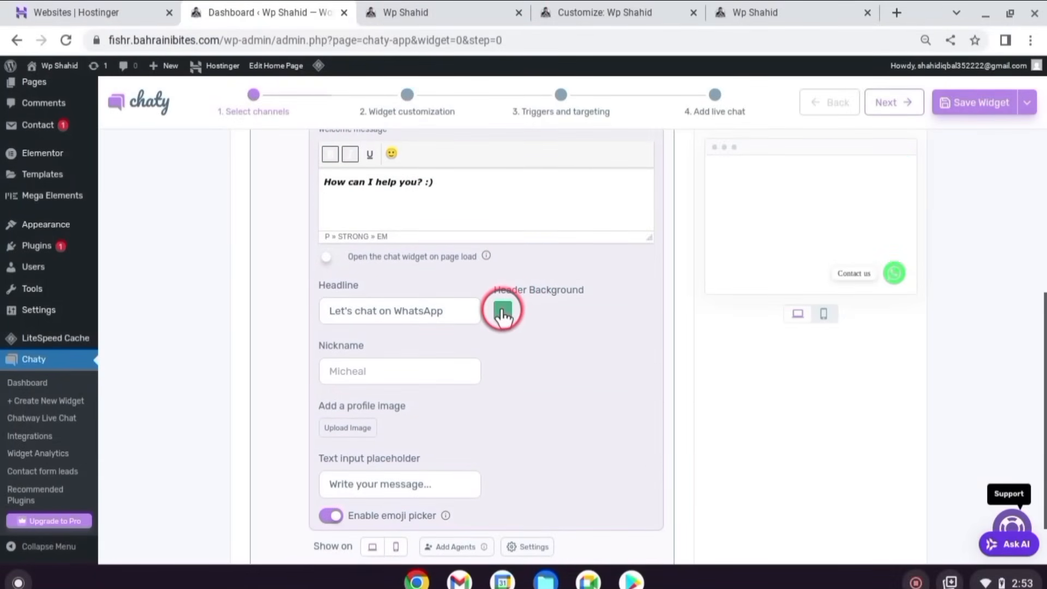
pyautogui.scroll(-1, 498, 306)
pyautogui.click(392, 339)
pyautogui.click(408, 406)
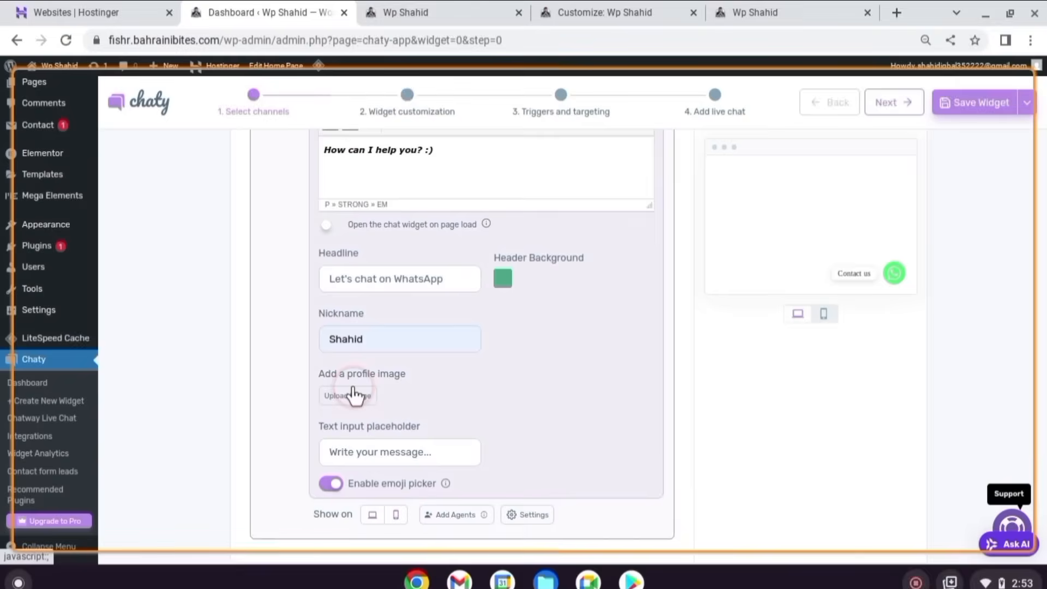
pyautogui.click(347, 395)
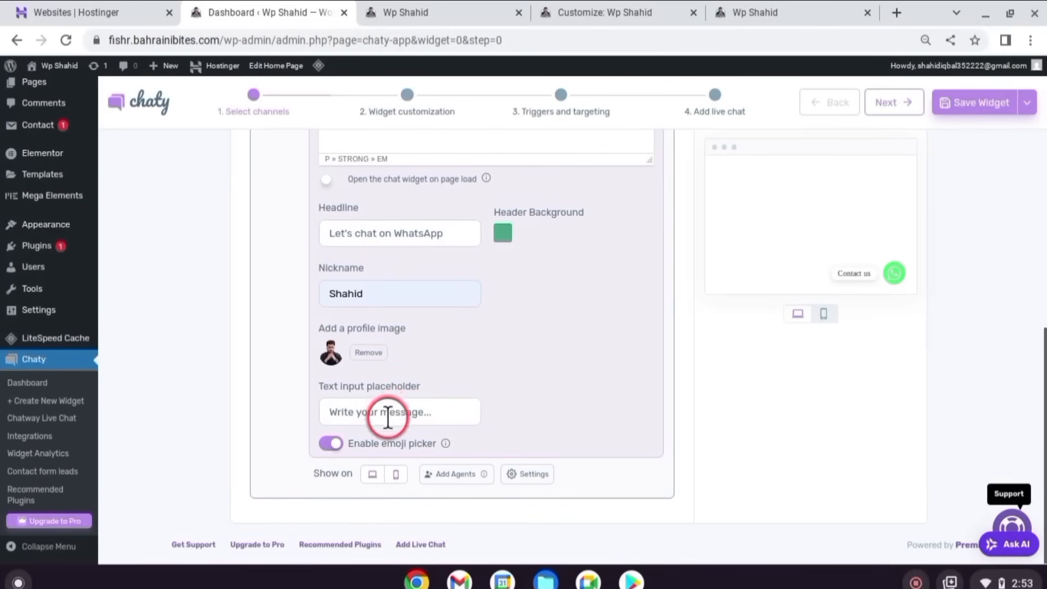
pyautogui.click(388, 418)
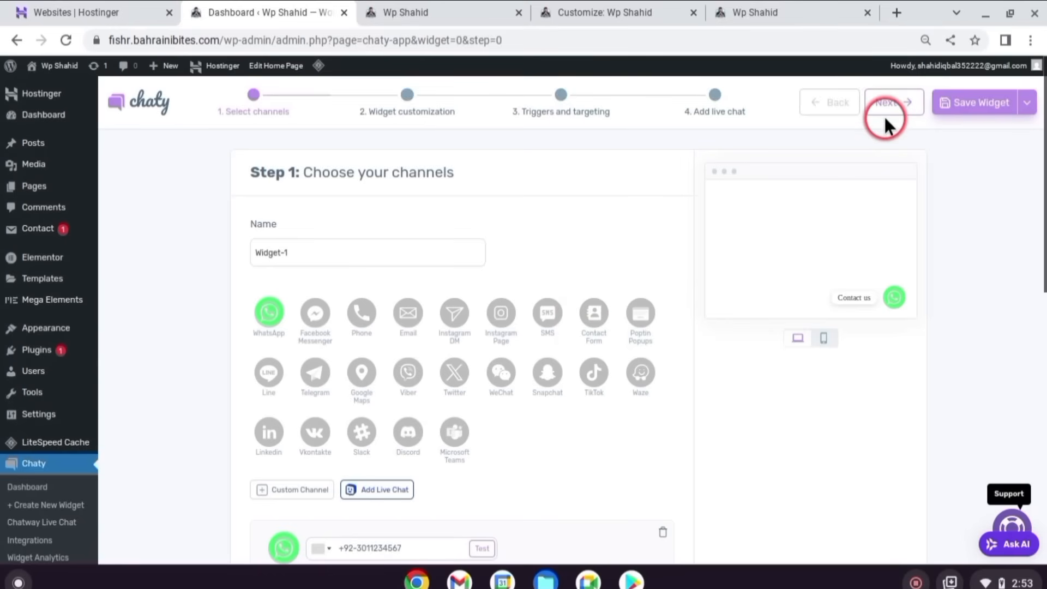
pyautogui.click(885, 119)
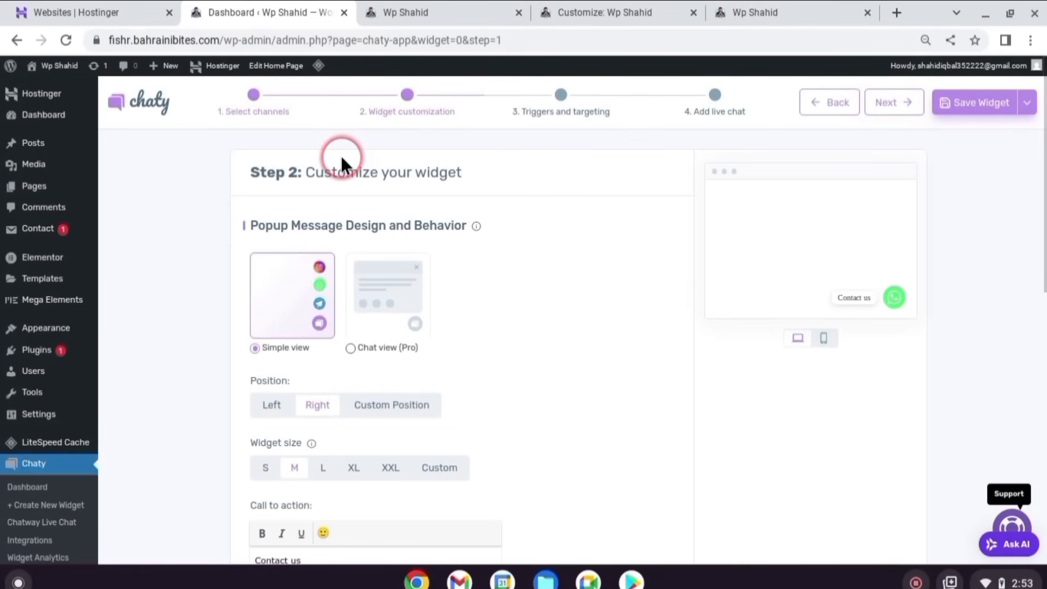
# - Place the chat button on the right at widget size L
pyautogui.scroll(-1, 404, 322)
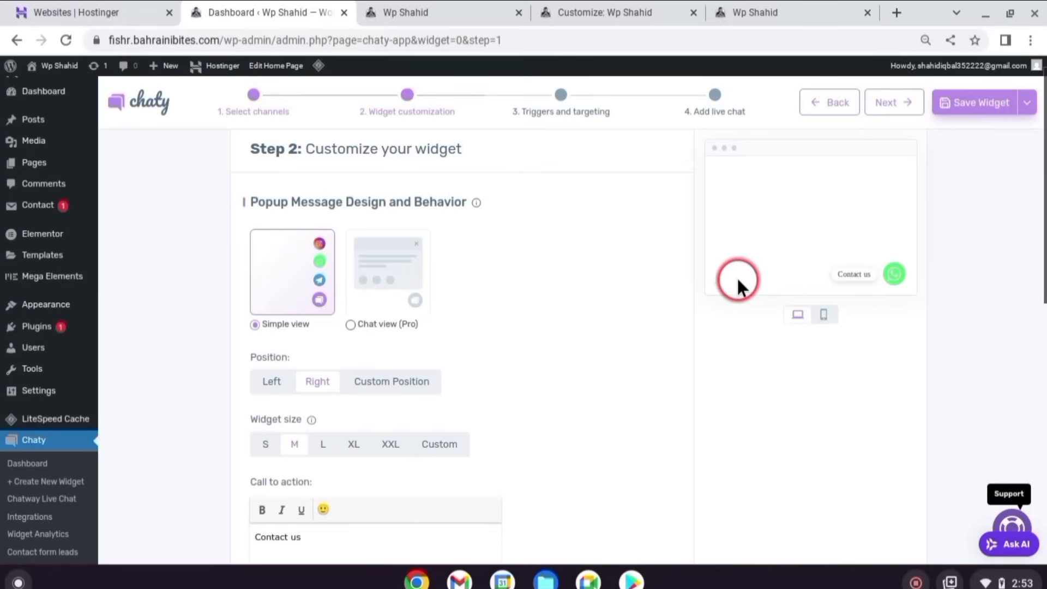
pyautogui.click(270, 381)
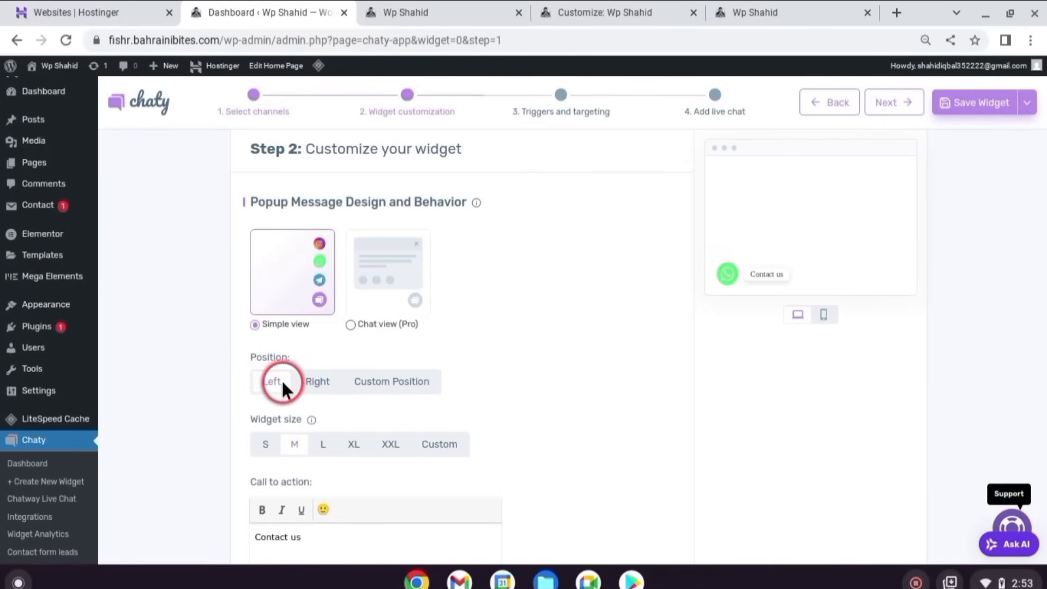
pyautogui.click(327, 382)
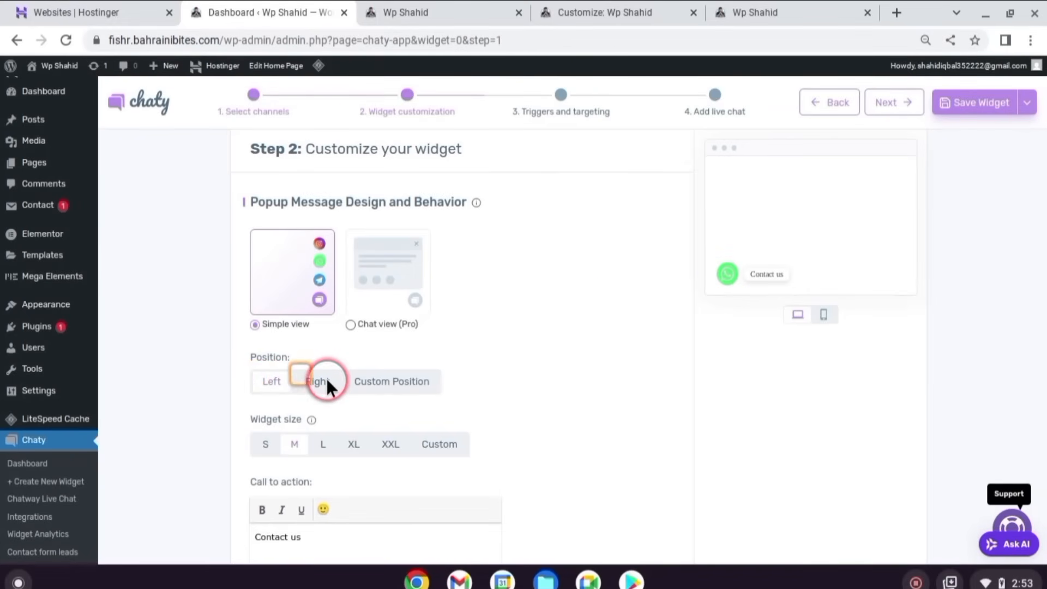
pyautogui.scroll(-1, 329, 378)
pyautogui.click(322, 396)
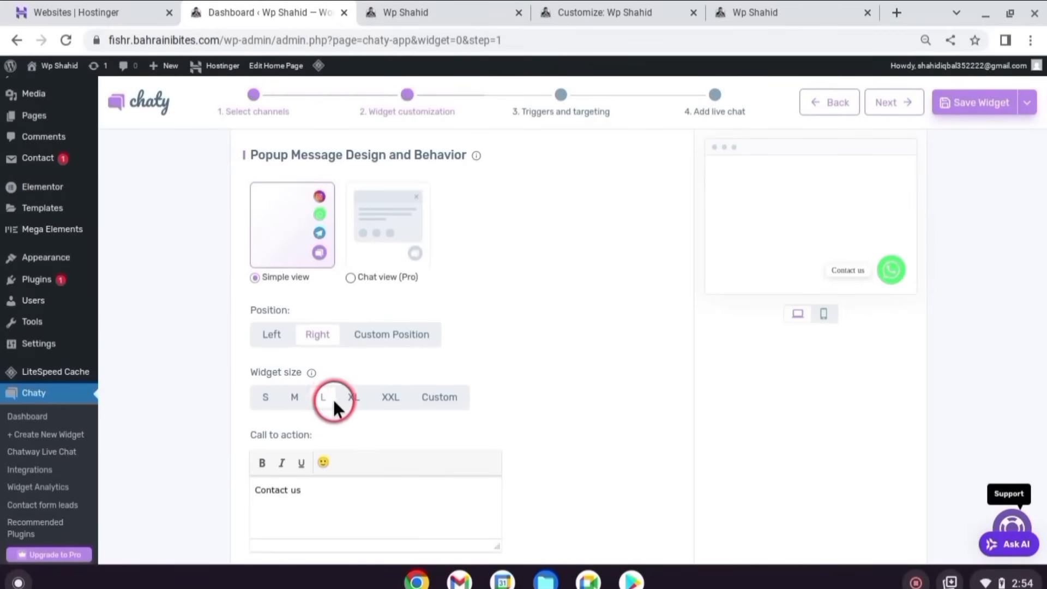
# - Replace the Contact us call-to-action text with bold 'Whatsapp'
pyautogui.scroll(-2, 321, 372)
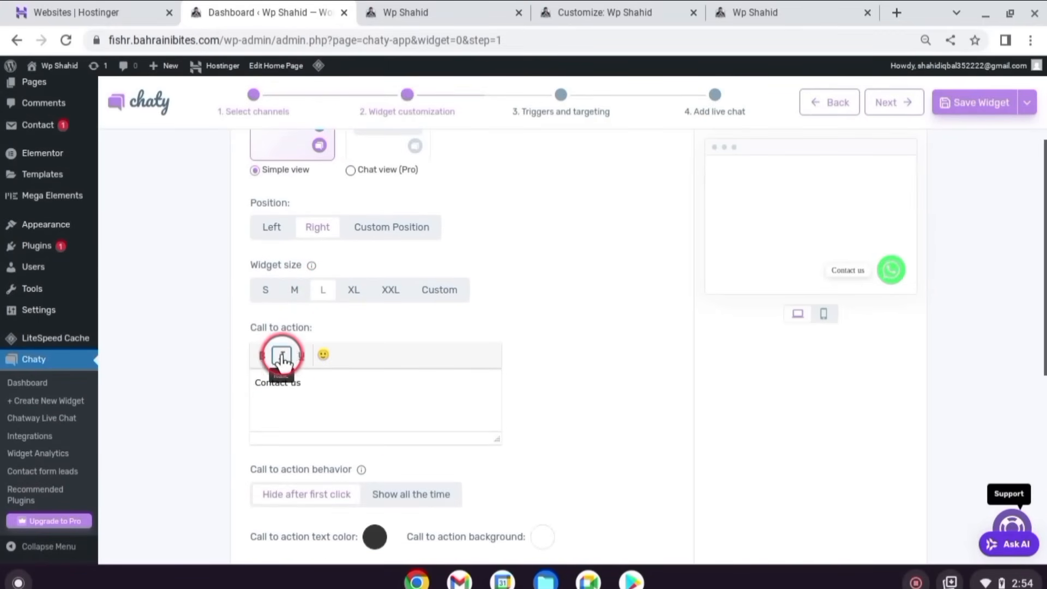
pyautogui.moveTo(323, 382); pyautogui.dragTo(203, 380)
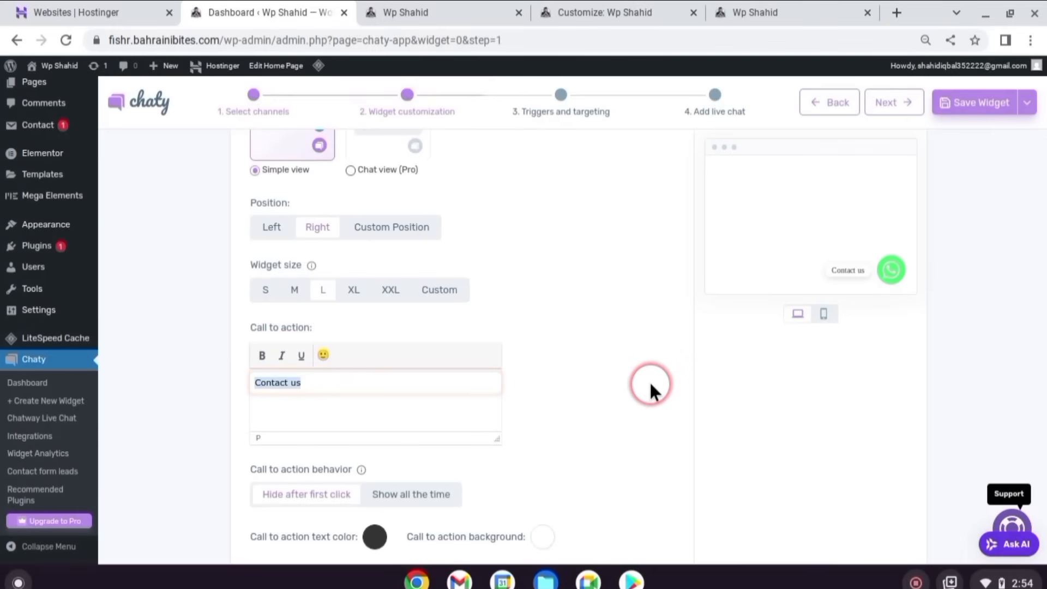
pyautogui.hotkey('ctrl', 'b')
pyautogui.write('Whatsapp')
pyautogui.scroll(-4, 397, 354)
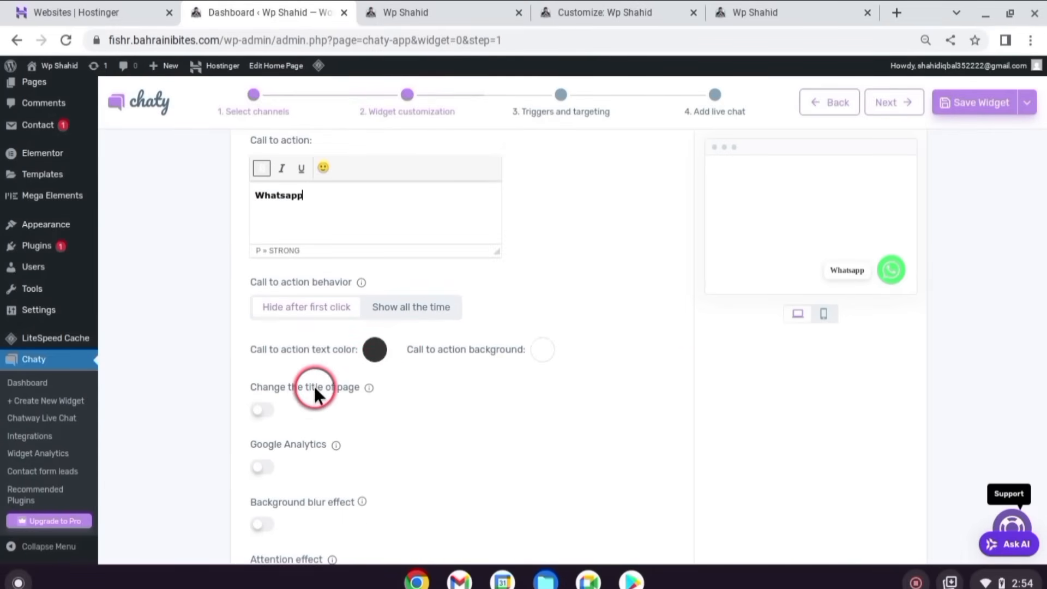
pyautogui.scroll(8, 360, 381)
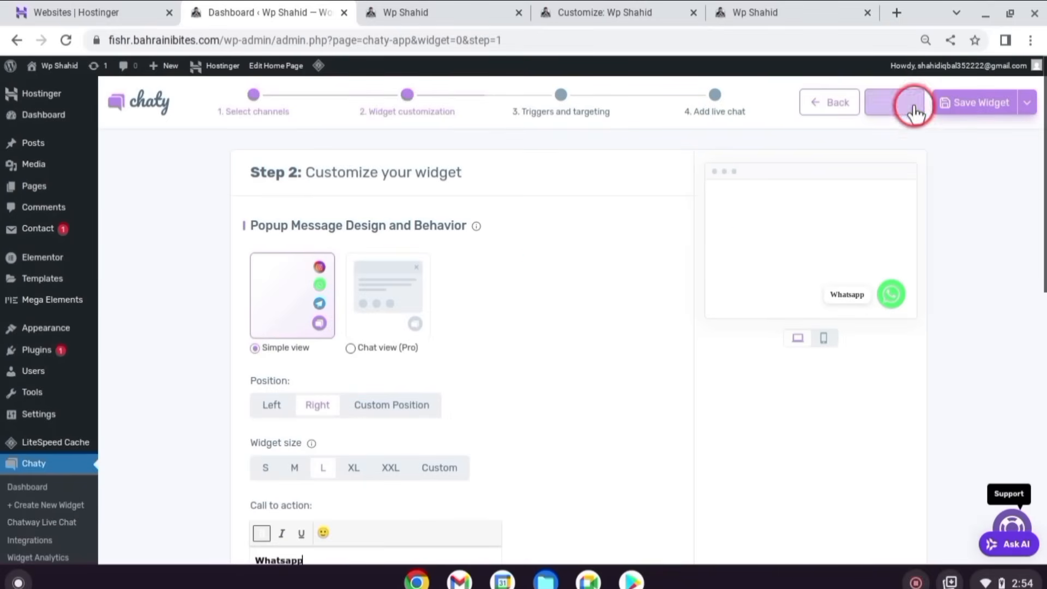
# - Step through triggers and live chat, save the widget, and view the live home page
pyautogui.click(894, 102)
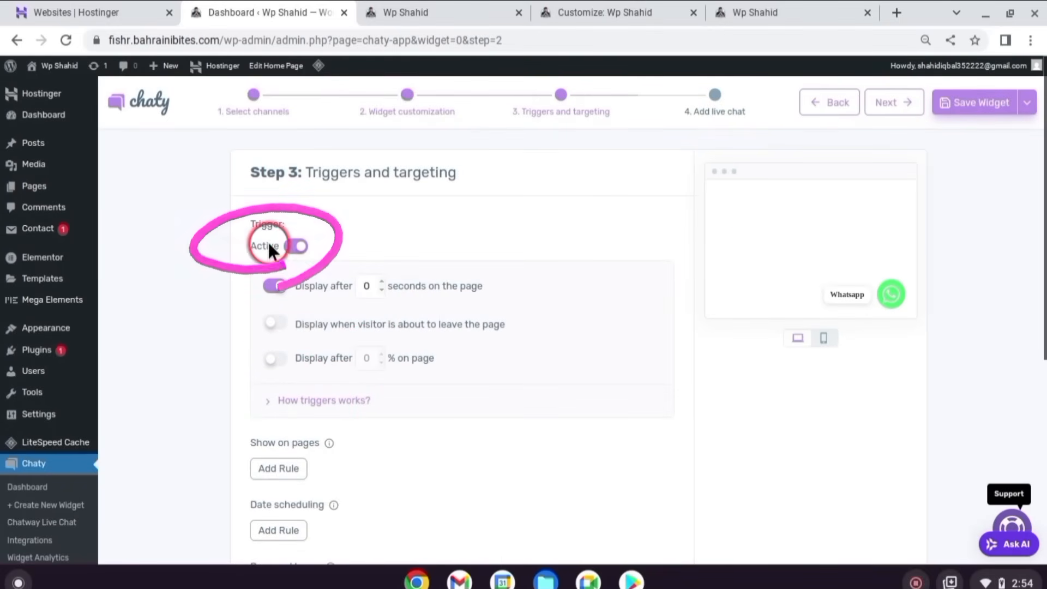
pyautogui.click(907, 102)
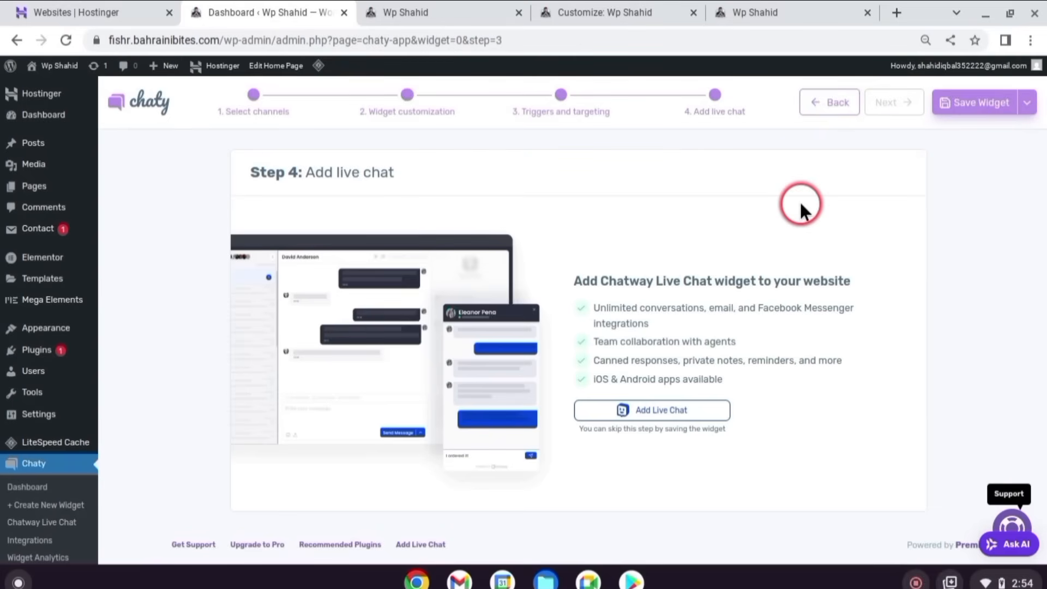
pyautogui.click(980, 108)
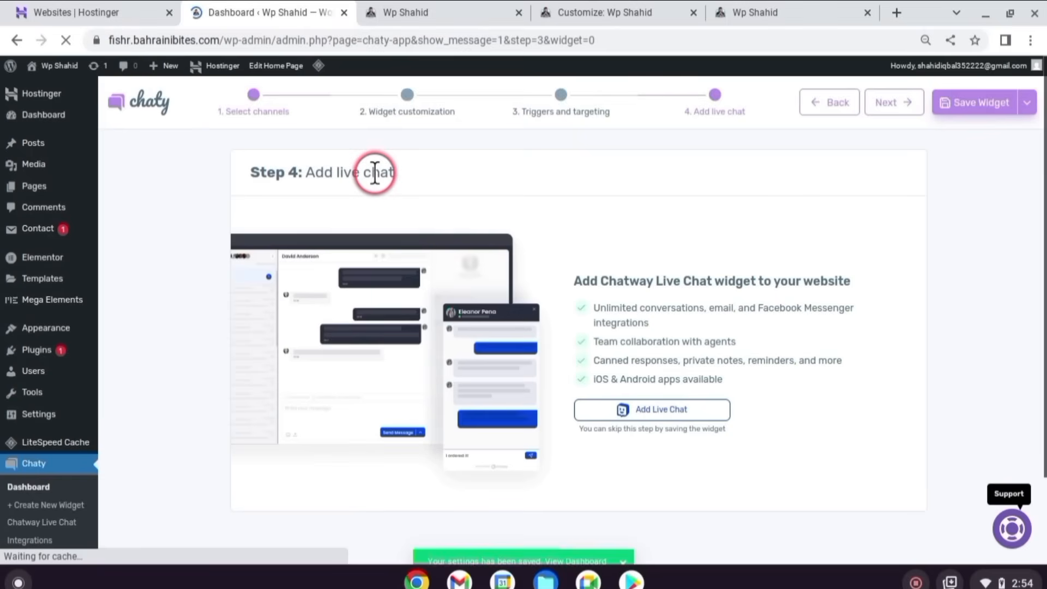
pyautogui.click(451, 10)
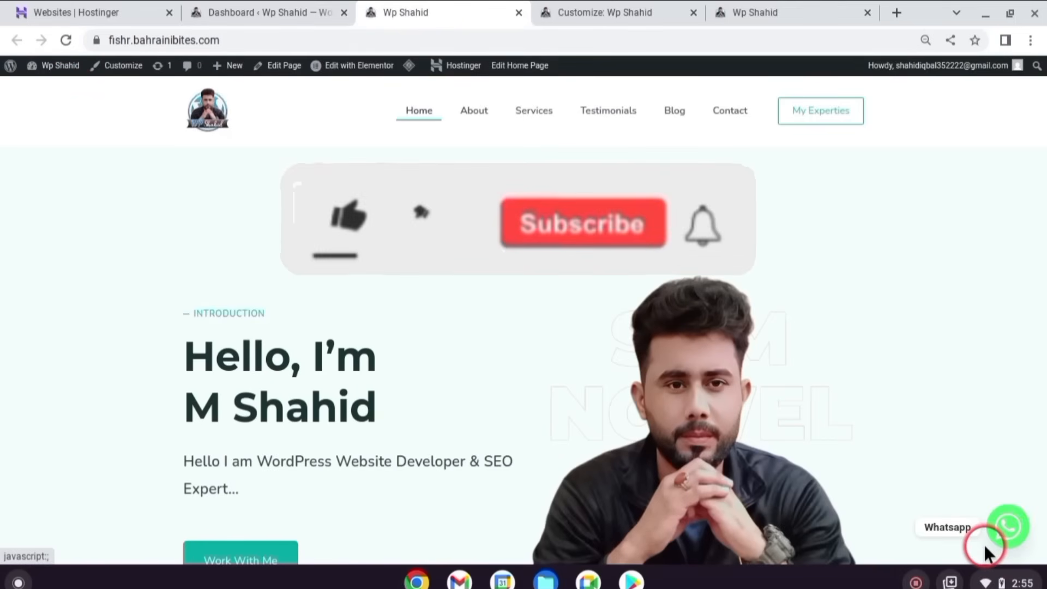
pyautogui.click(1001, 524)
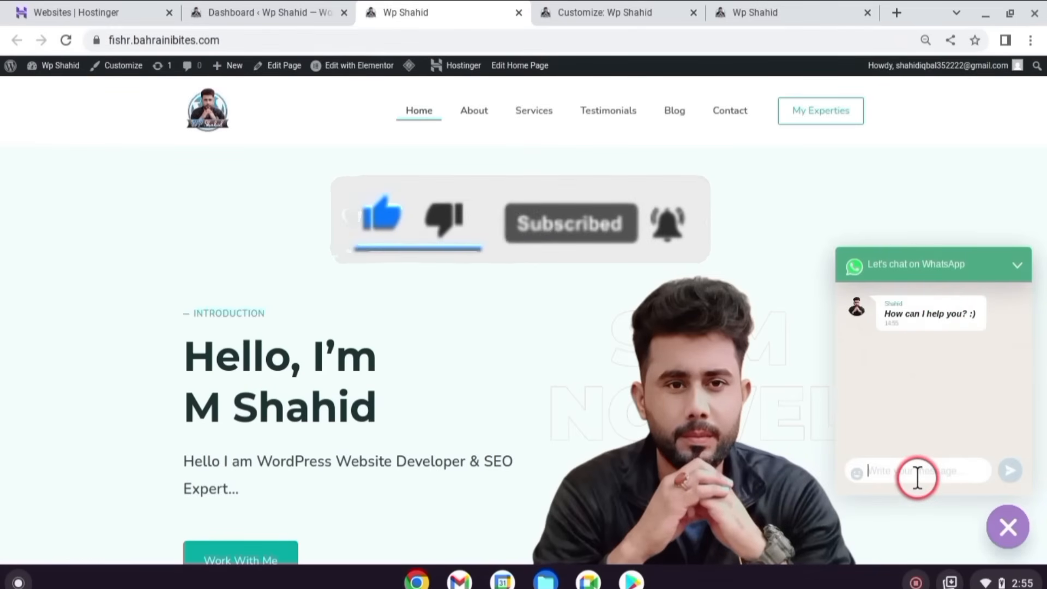
pyautogui.write('gkfkjh')
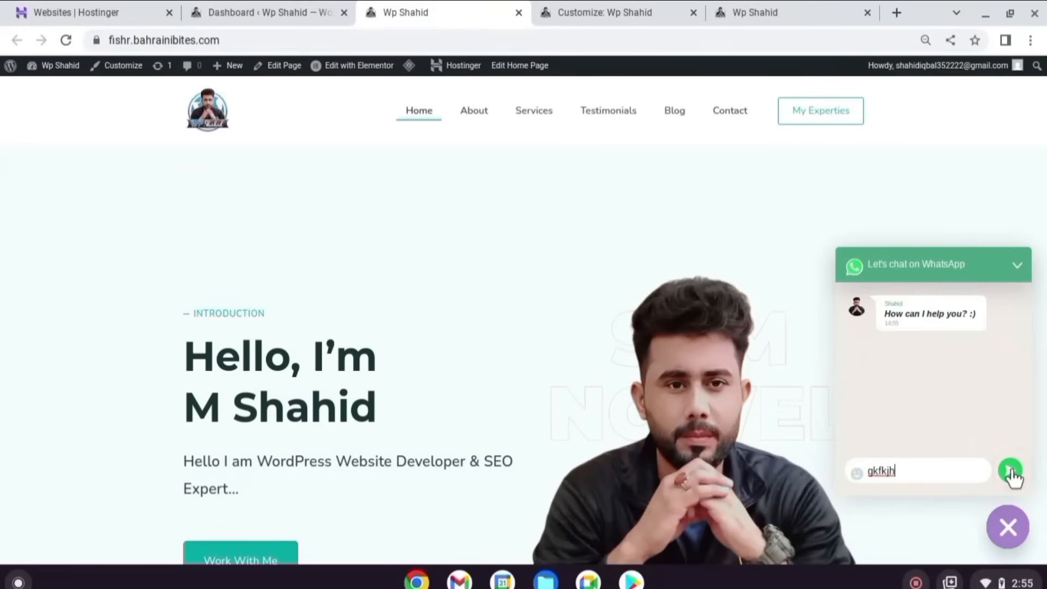
pyautogui.click(1008, 525)
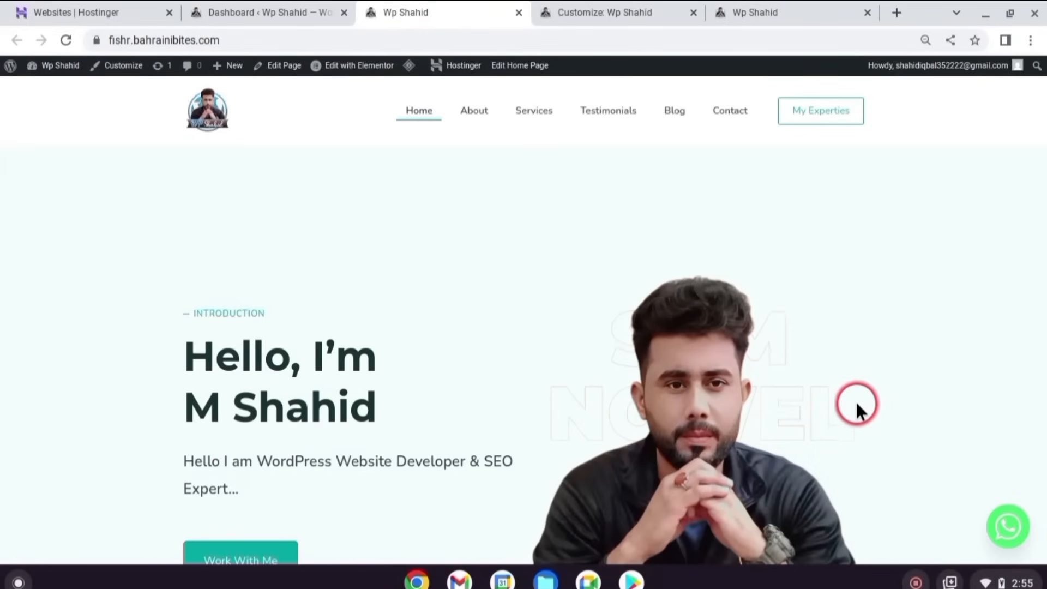